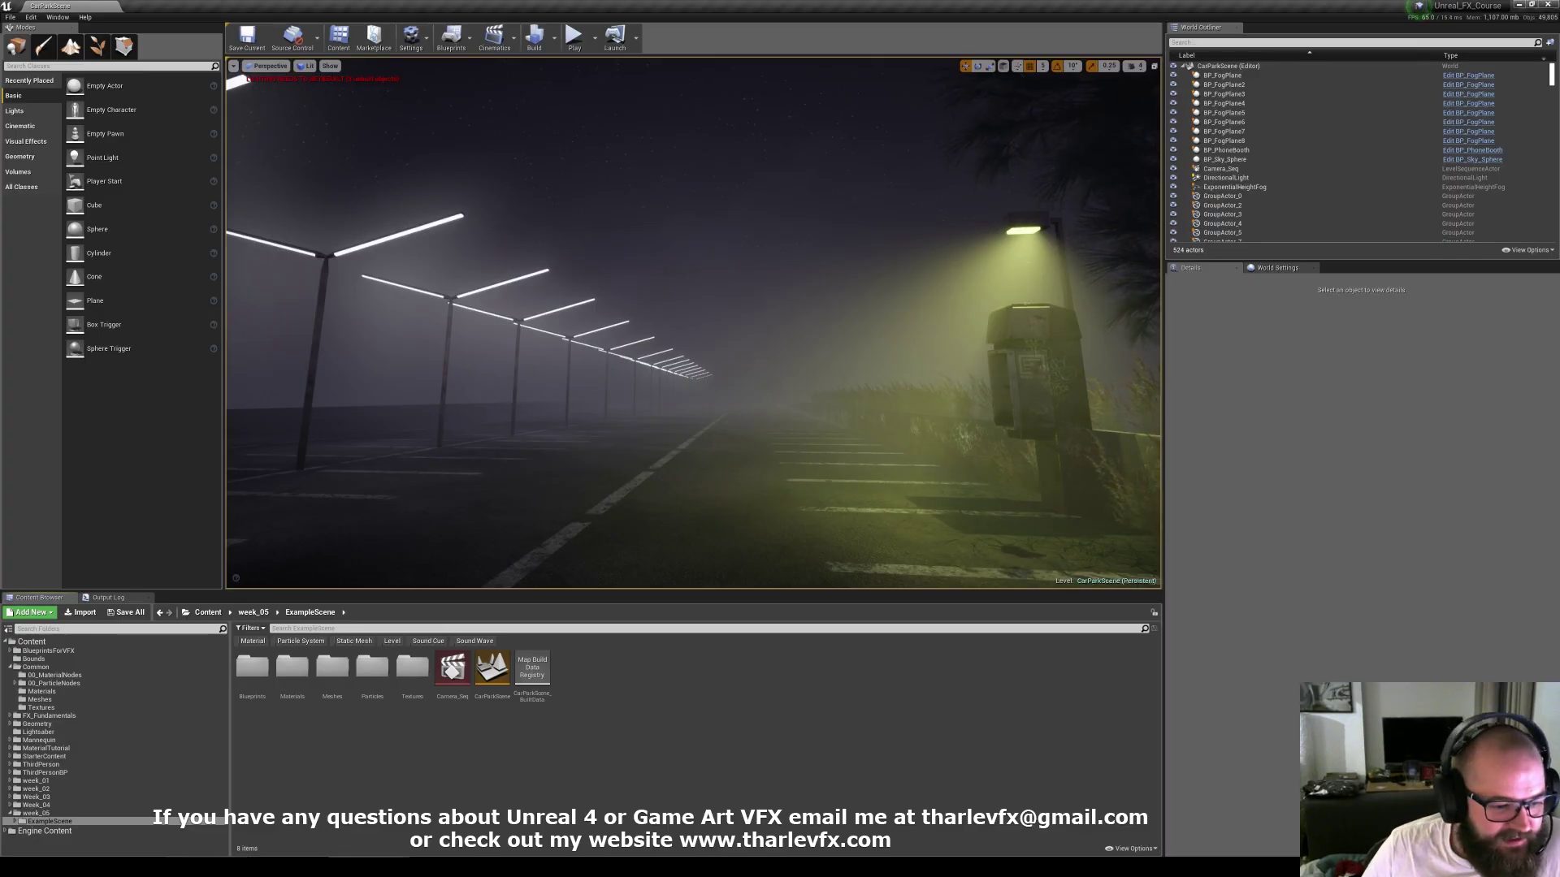
Step: Switch to the browser's Unreal Tips and Tricks page, read the Camera Bookmarks section, and return to the Unreal editor
key(alt+Tab)
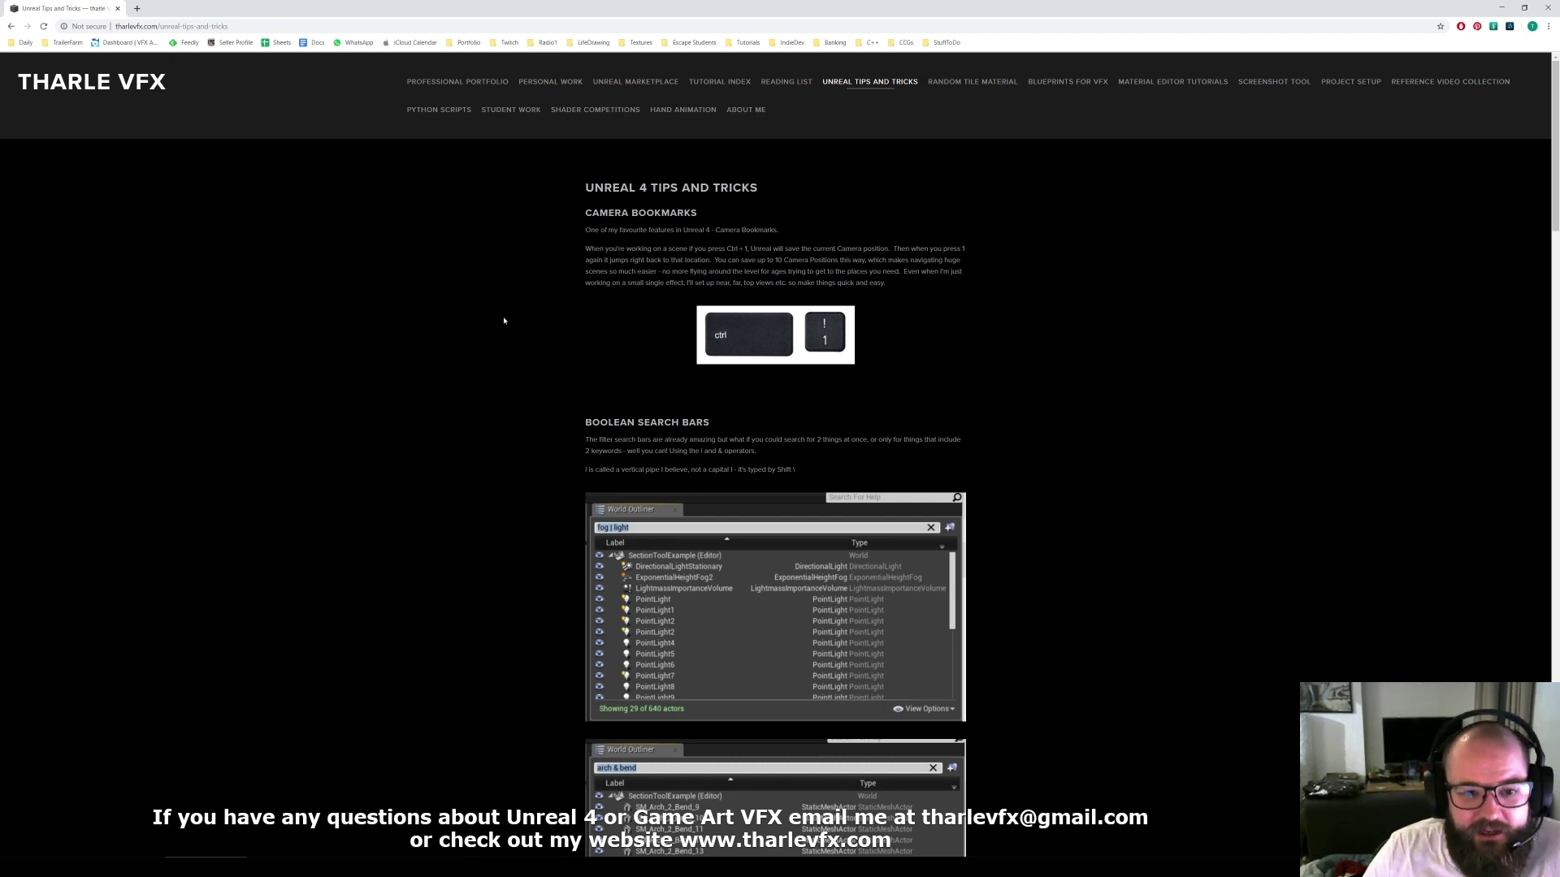
drag(709, 213, 578, 215)
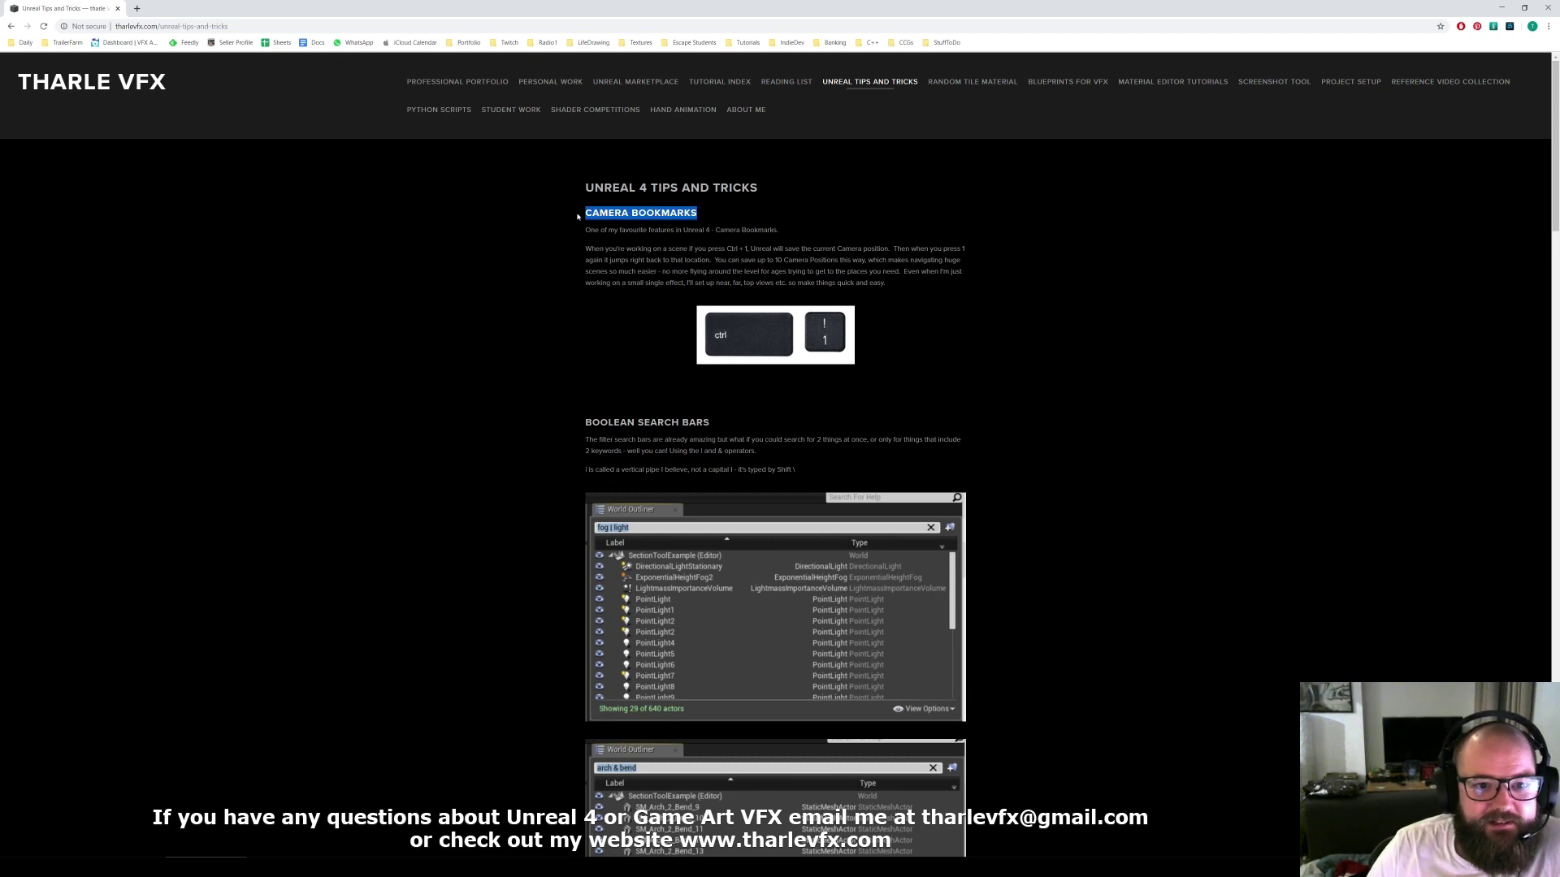
click(448, 222)
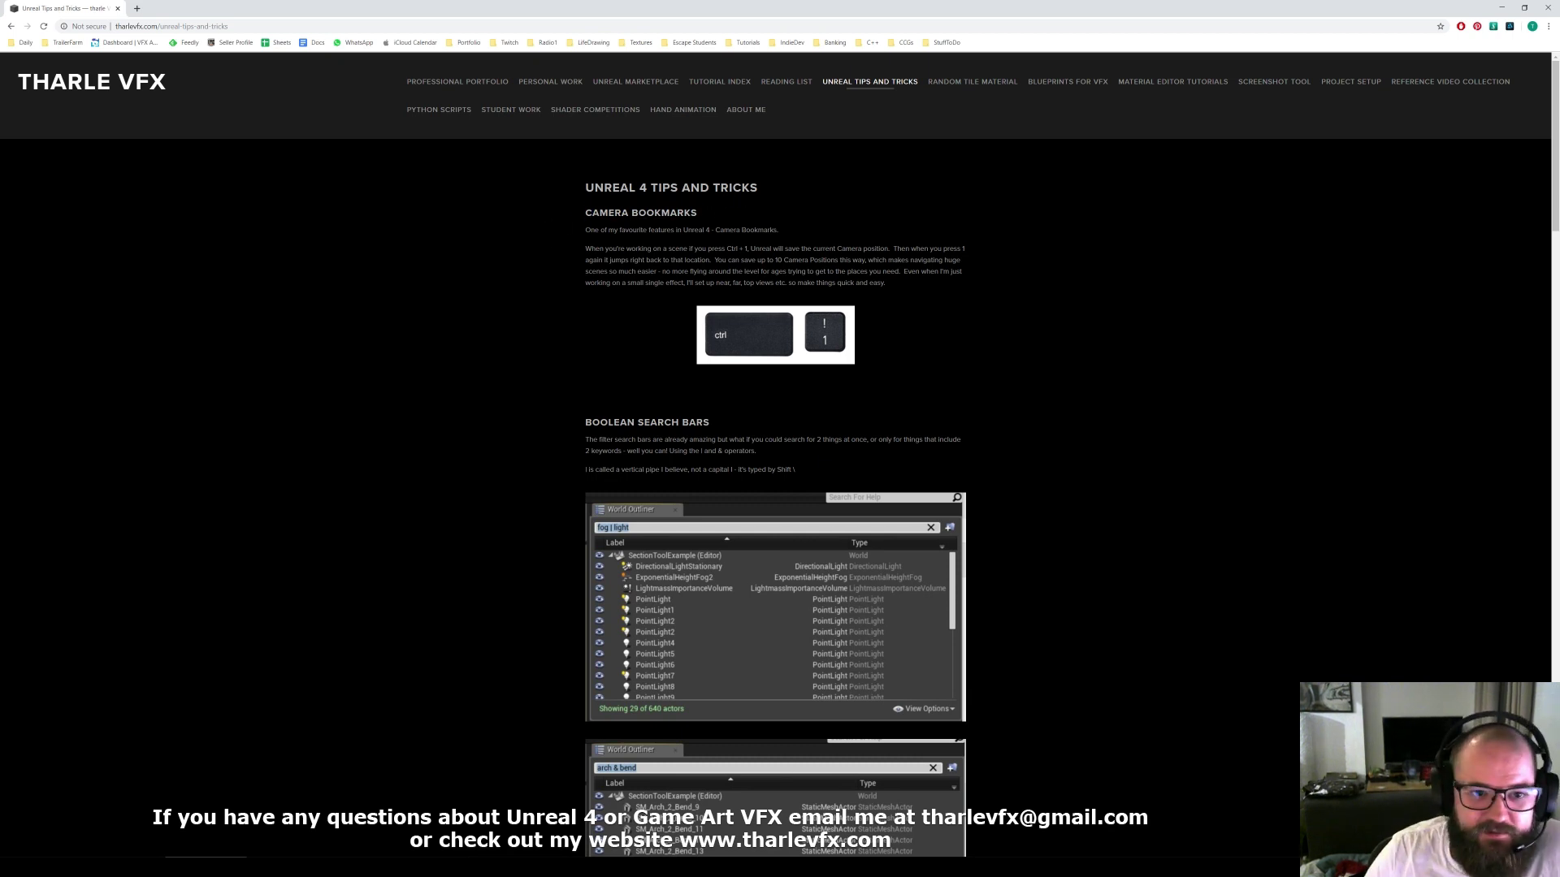
drag(737, 215, 569, 217)
click(490, 252)
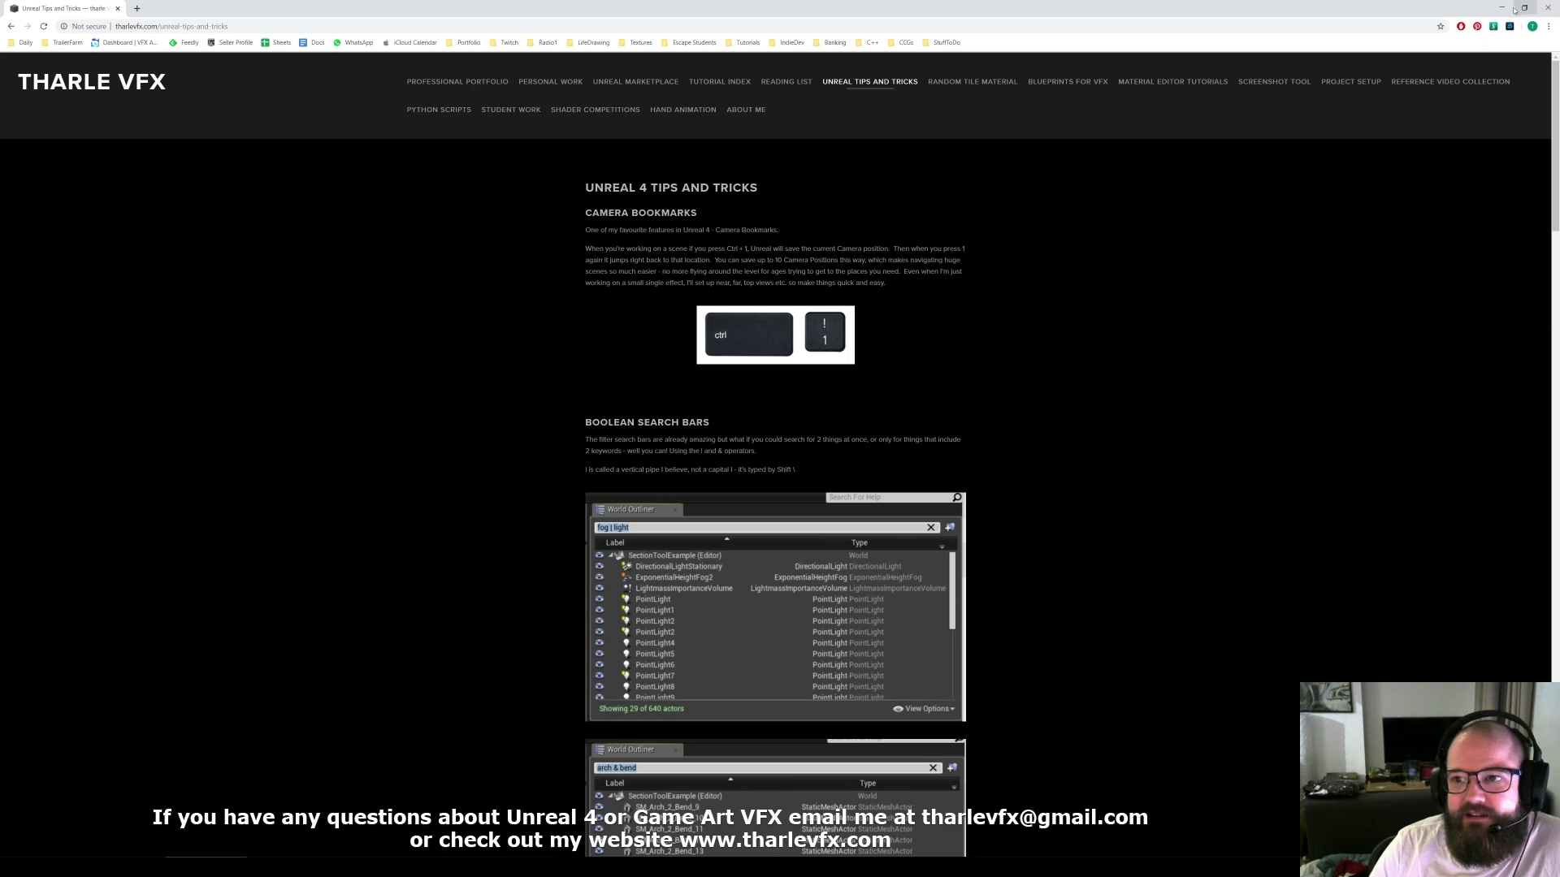
click(1501, 7)
Step: Move the viewport camera through the car park scene and recall camera bookmarks 1, 2 and 3 repeatedly to compare the saved views
right_drag(658, 378, 661, 426)
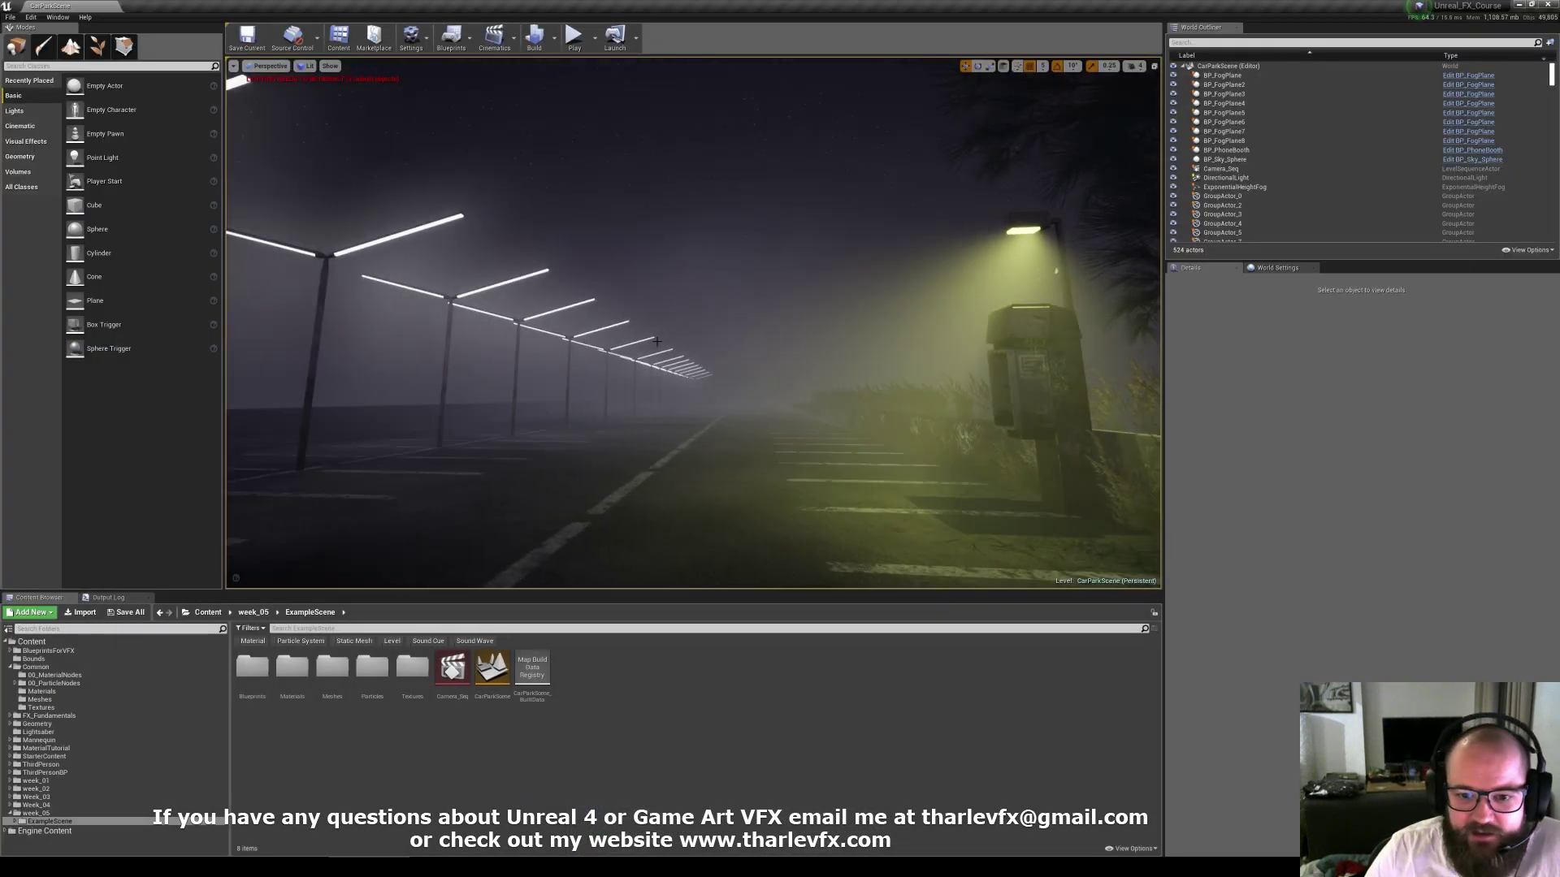
right_drag(672, 343, 574, 320)
key(2)
key(1)
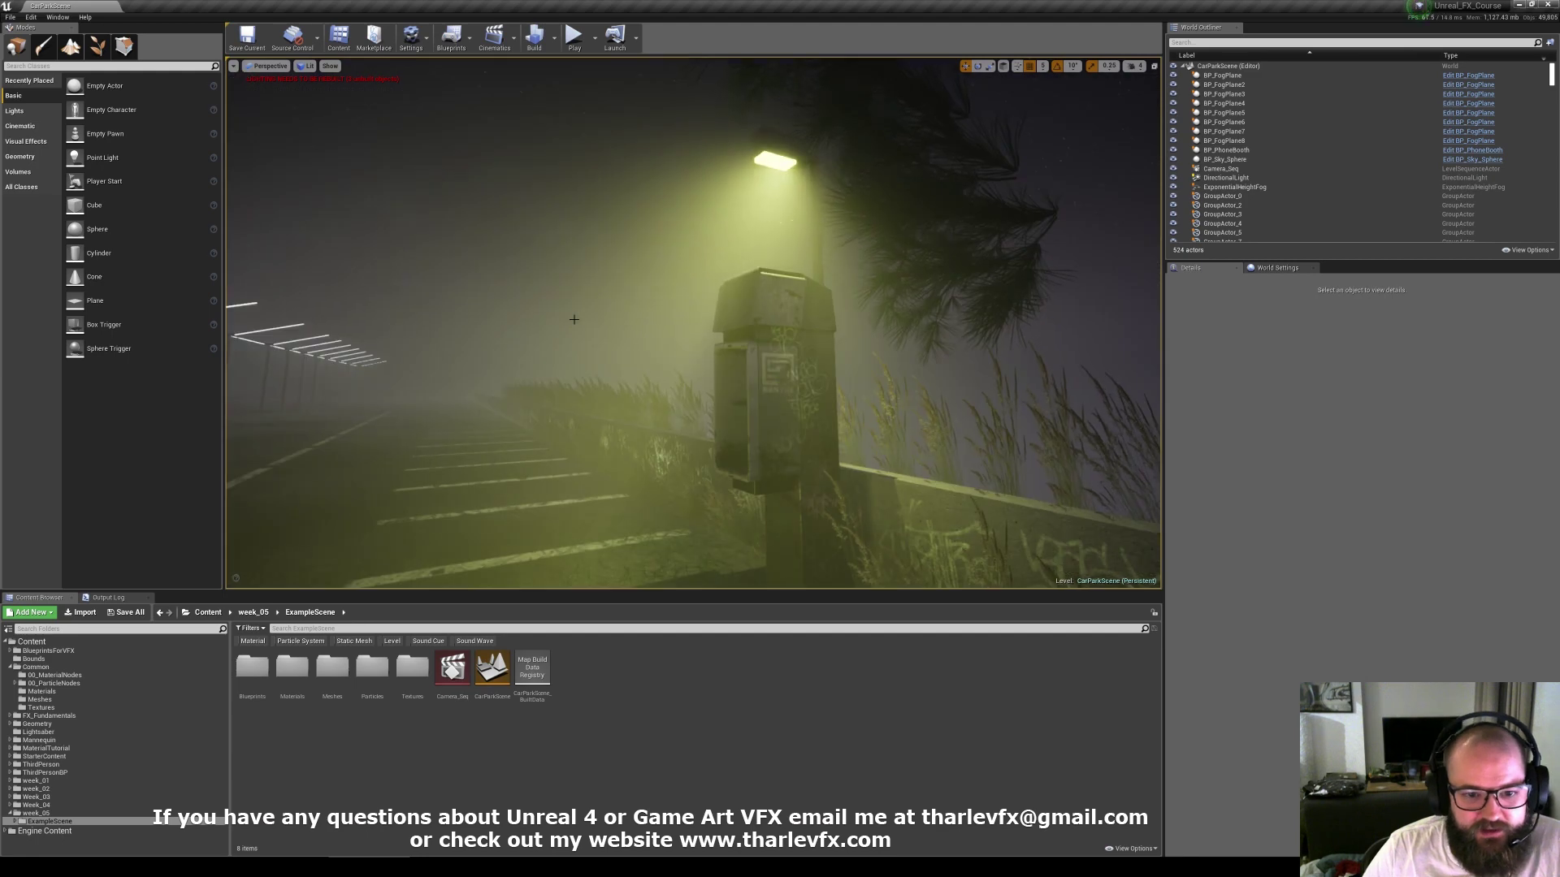
key(3)
key(2)
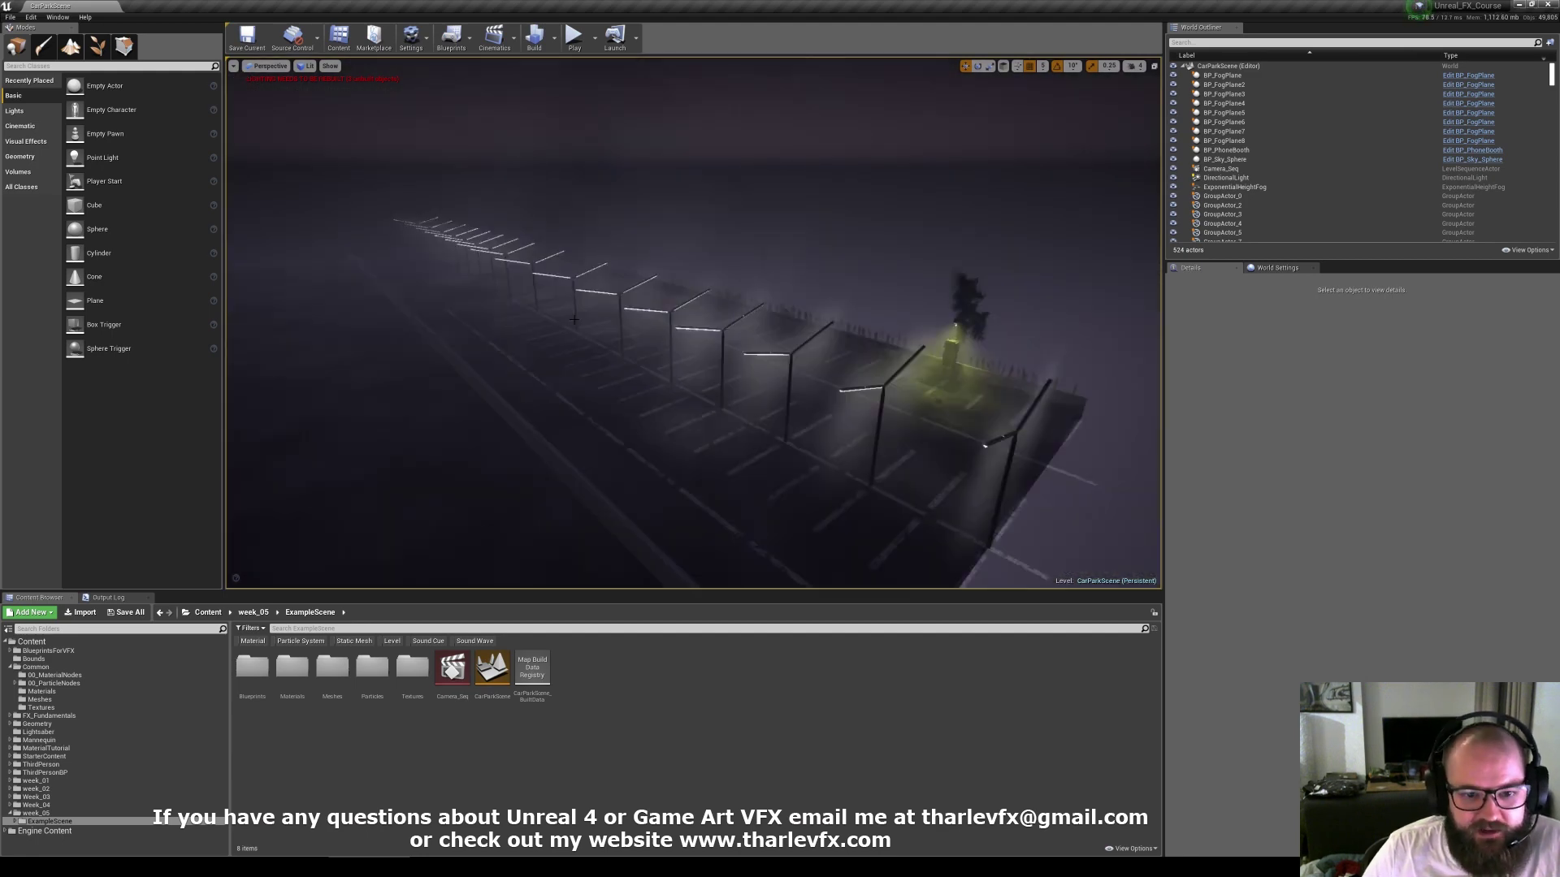
key(2)
key(1)
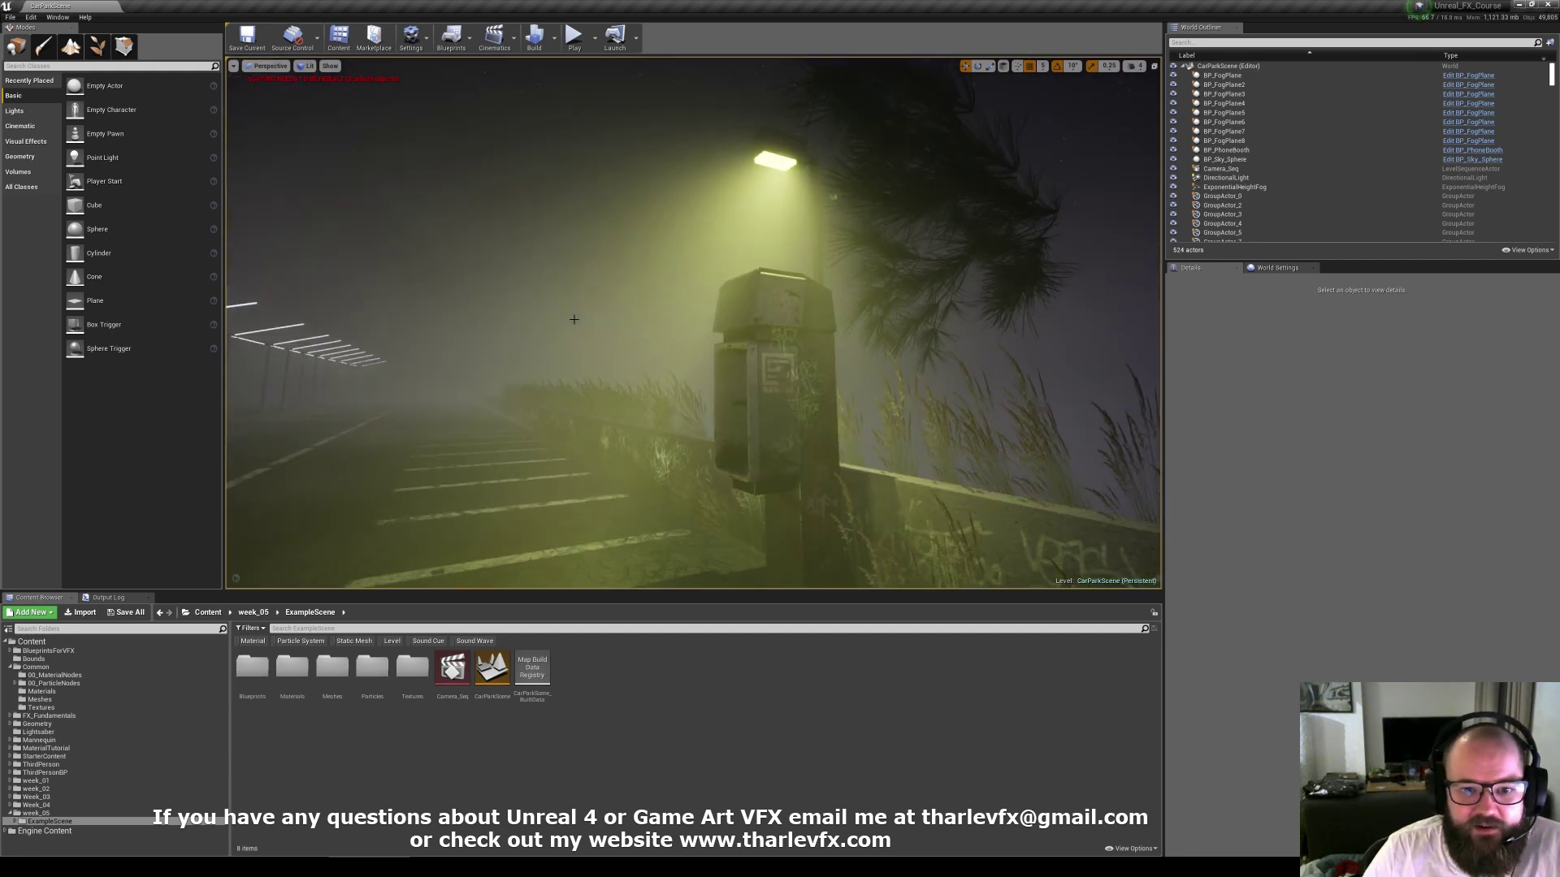
key(3)
key(1)
key(3)
key(2)
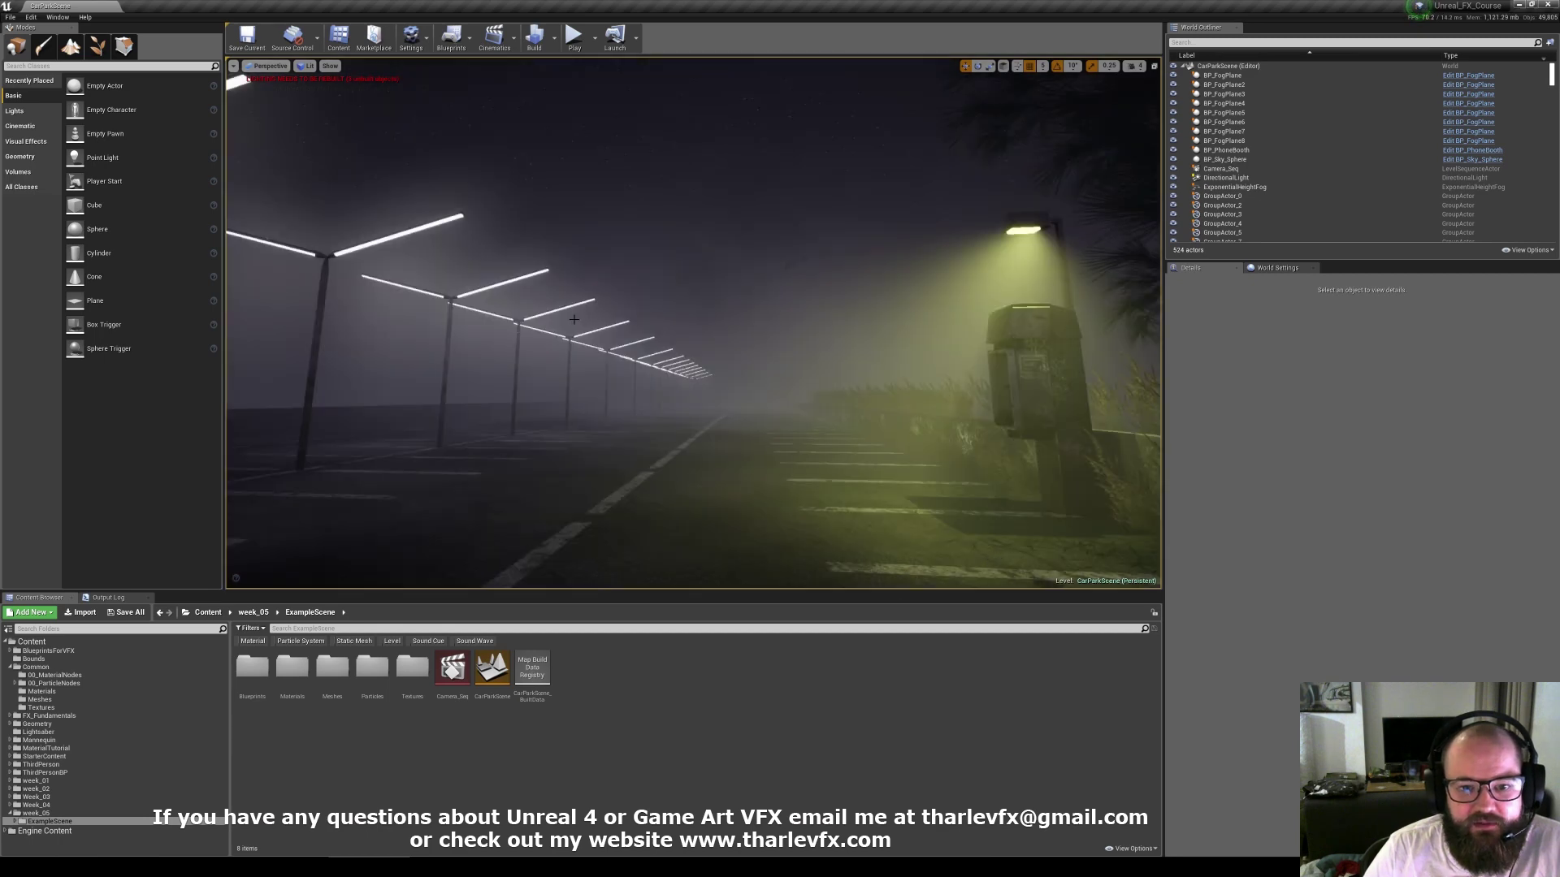
key(1)
key(3)
key(2)
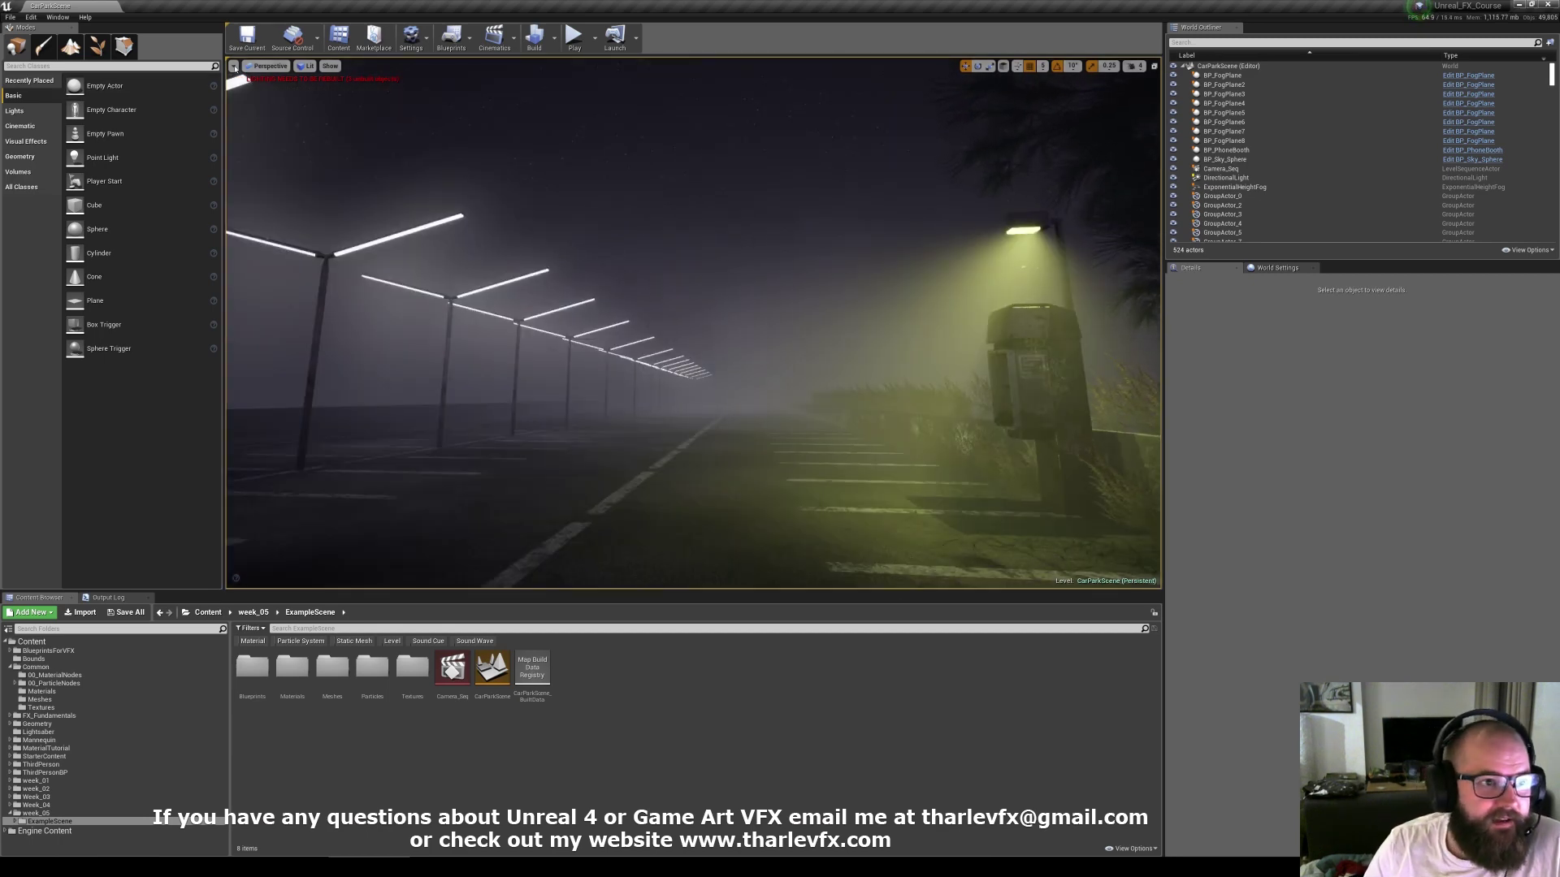
Step: Examine the viewport's bookmark commands, including the Set Bookmark slots, and jump to Bookmark 1
click(233, 66)
mouse_move(276, 223)
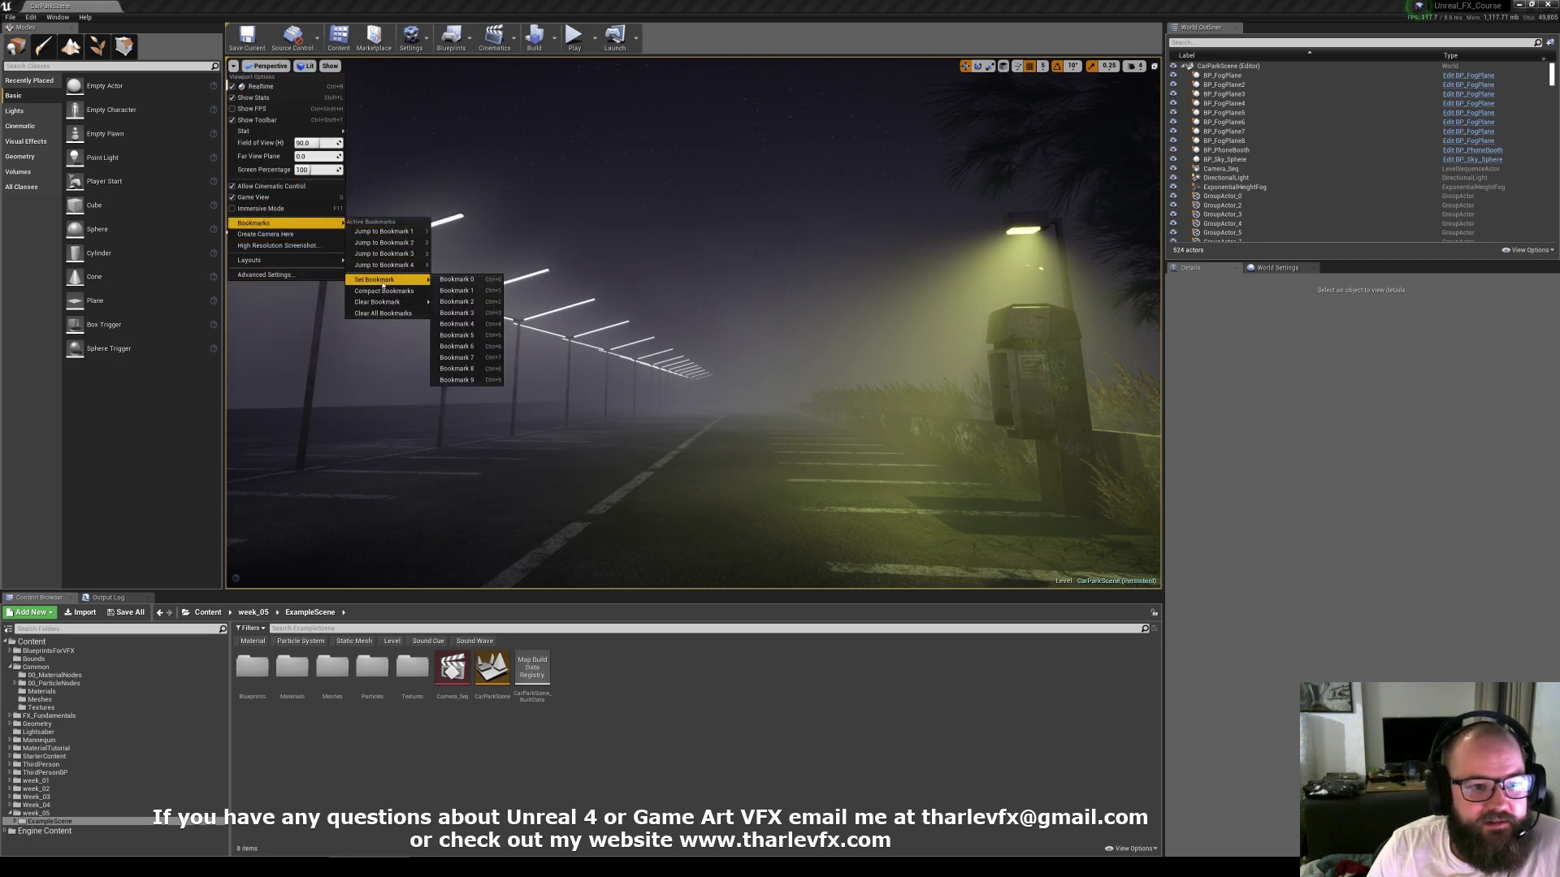
mouse_move(401, 283)
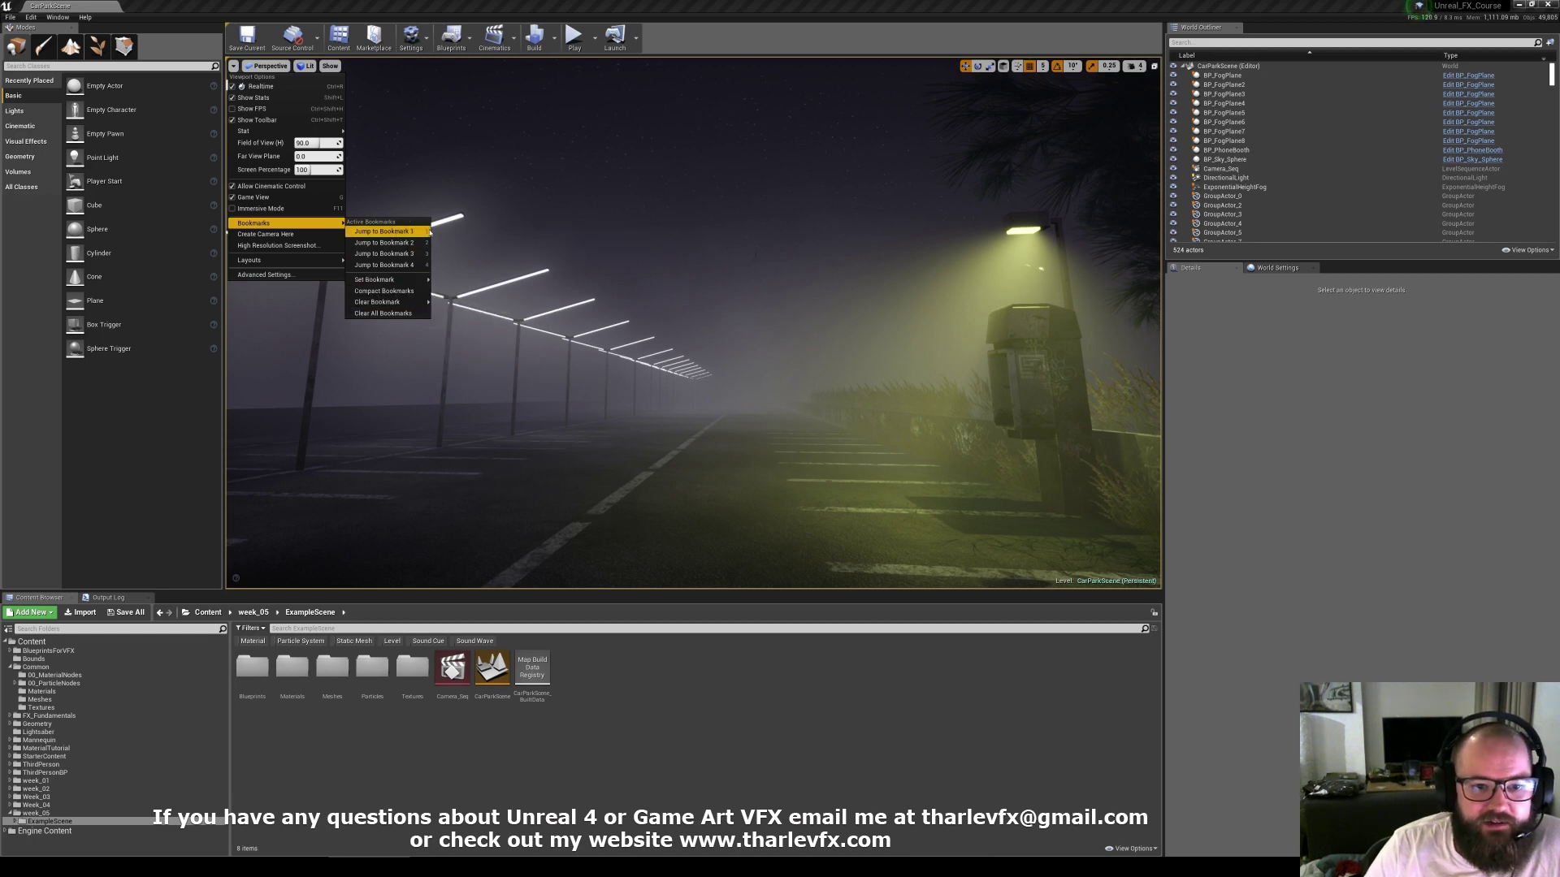
click(428, 234)
Step: Fly the camera away from the saved view and cycle between bookmarks 1, 2 and 3
mouse_move(692, 323)
right_down()
mouse_move(699, 455)
mouse_move(796, 455)
right_up()
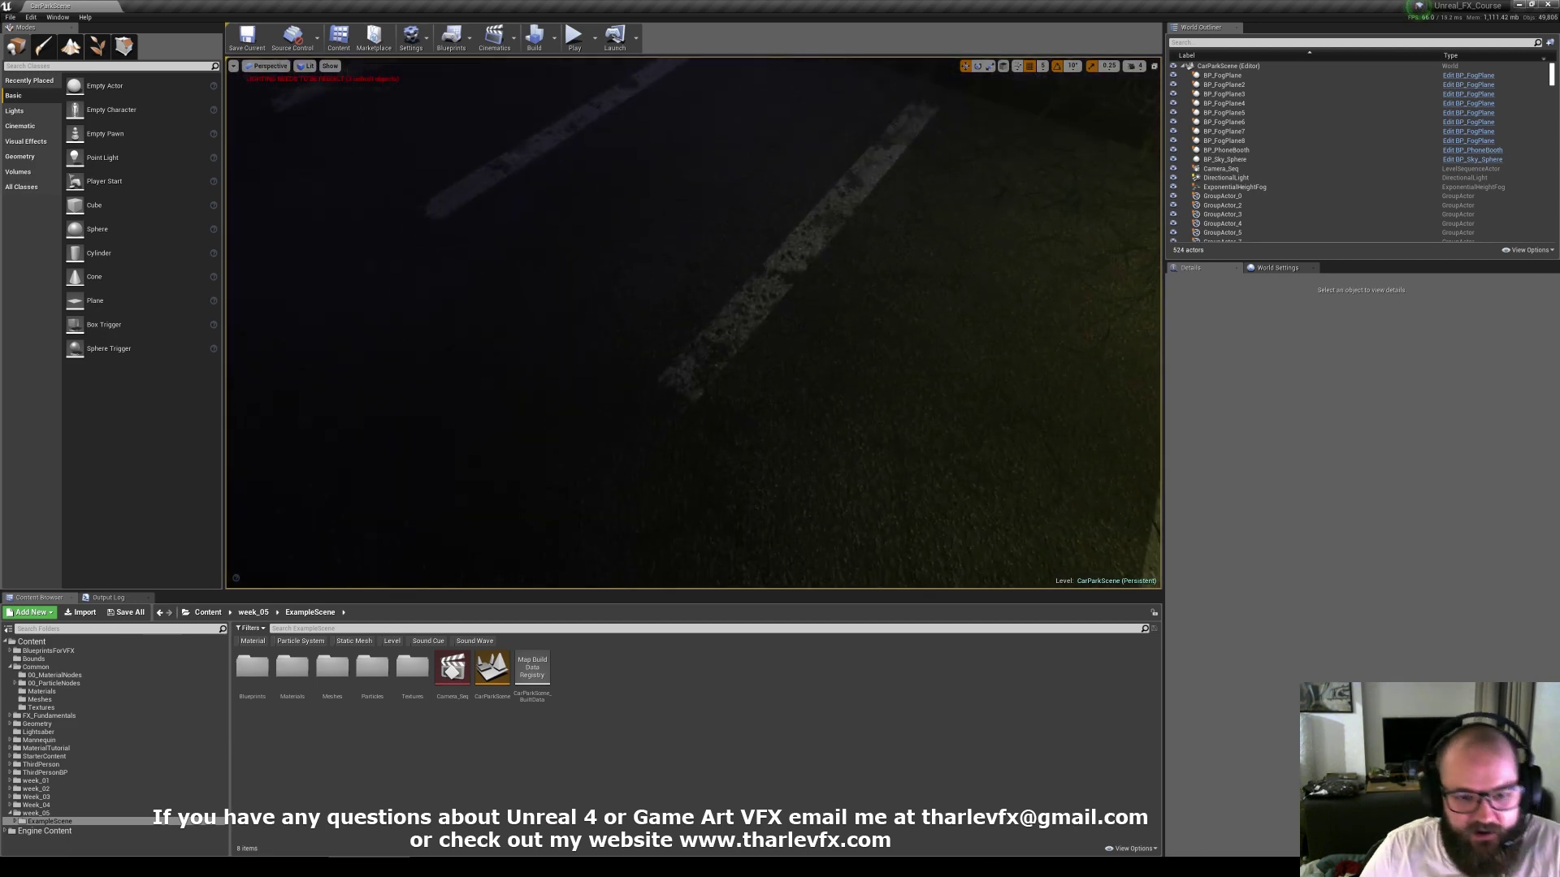
key(1)
key(2)
key(1)
key(2)
key(1)
key(2)
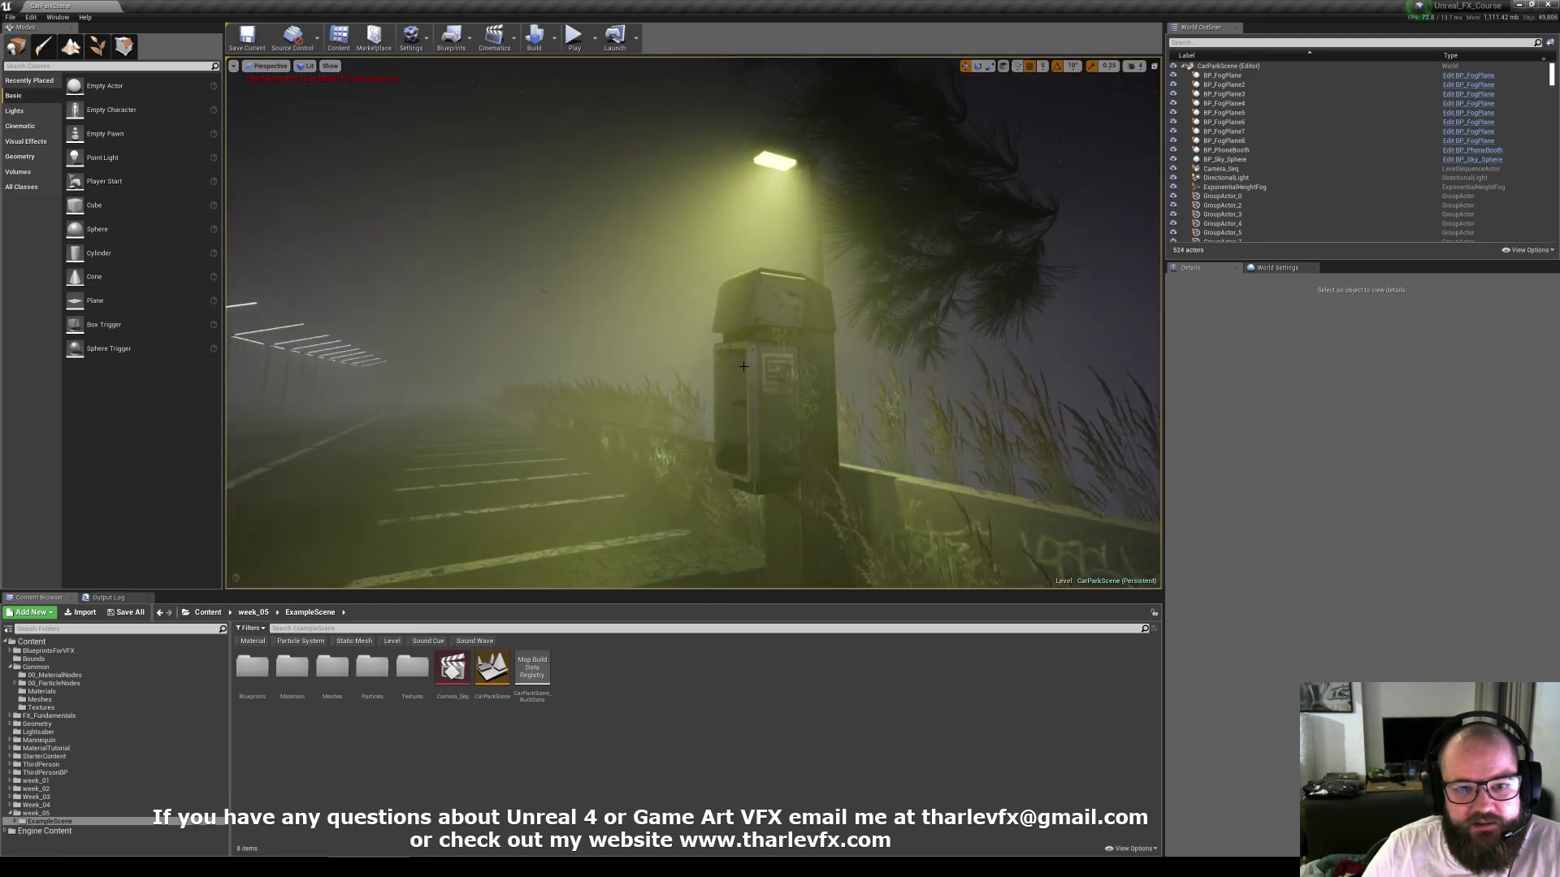
key(3)
key(2)
key(3)
key(2)
key(1)
key(2)
key(3)
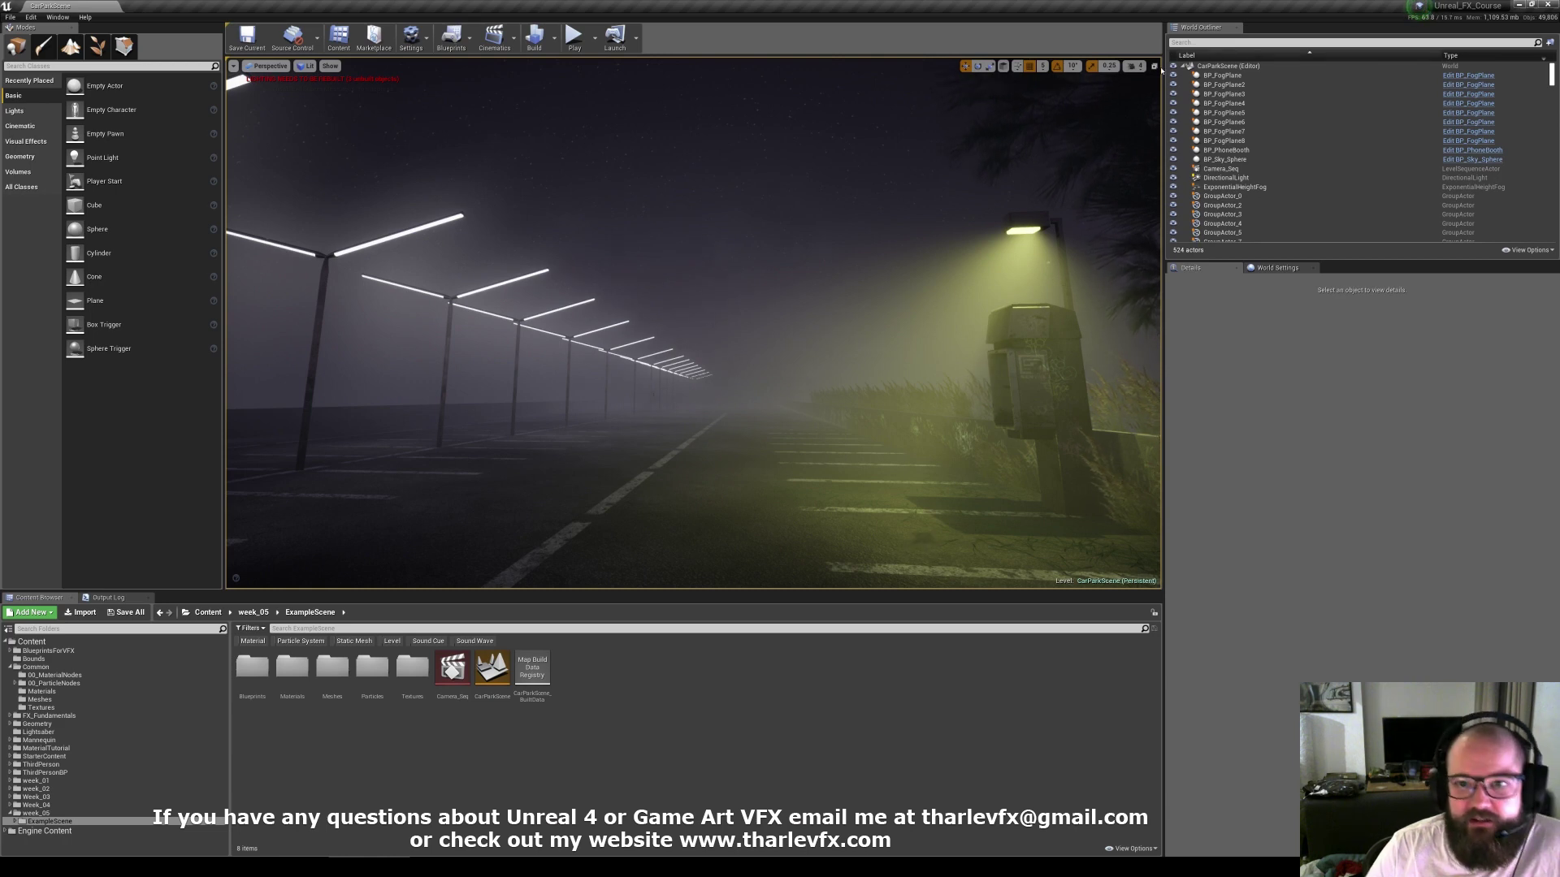
Step: Shift the camera slightly and recall all four saved views, bookmarks 1 through 4, finishing on bookmark 3
mouse_move(721, 373)
right_down()
mouse_move(845, 369)
mouse_move(576, 370)
mouse_move(658, 369)
mouse_move(715, 398)
right_up()
key(1)
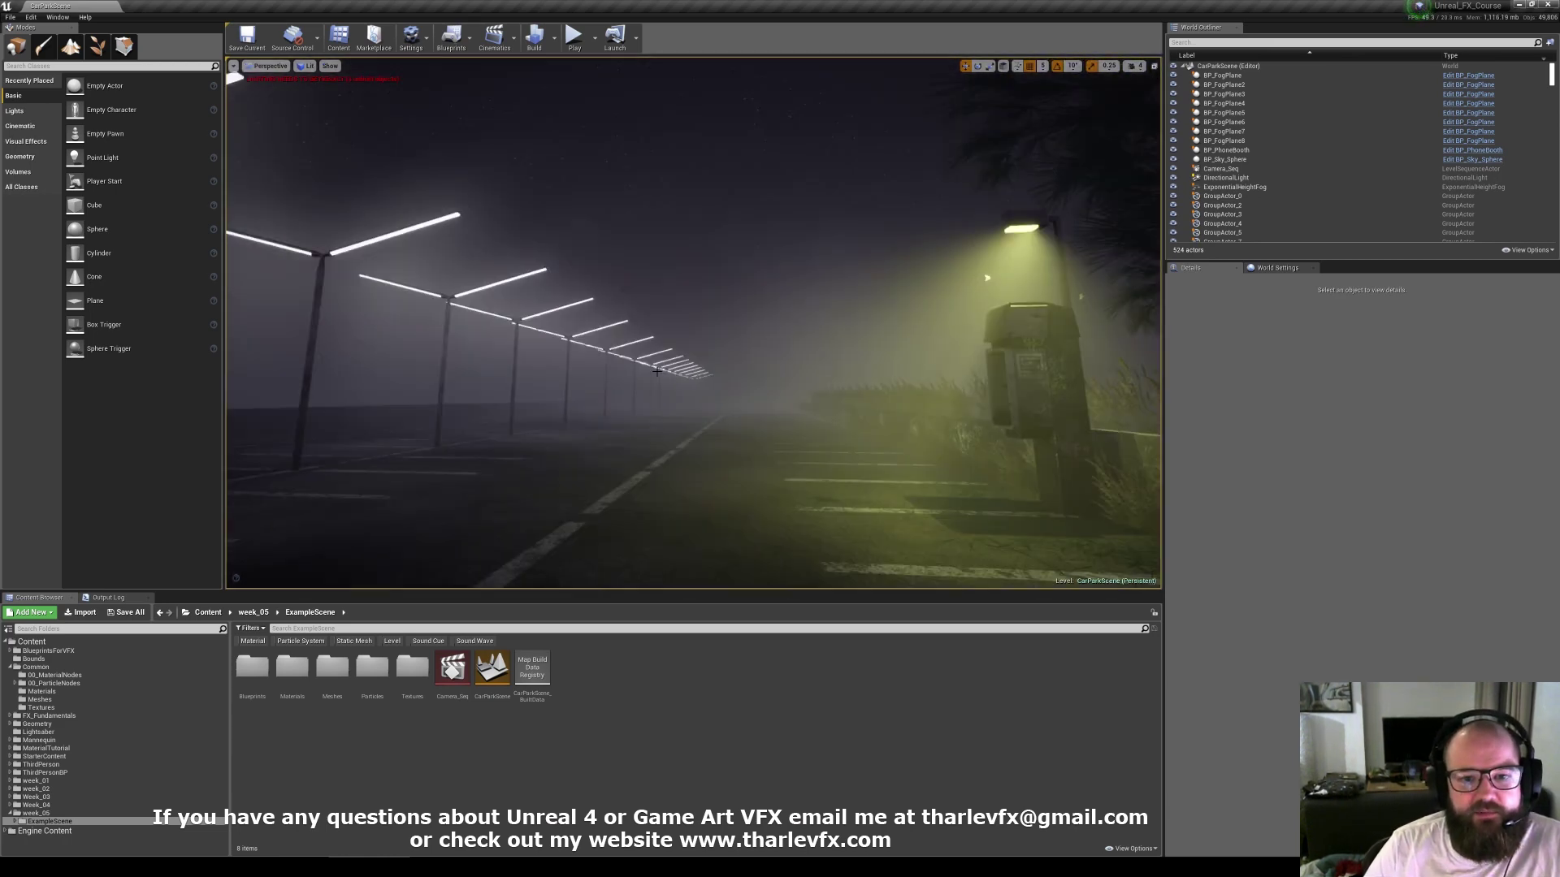
key(2)
key(3)
key(4)
key(1)
key(4)
key(3)
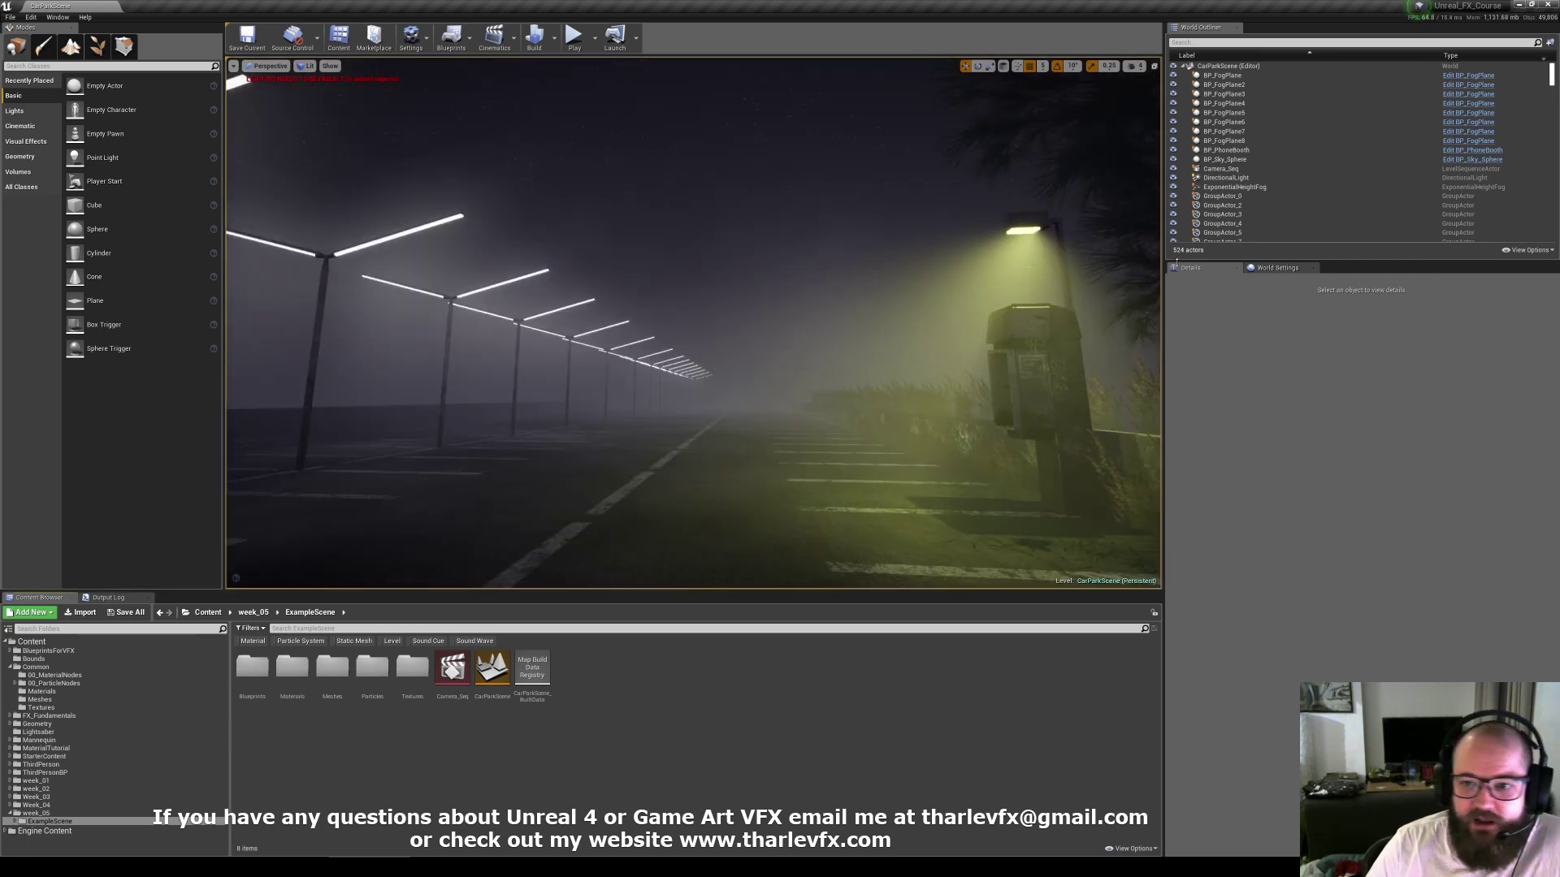
Step: Open the Levels window, dock it beside World Settings, and select the Persistent Level
click(1278, 268)
click(1224, 267)
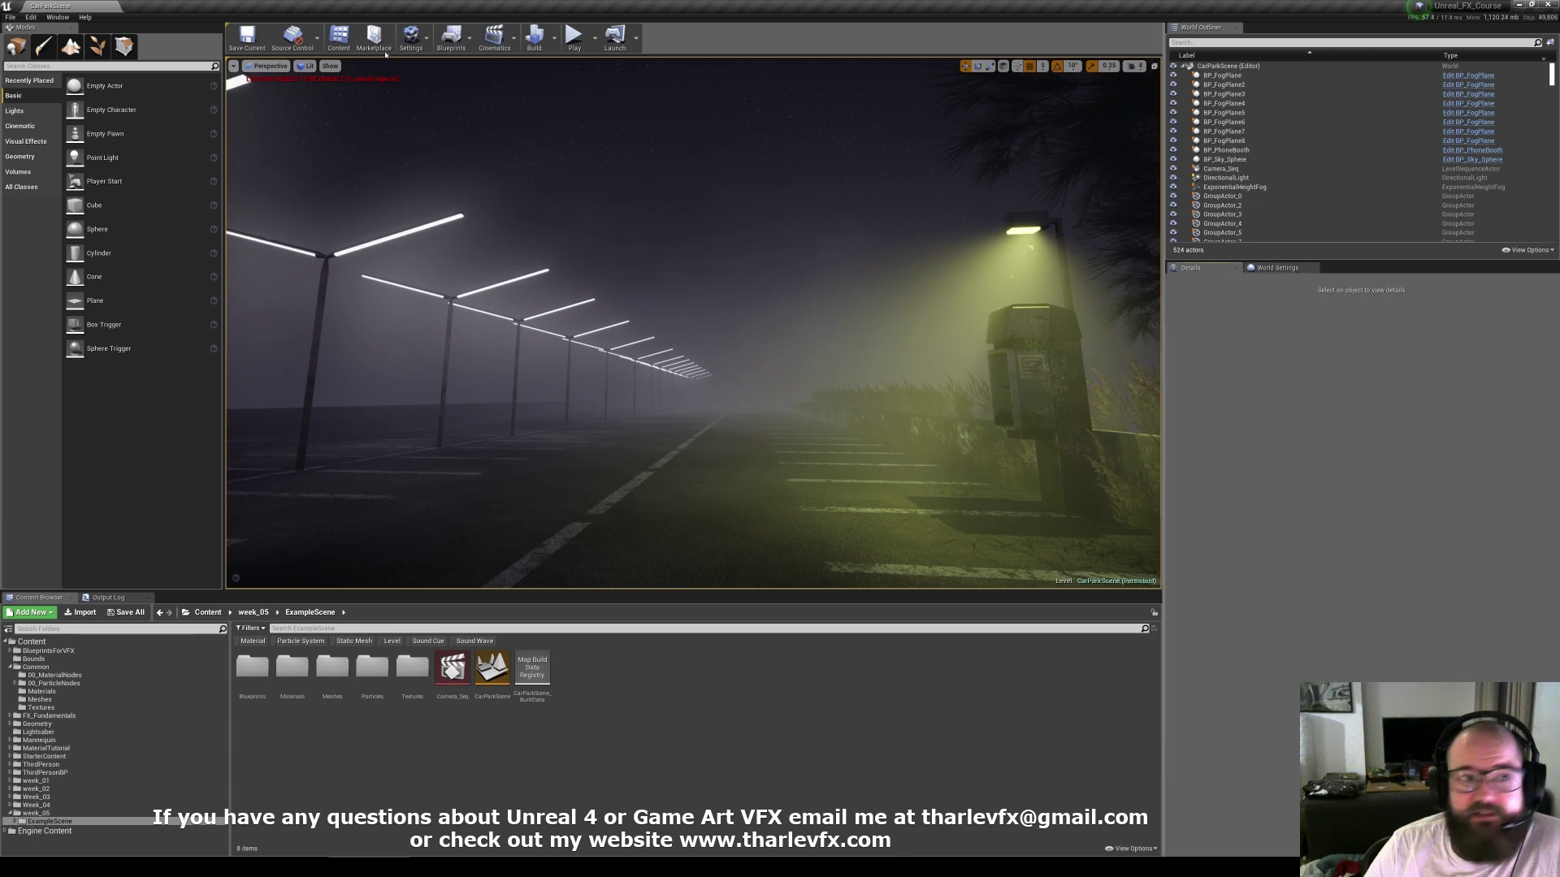
click(58, 17)
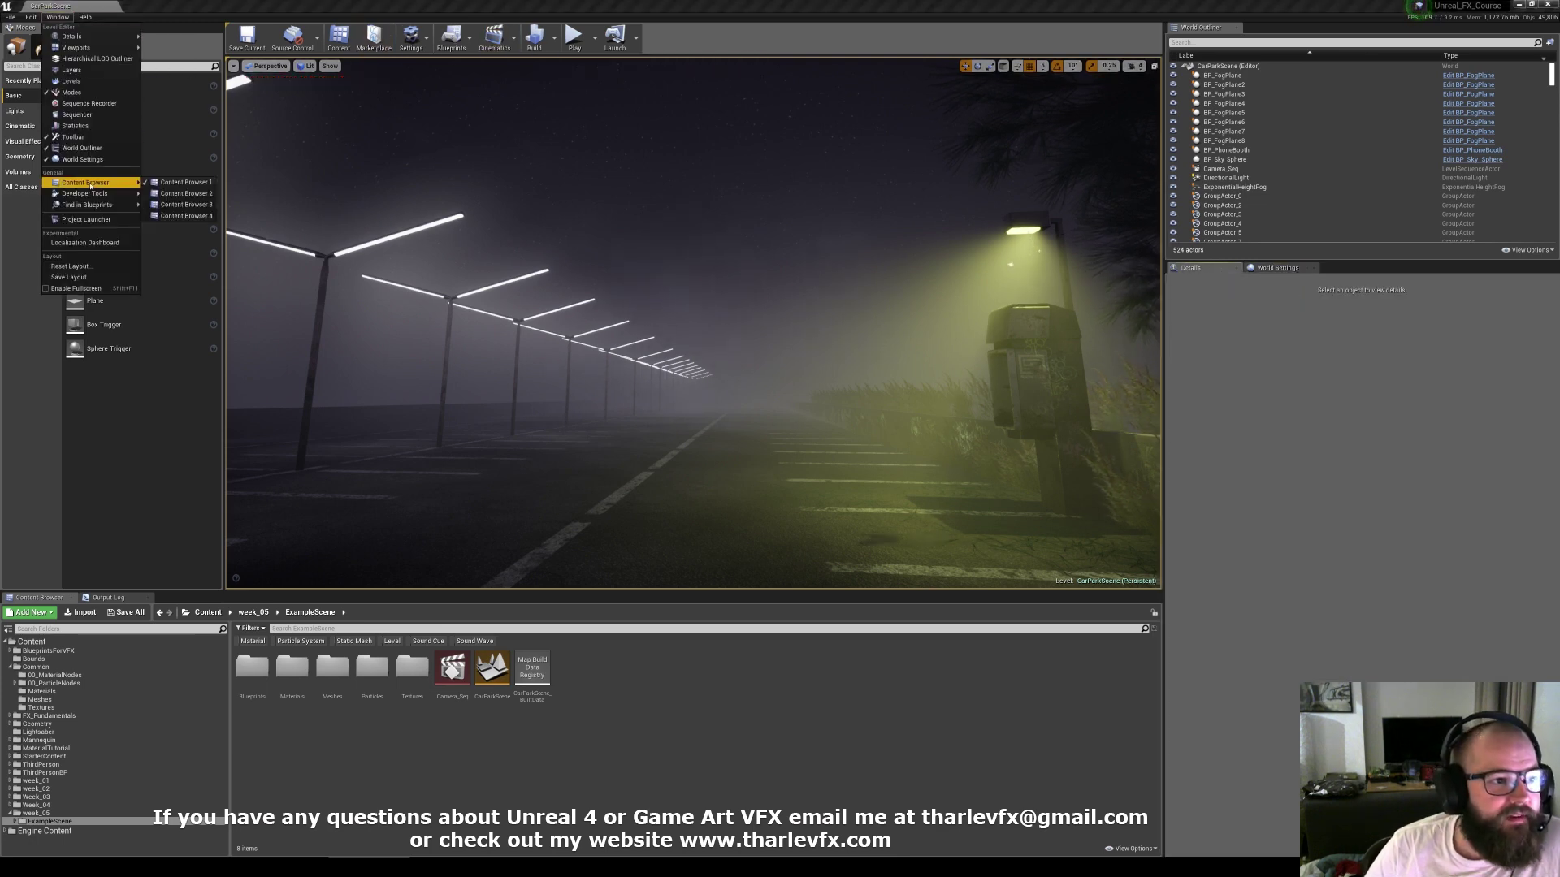
click(71, 8)
click(58, 17)
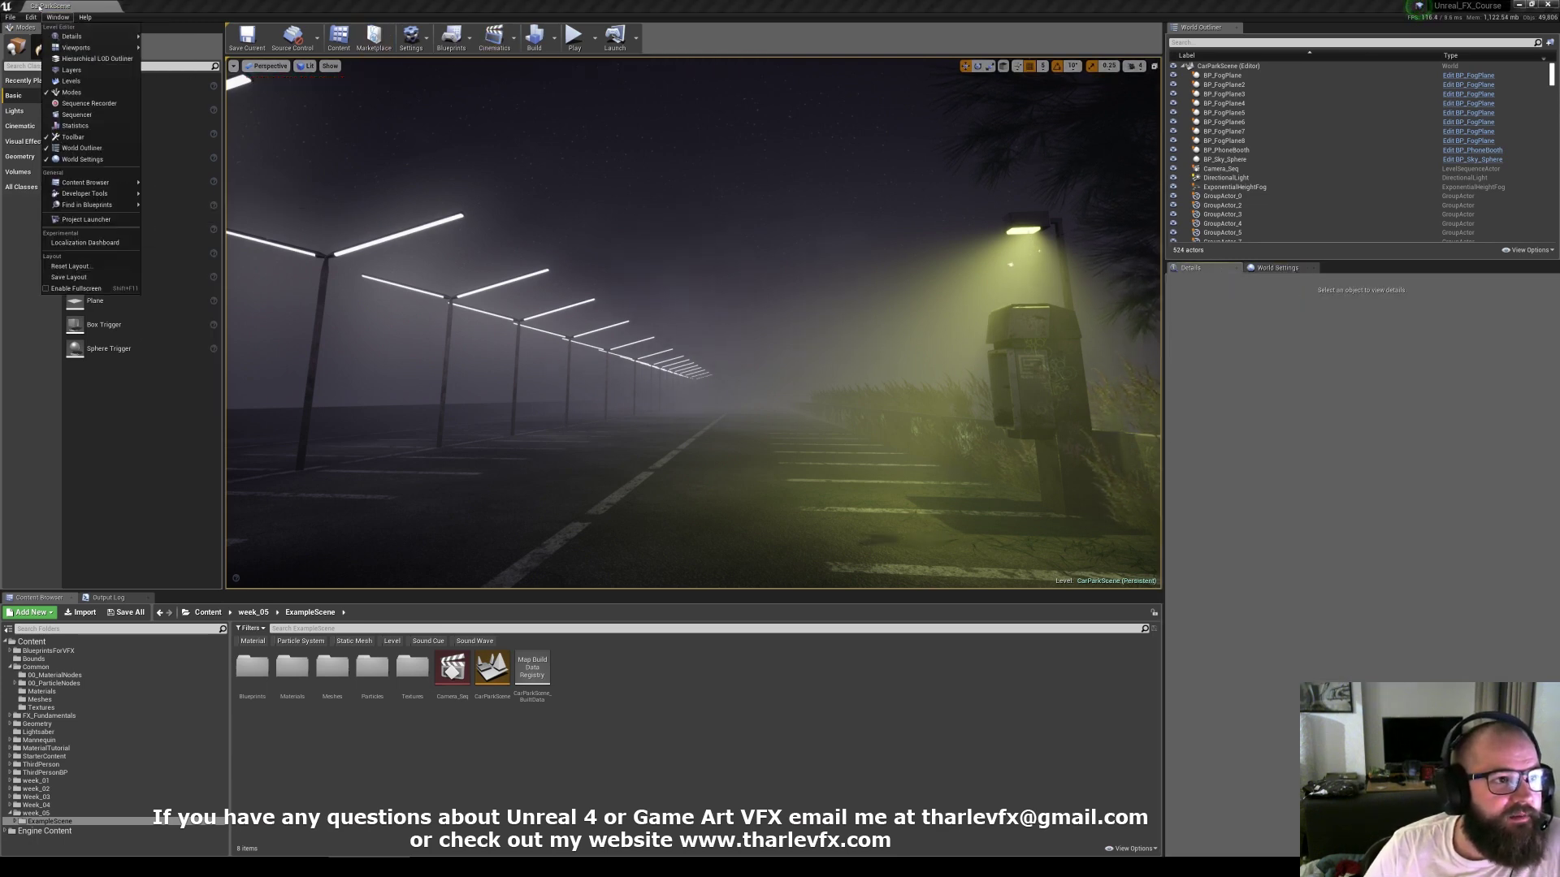
click(71, 81)
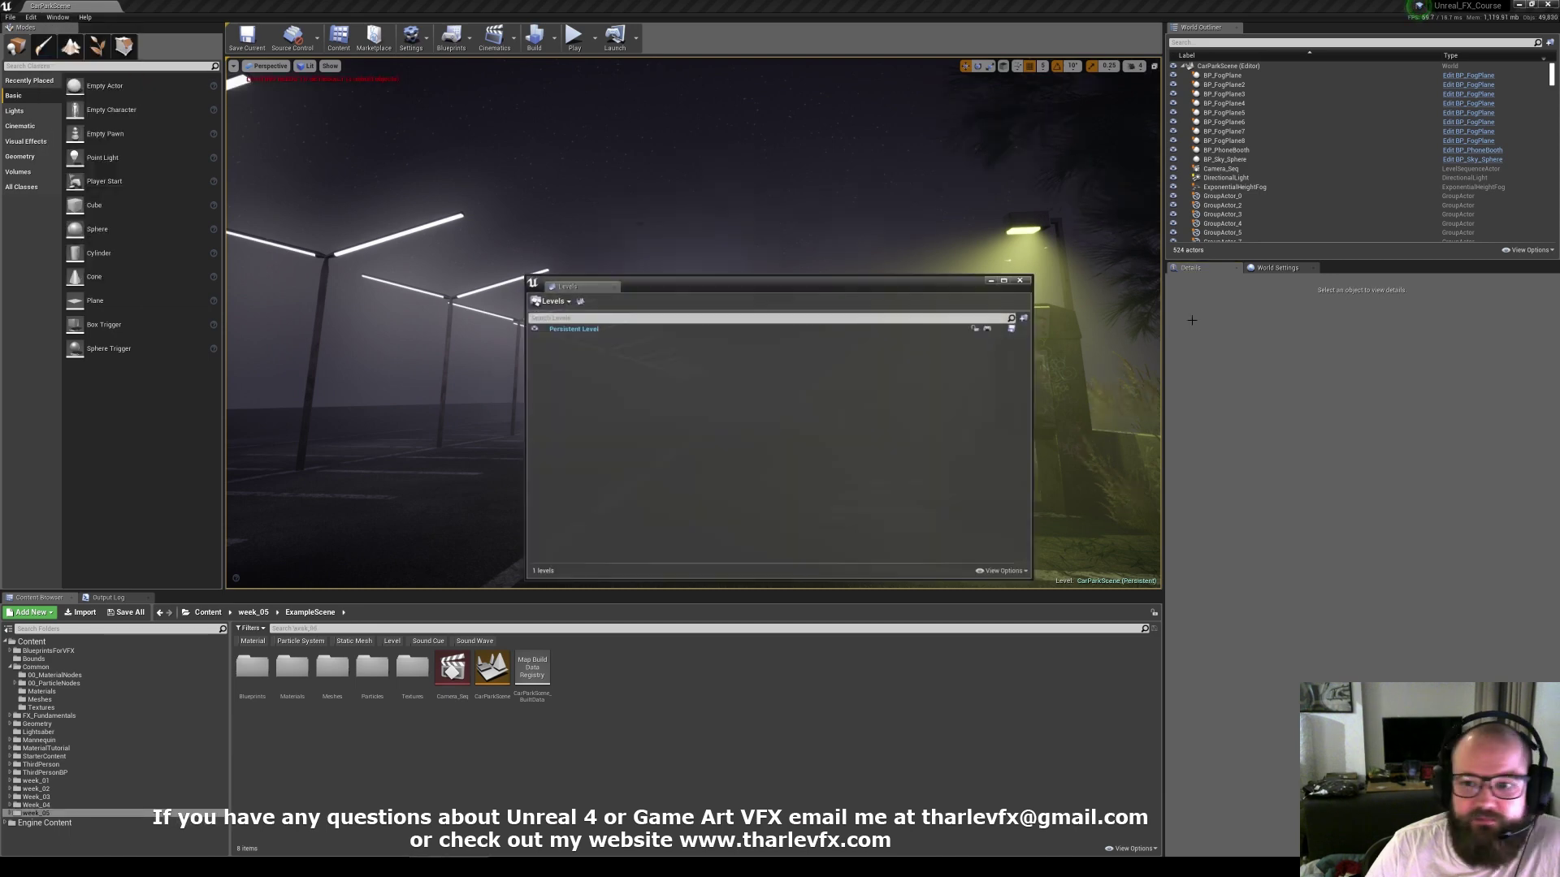
drag(573, 286, 1344, 268)
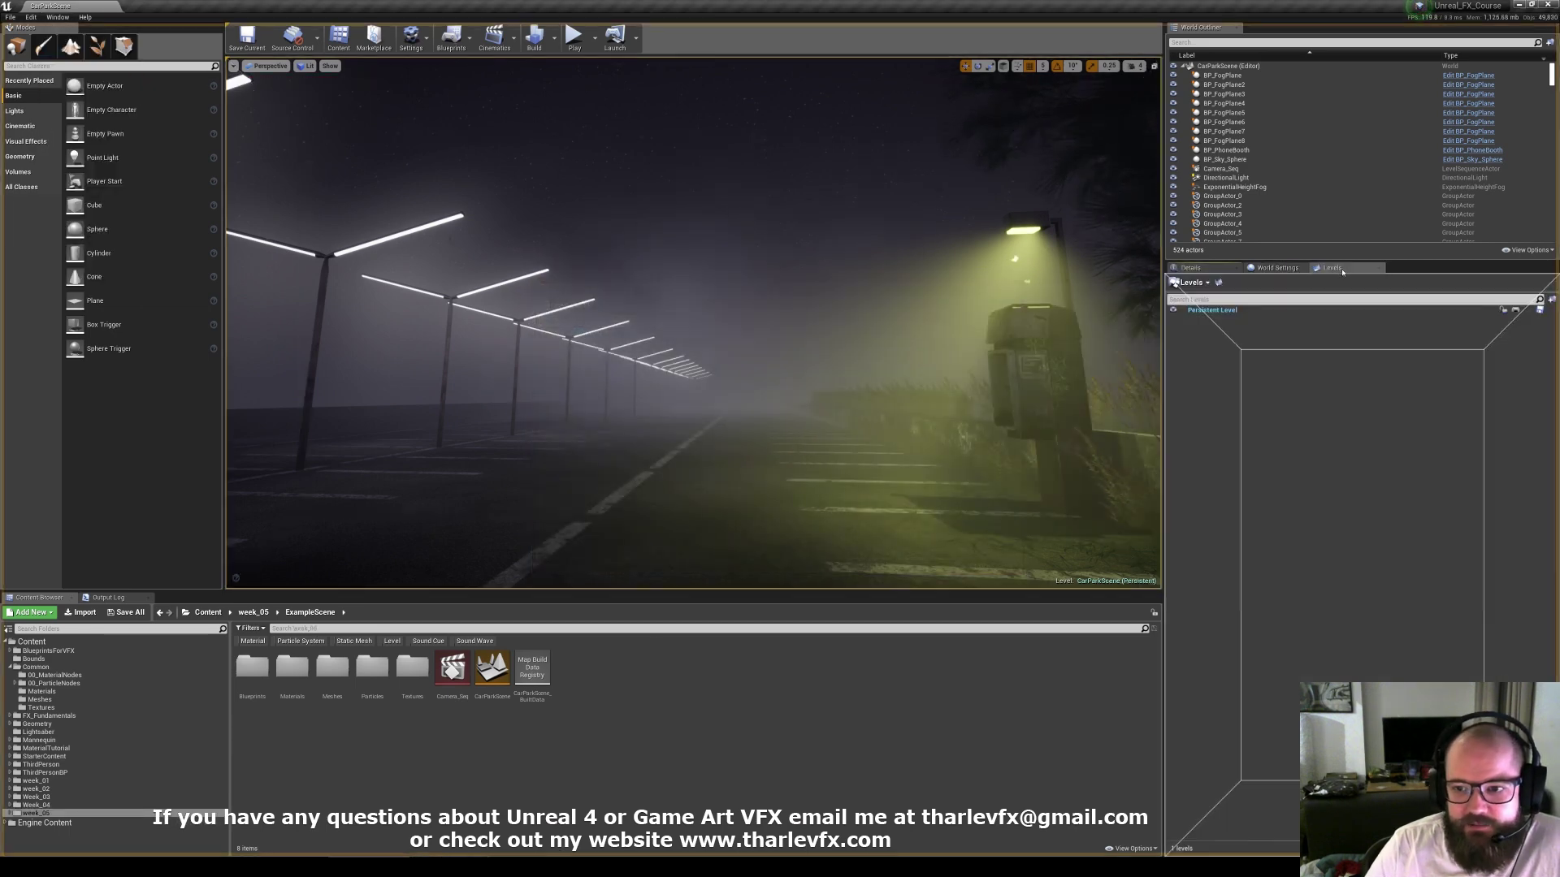
click(1234, 310)
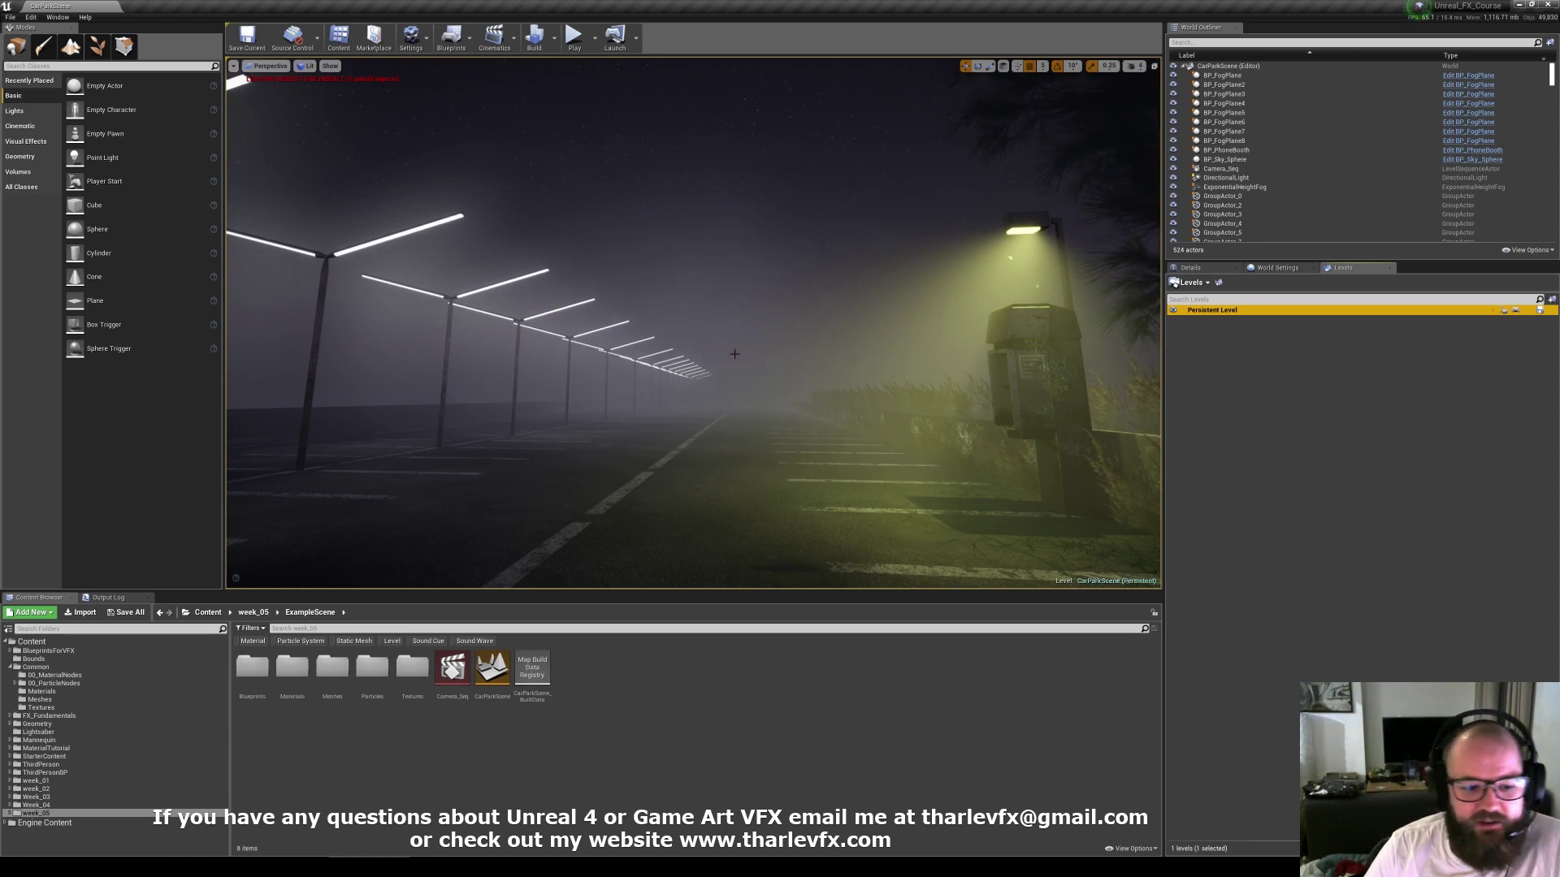
click(710, 710)
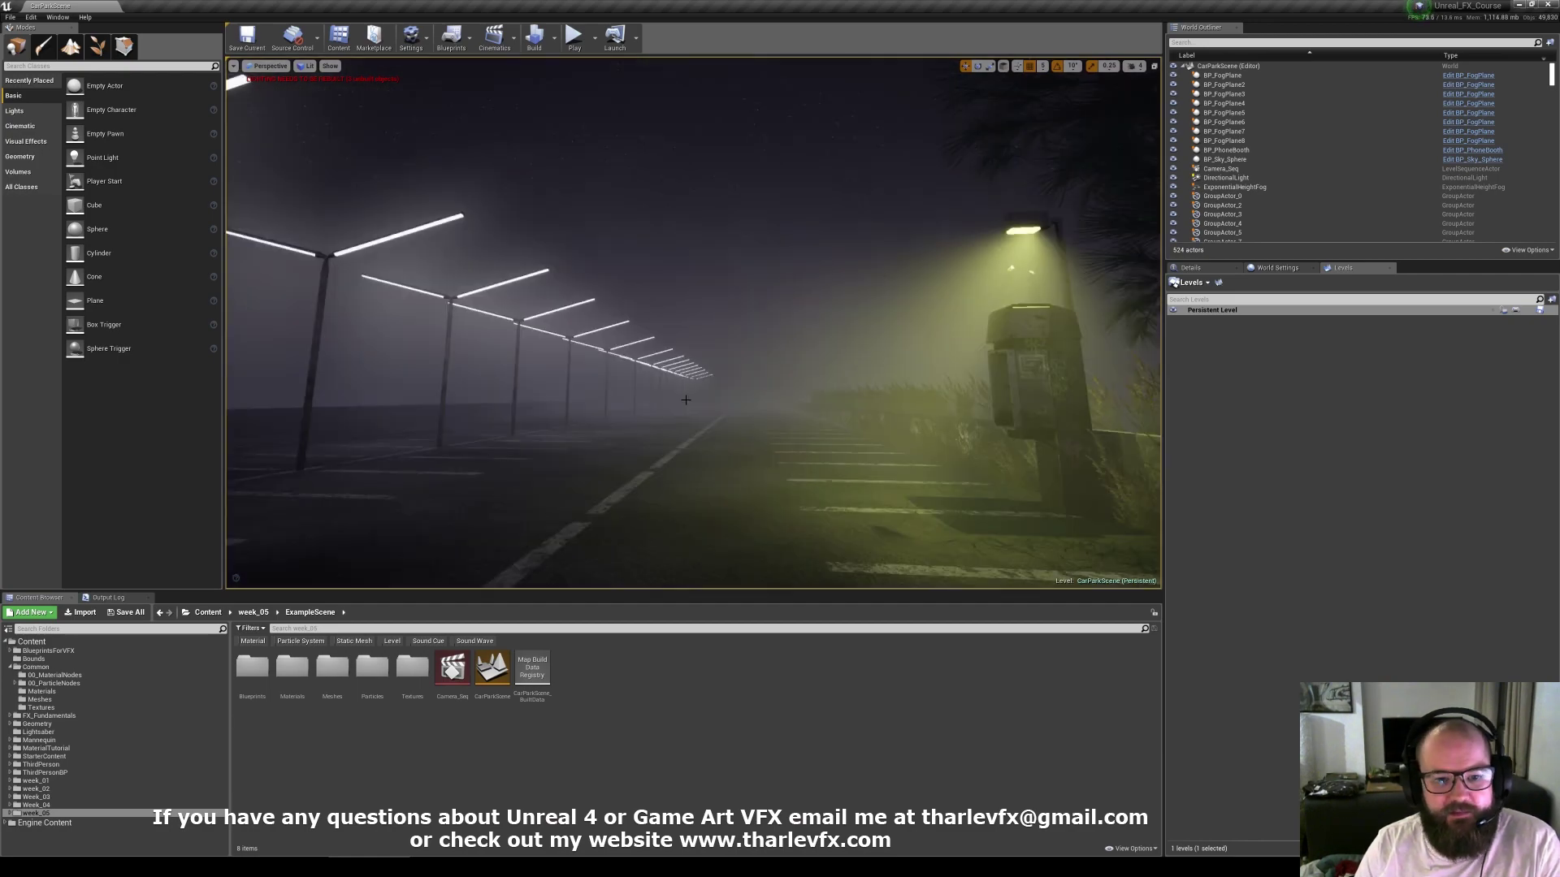
Step: Switch to the browser, read the Boolean Search Bars section of the tips page, and return to the Unreal editor
key(alt+Tab)
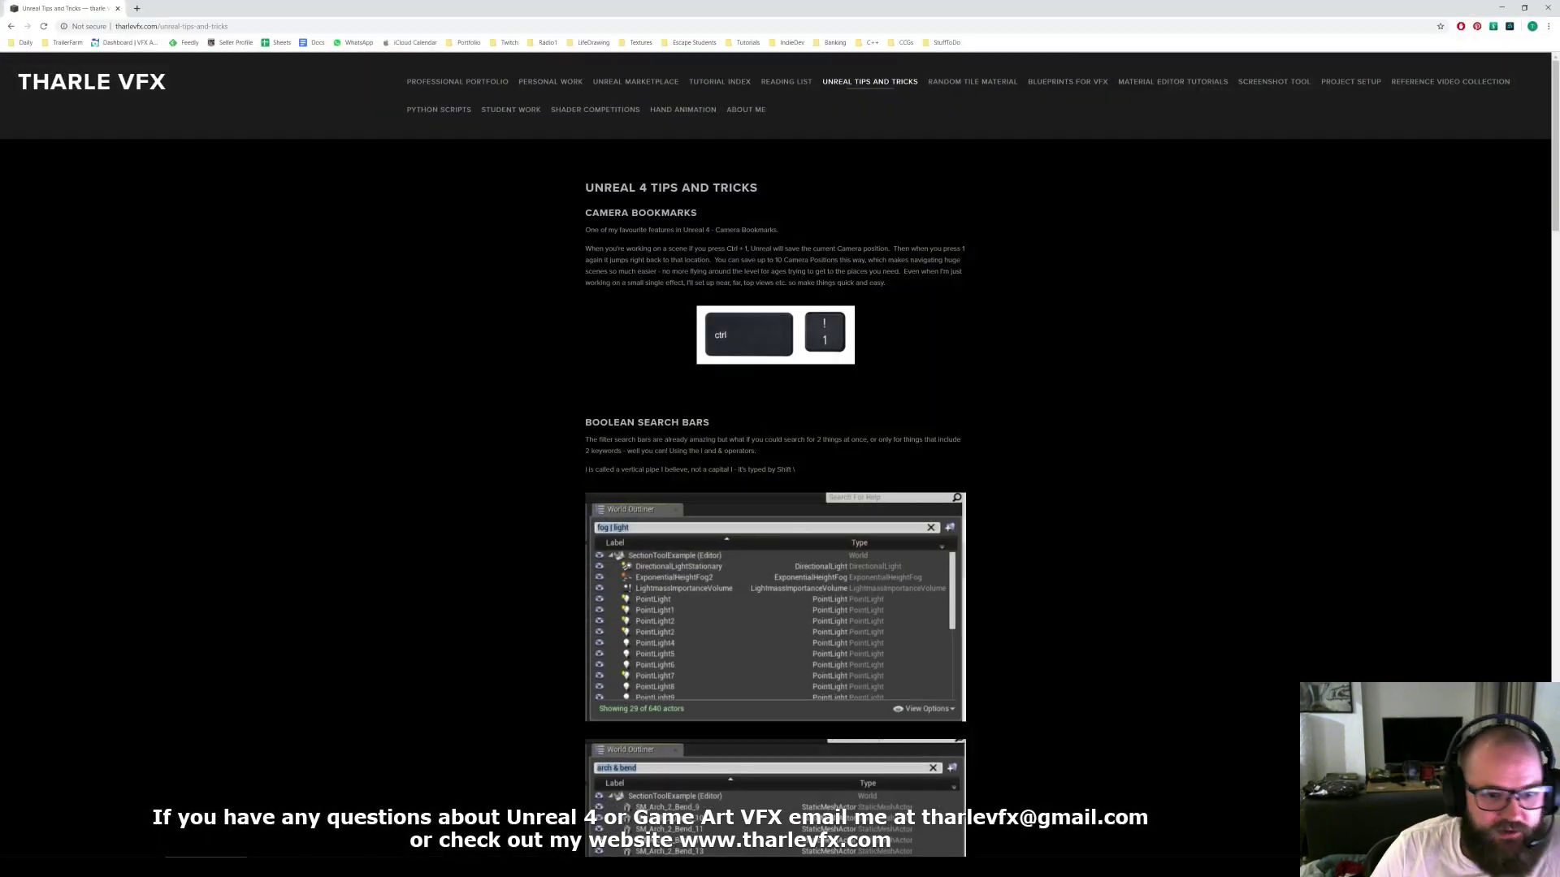
scroll(505, 432, down, 2)
drag(534, 283, 762, 288)
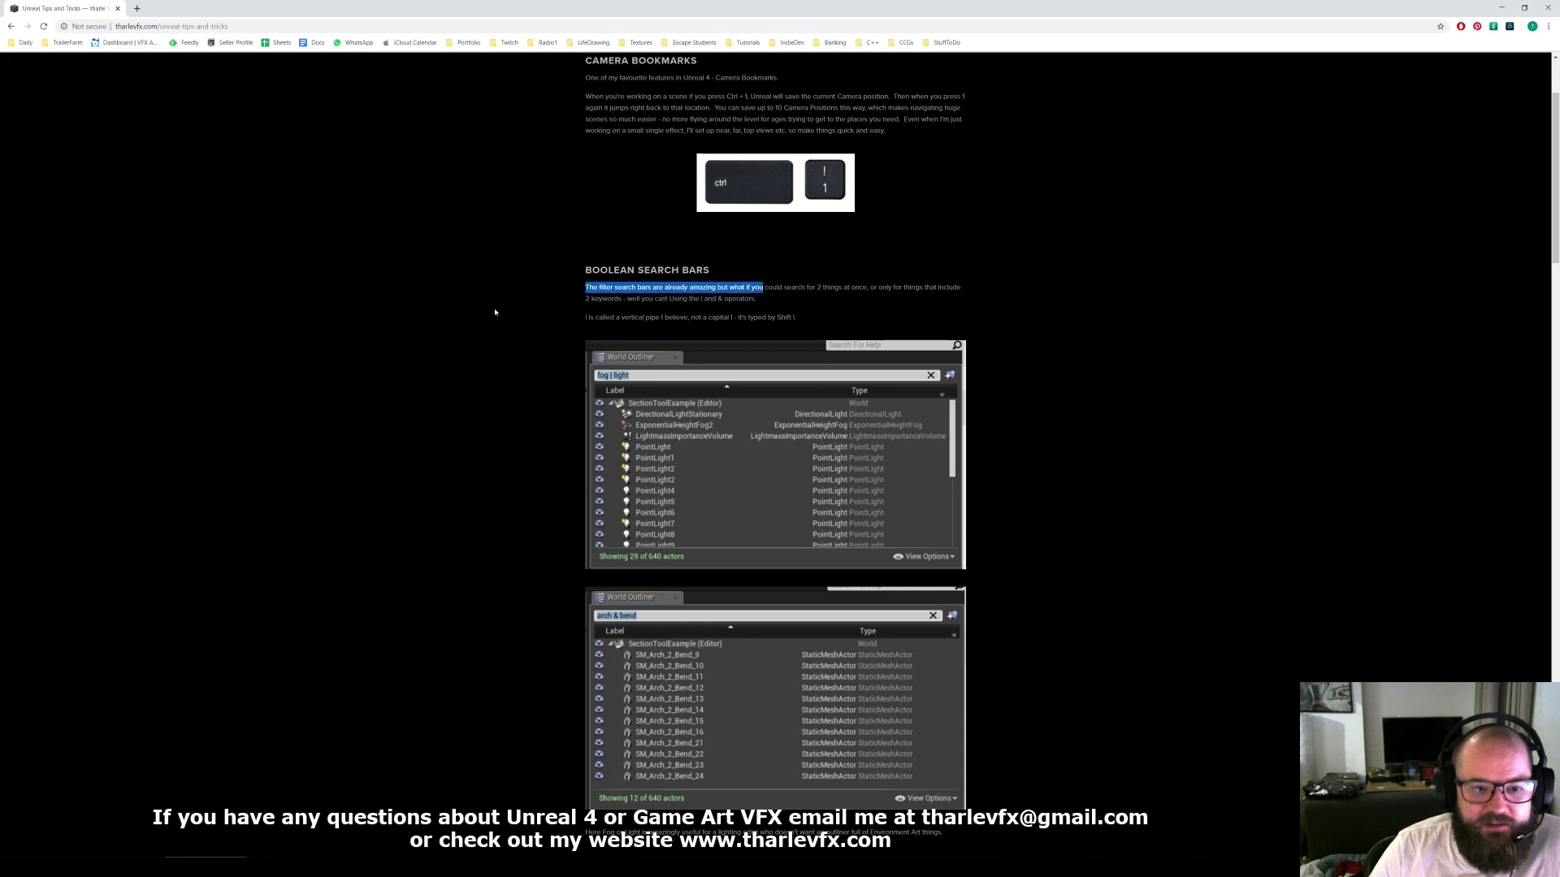
click(495, 313)
click(1503, 10)
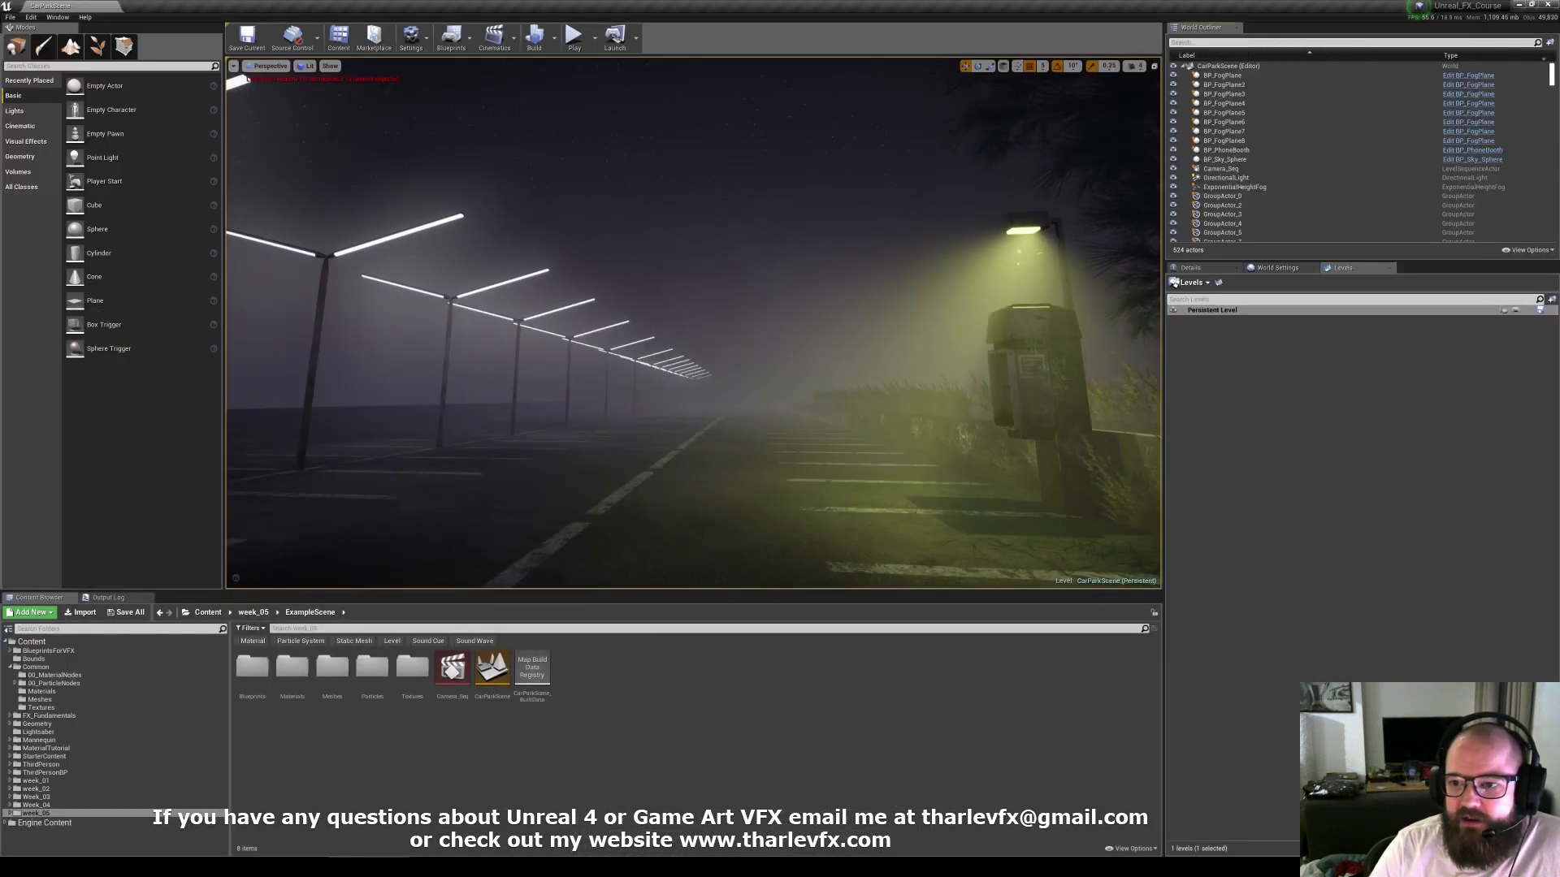
Step: Show the Details panel, filter the World Outliner with "fog | light", and look through the matching actors
click(1222, 268)
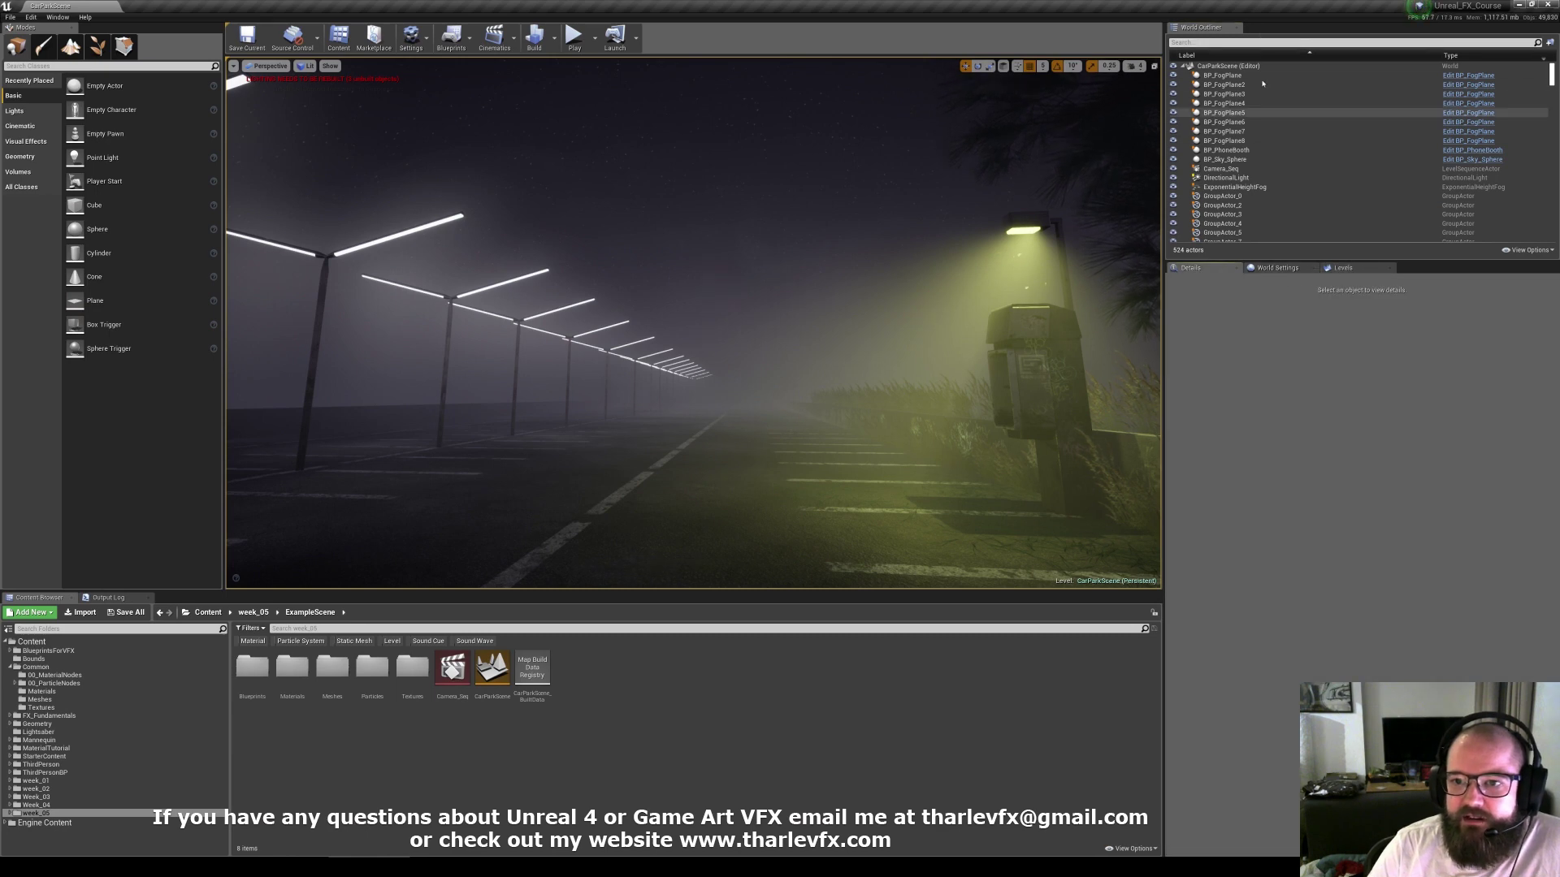
click(1255, 42)
text(fog |)
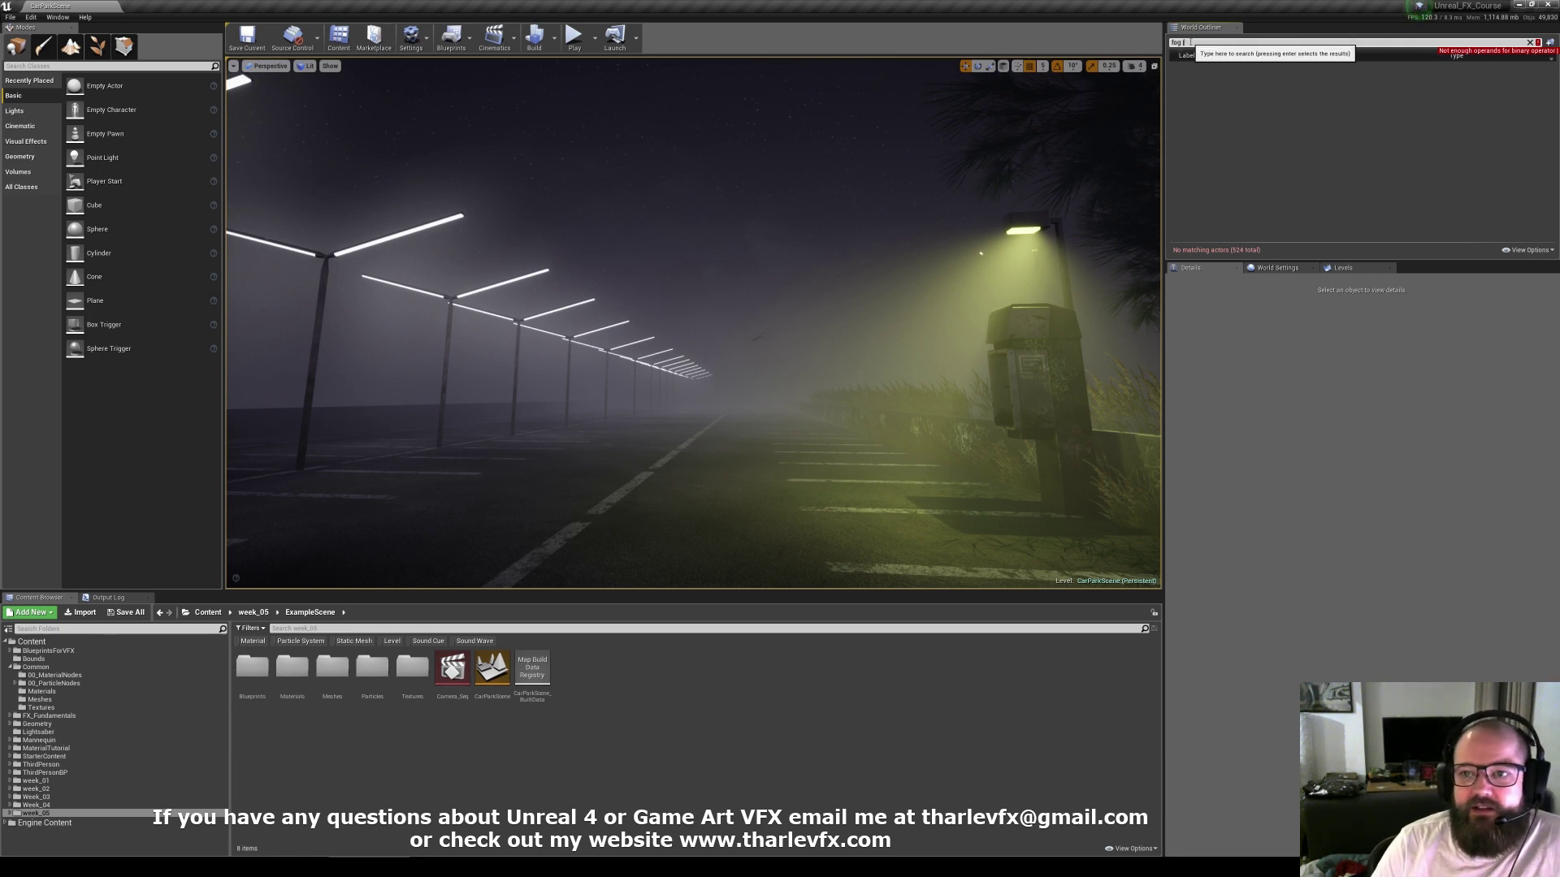
text(light)
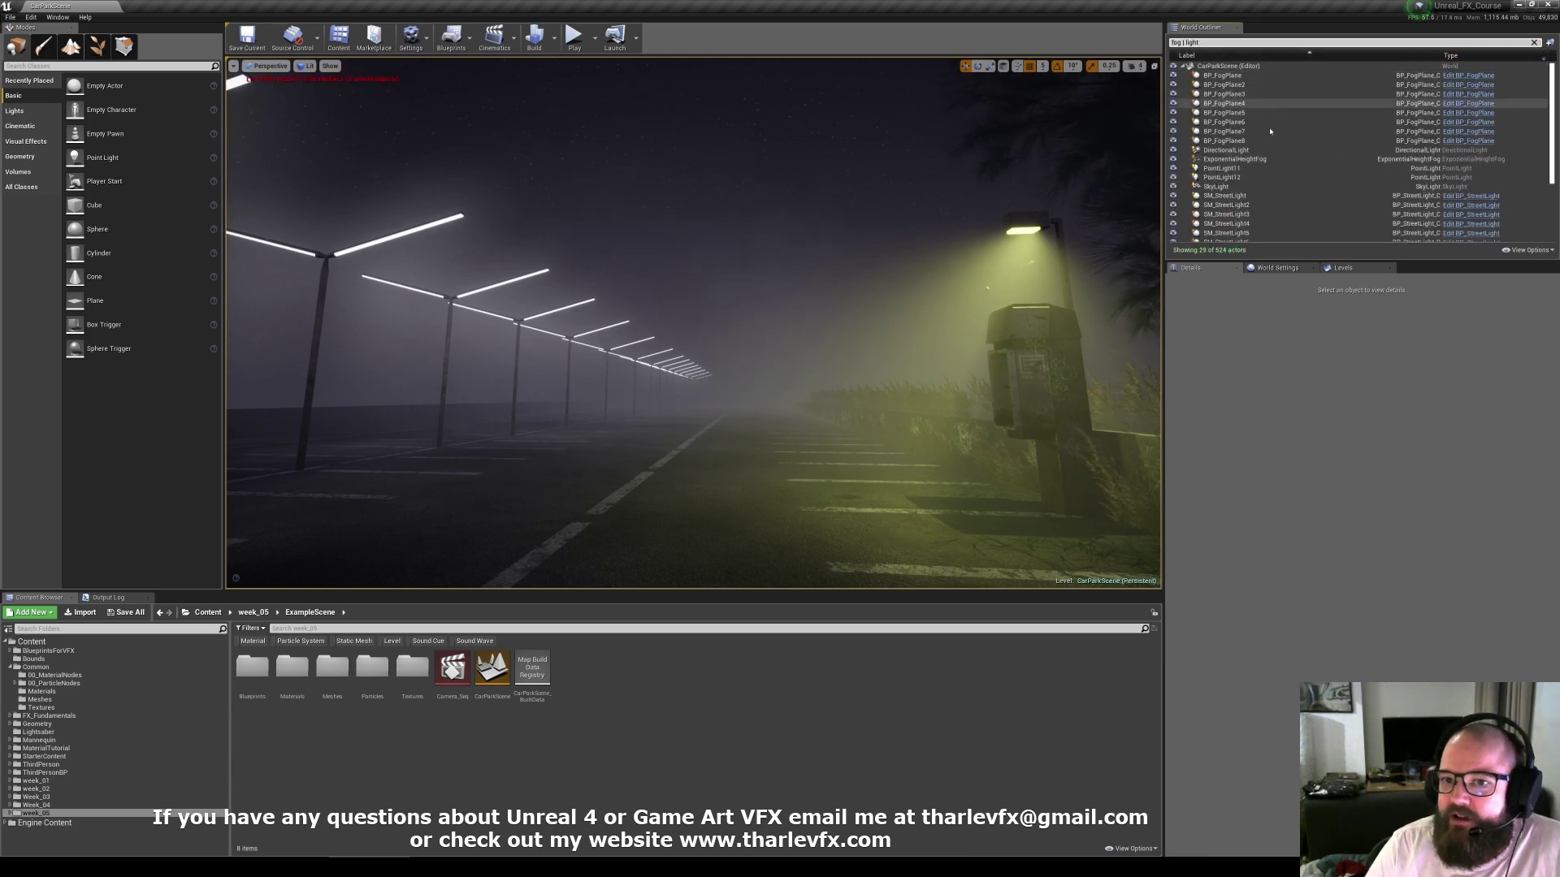
scroll(1286, 169, down, 3)
scroll(1280, 183, up, 3)
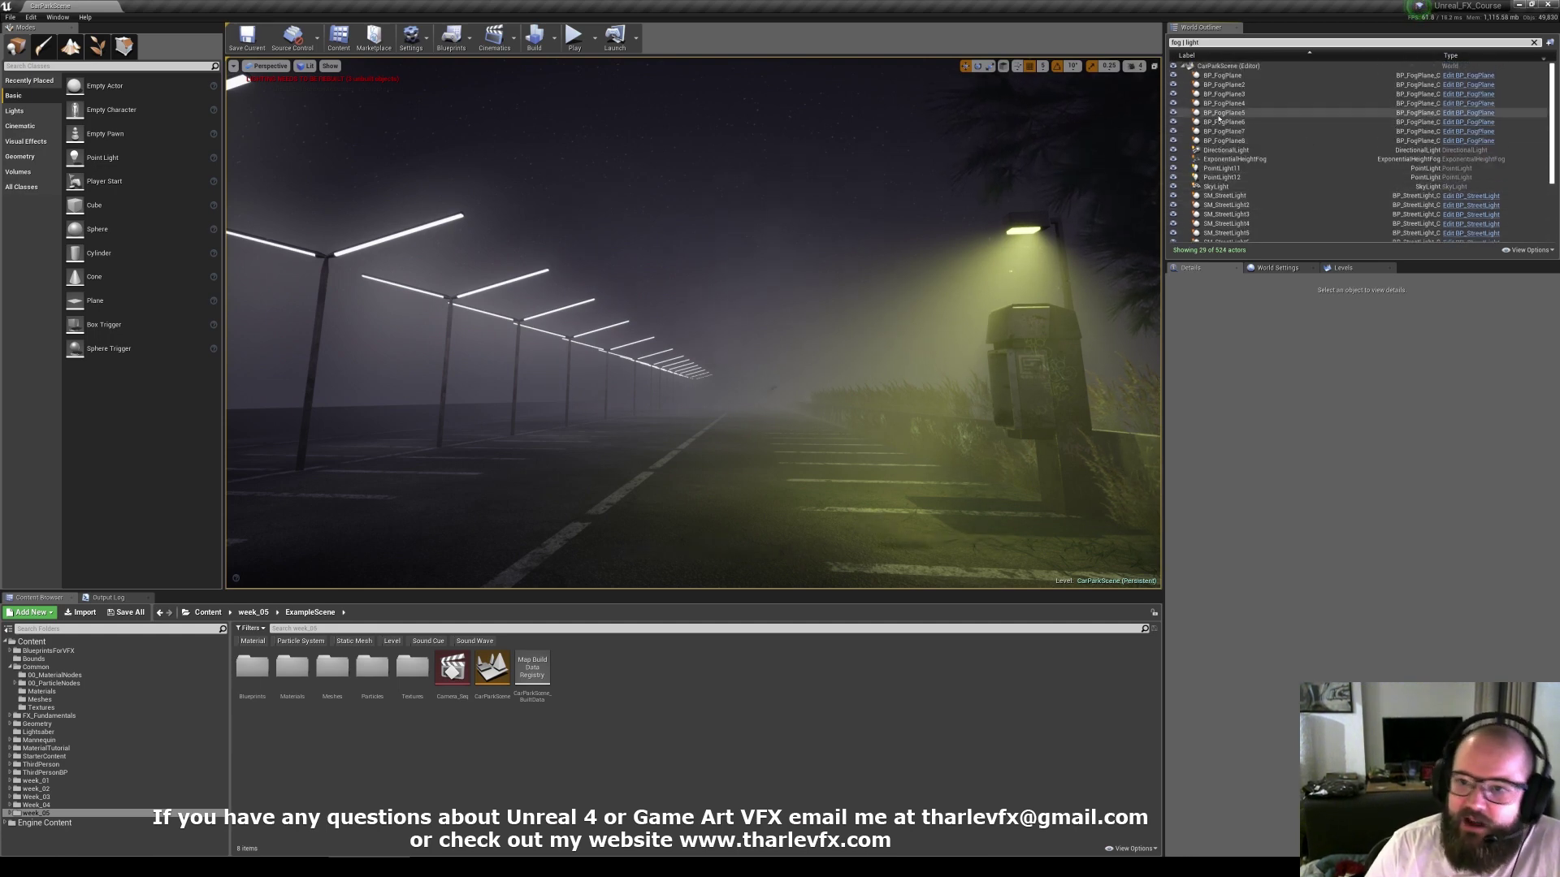
scroll(1288, 192, down, 3)
scroll(1292, 186, up, 3)
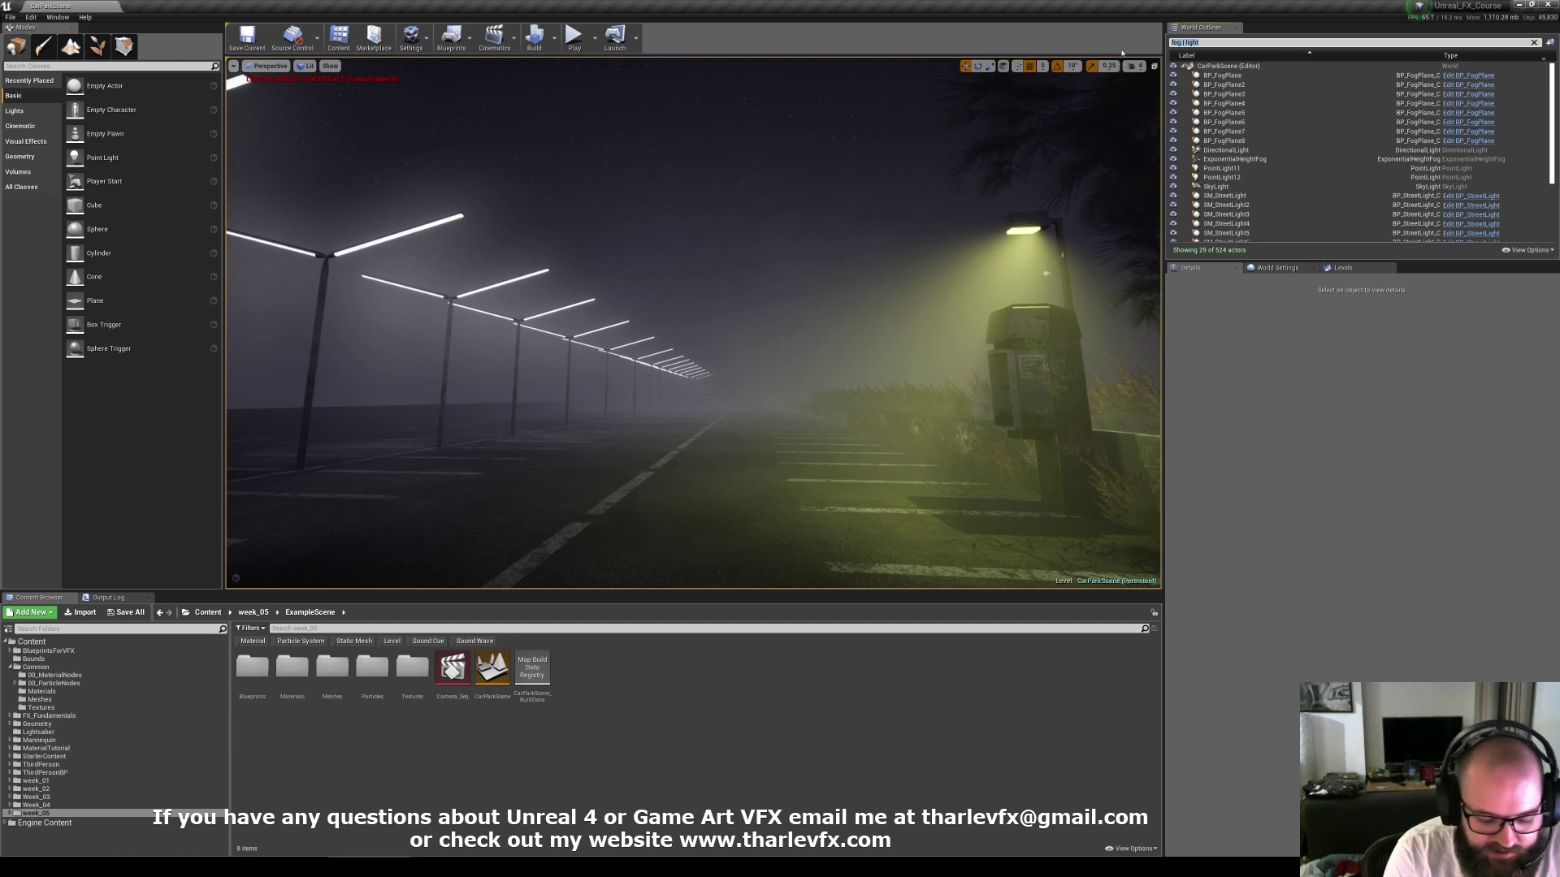
Step: Change the World Outliner filter to "fog & exp" to find only actors matching both terms
key(BackSpace)
key(BackSpace)
key(BackSpace)
key(BackSpace)
key(BackSpace)
key(BackSpace)
key(BackSpace)
key(BackSpace)
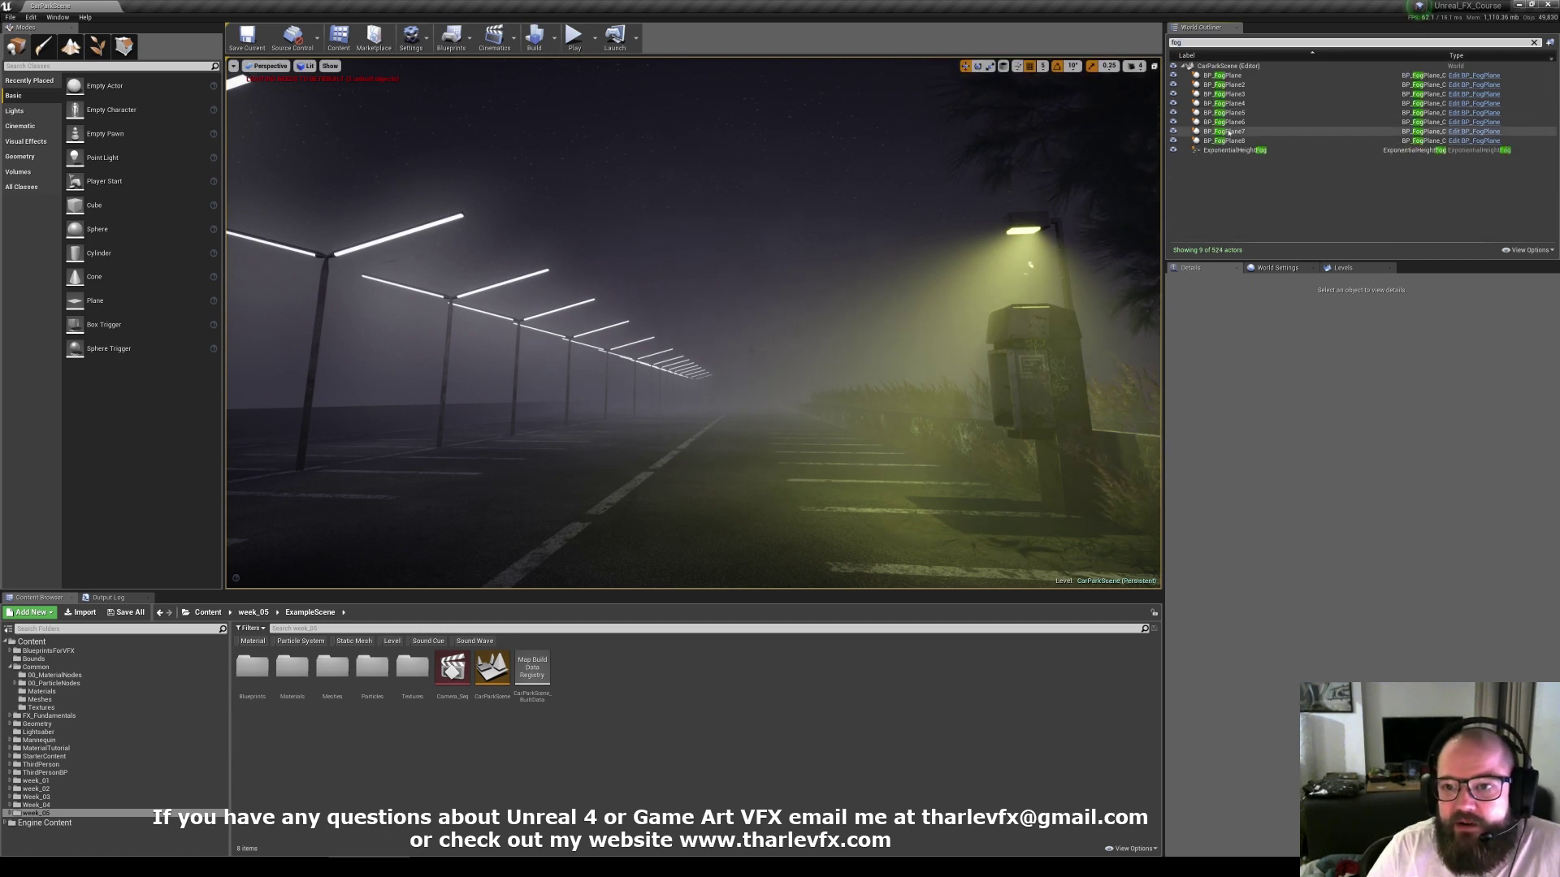
click(1203, 41)
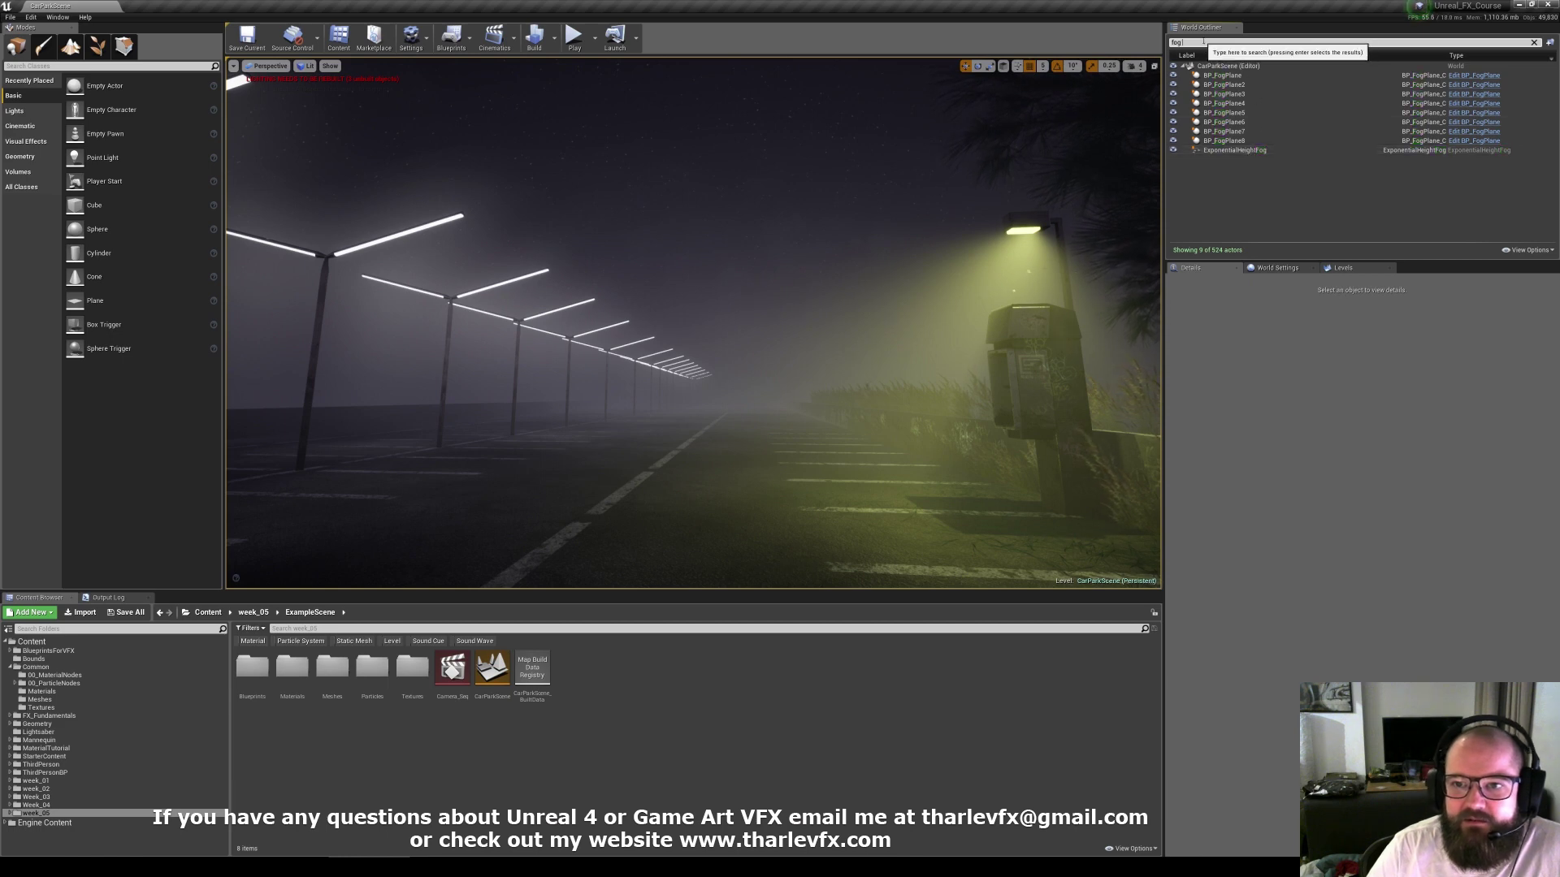
text(&)
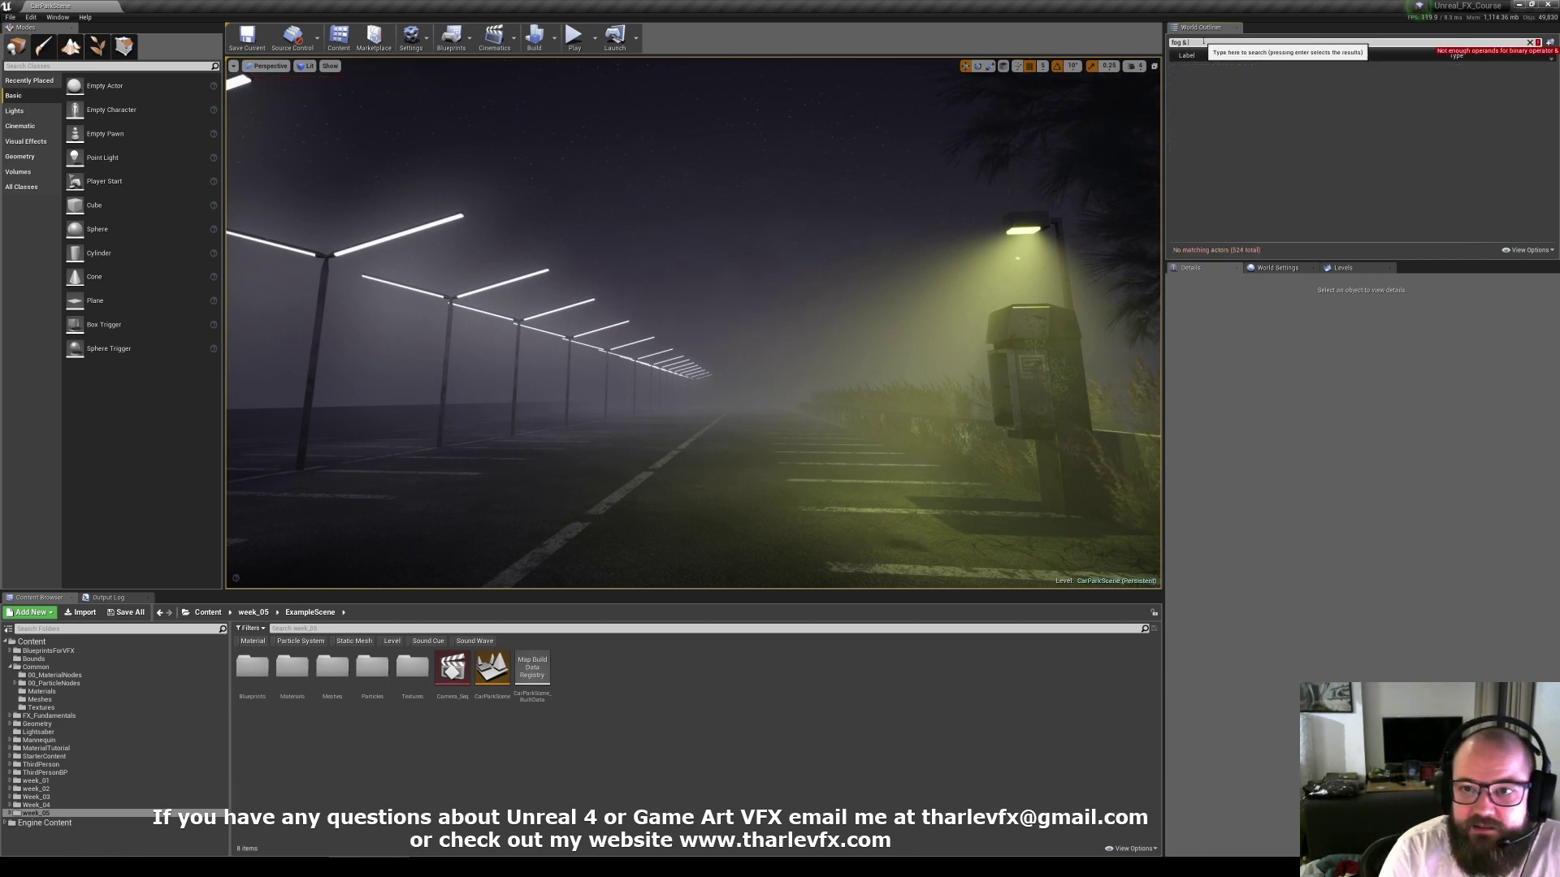
text( expl)
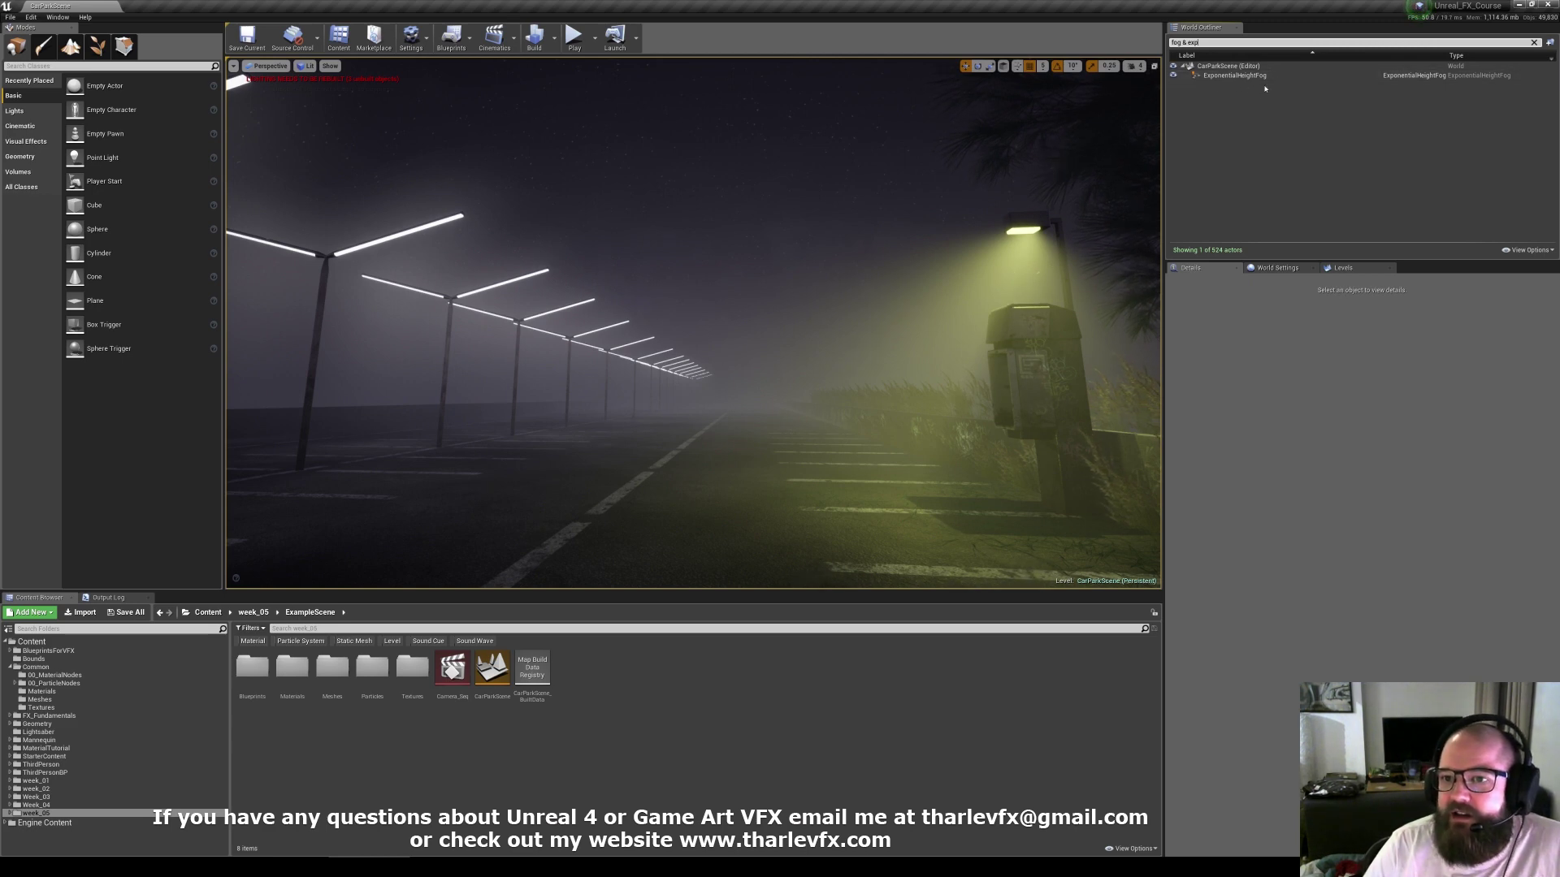
Step: Clear the World Outliner filter
drag(1207, 42, 1168, 43)
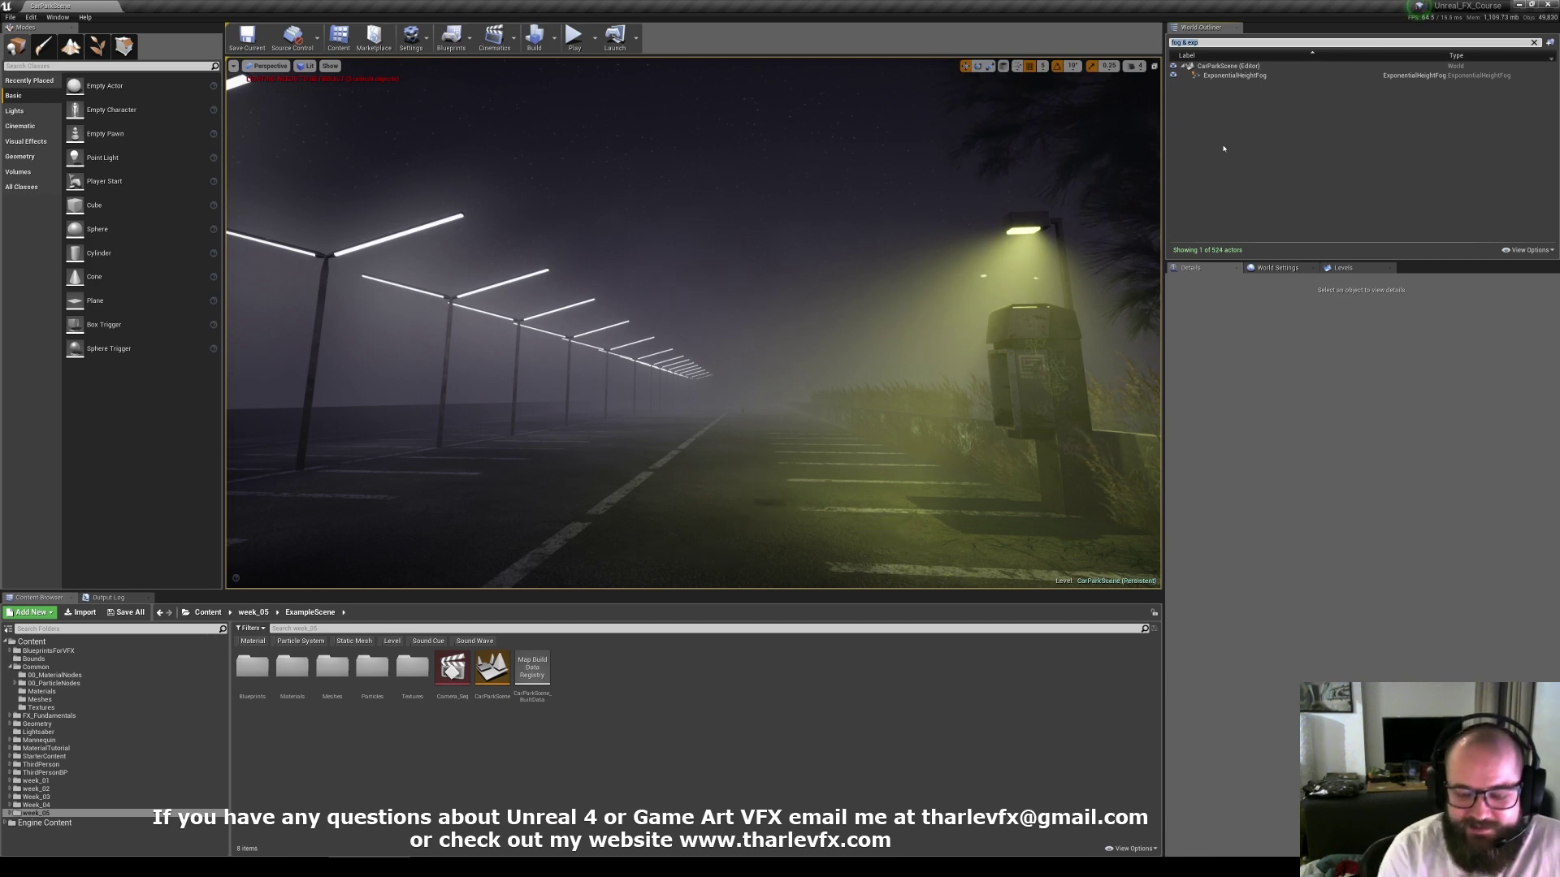
key(BackSpace)
right_drag(775, 404, 776, 403)
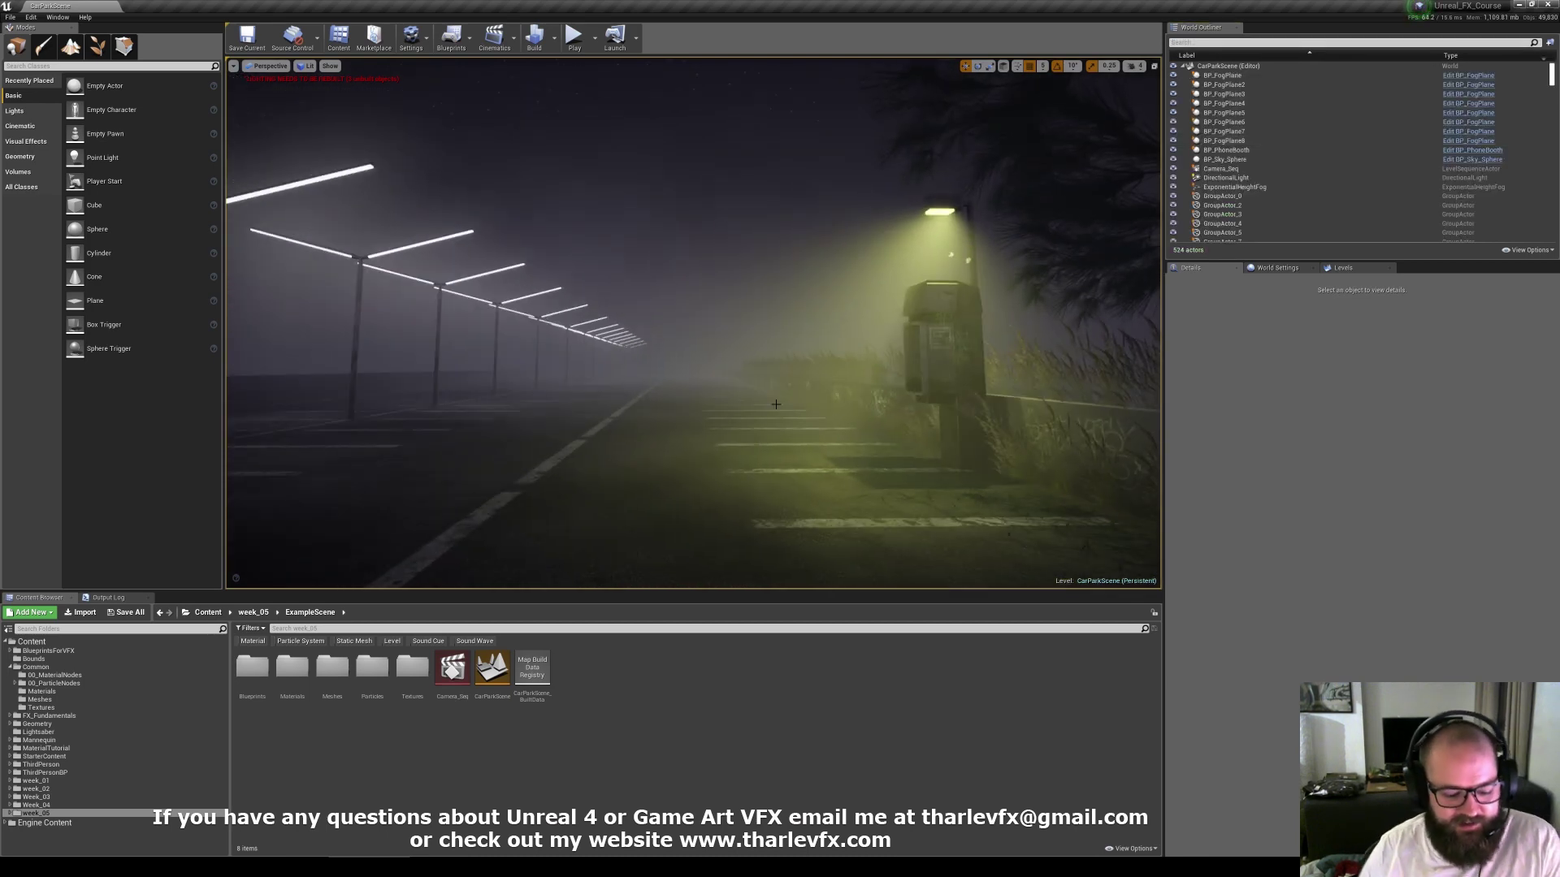
Step: Switch to the browser, read the Select All and Replace section of the tips page, and return to the Unreal editor
key(alt+Tab)
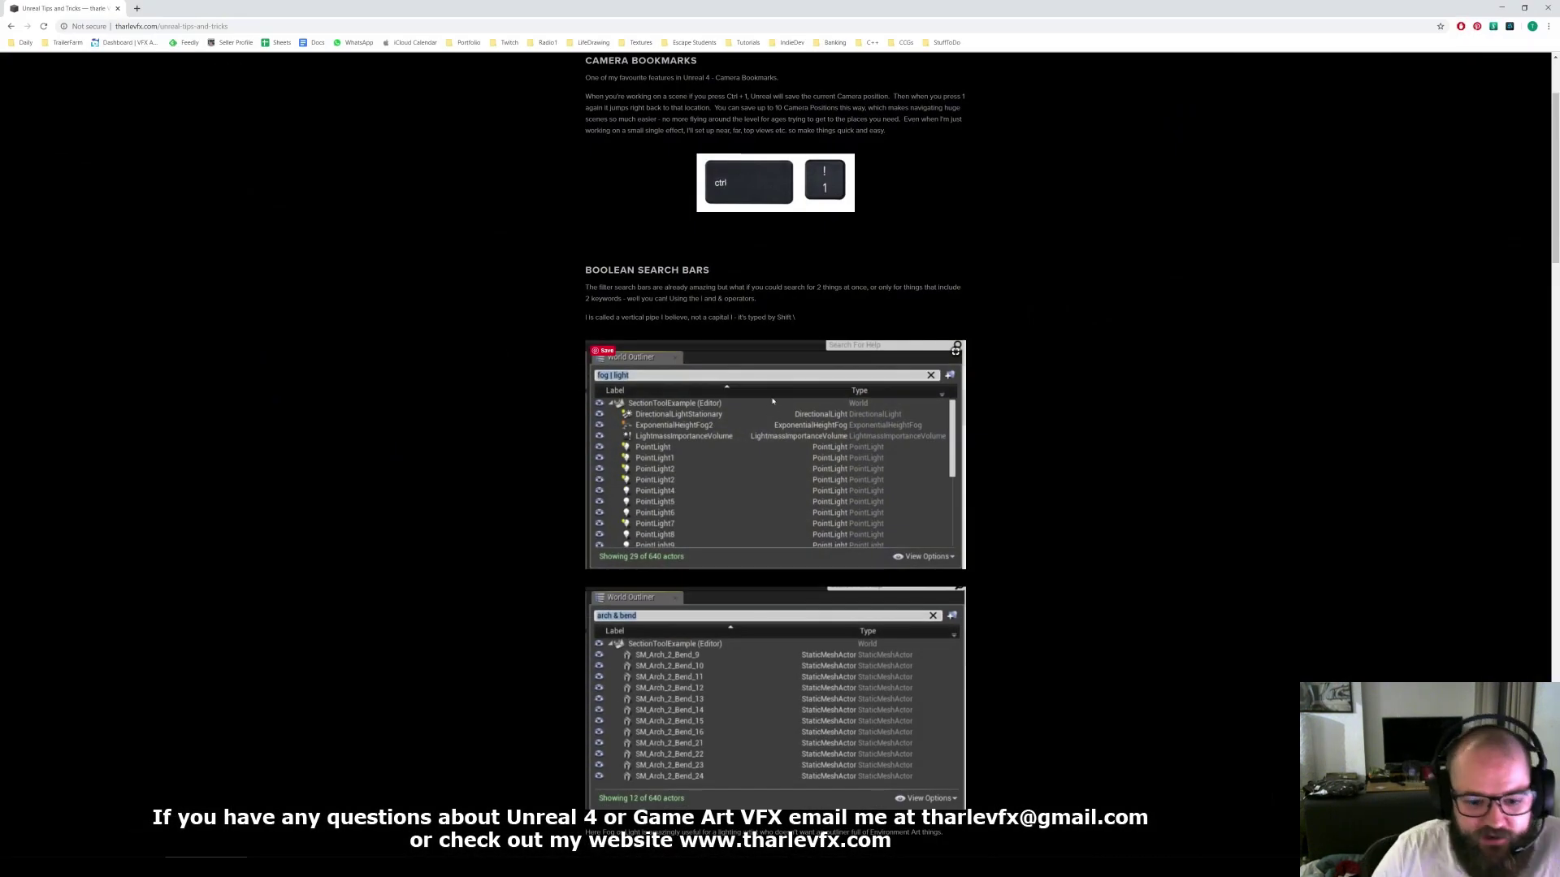
scroll(1107, 432, down, 3)
scroll(1107, 432, down, 2)
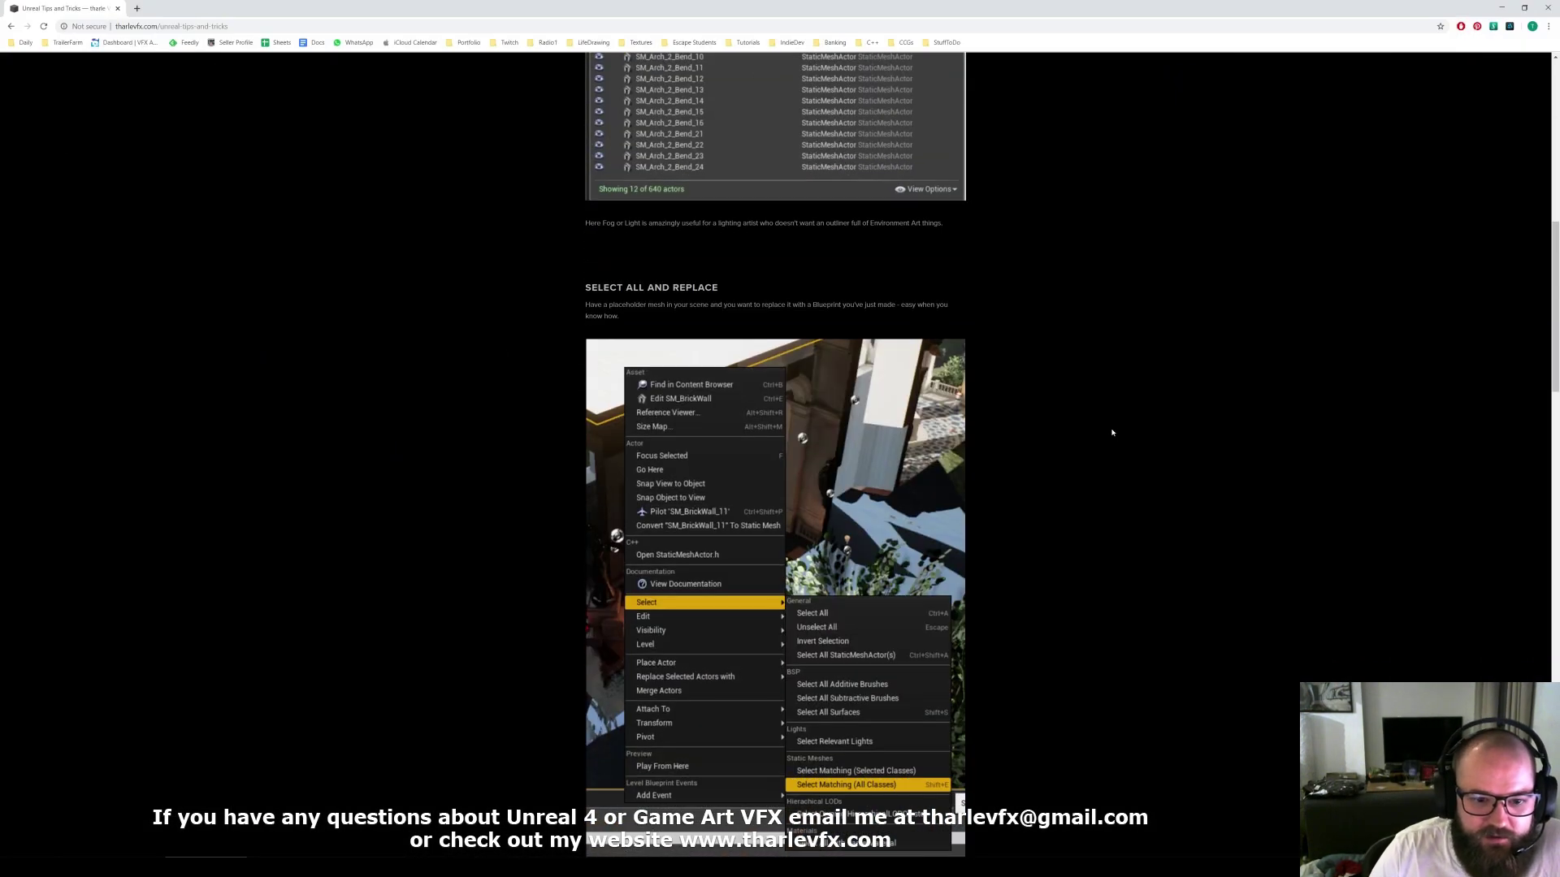
scroll(1117, 433, down, 1)
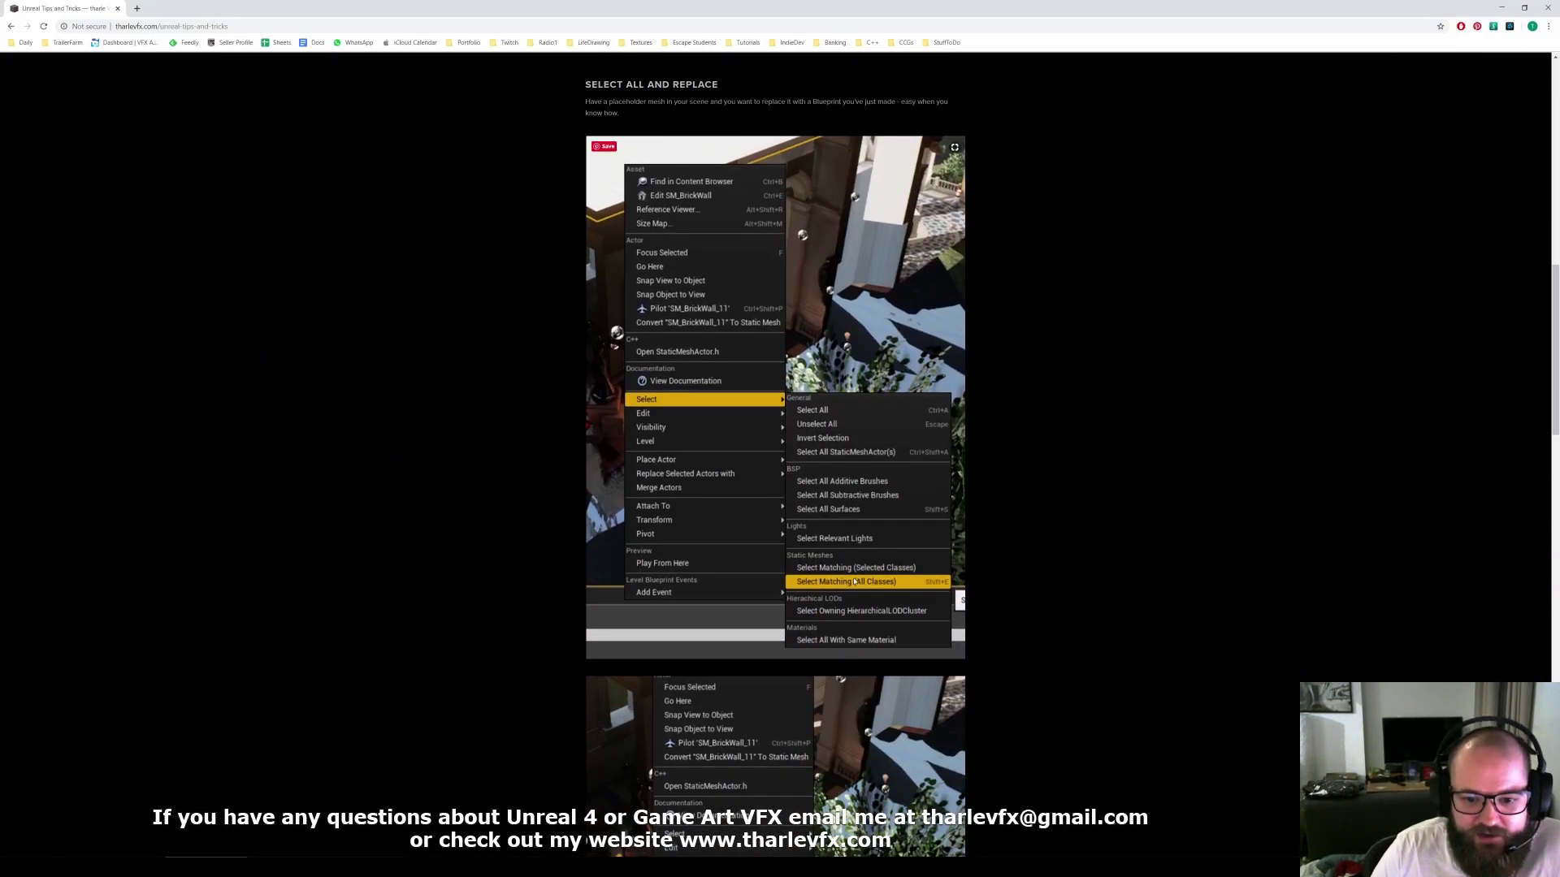
click(1502, 8)
Step: Select one painted parking line near the phone booth and extend the selection to all actors using the same static mesh
right_drag(799, 536, 1056, 532)
click(715, 415)
right_drag(715, 414, 520, 455)
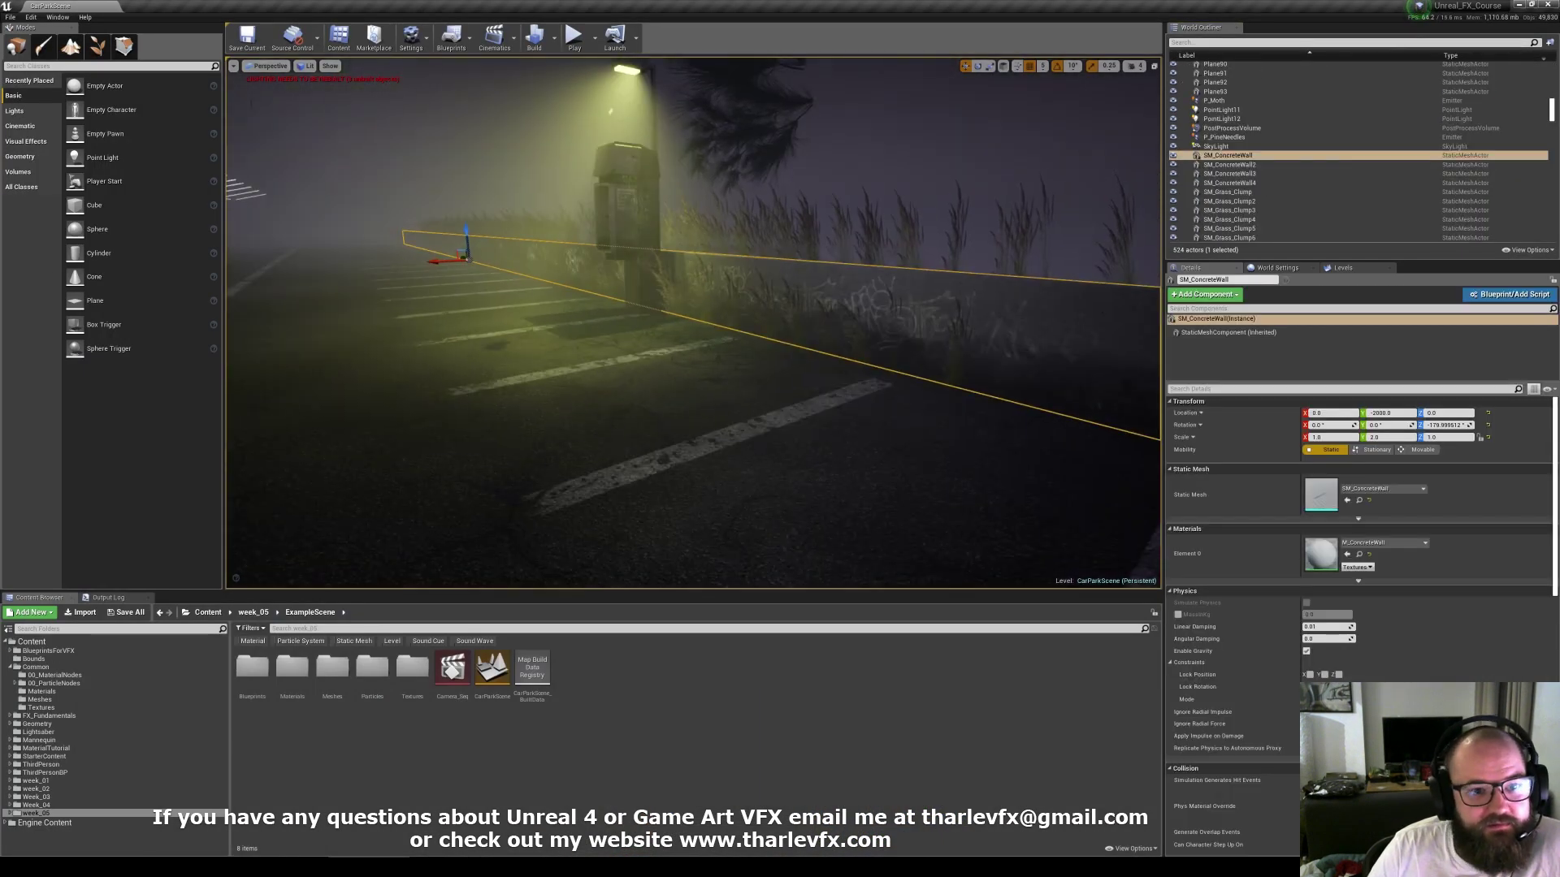
click(714, 443)
right_drag(714, 444, 800, 455)
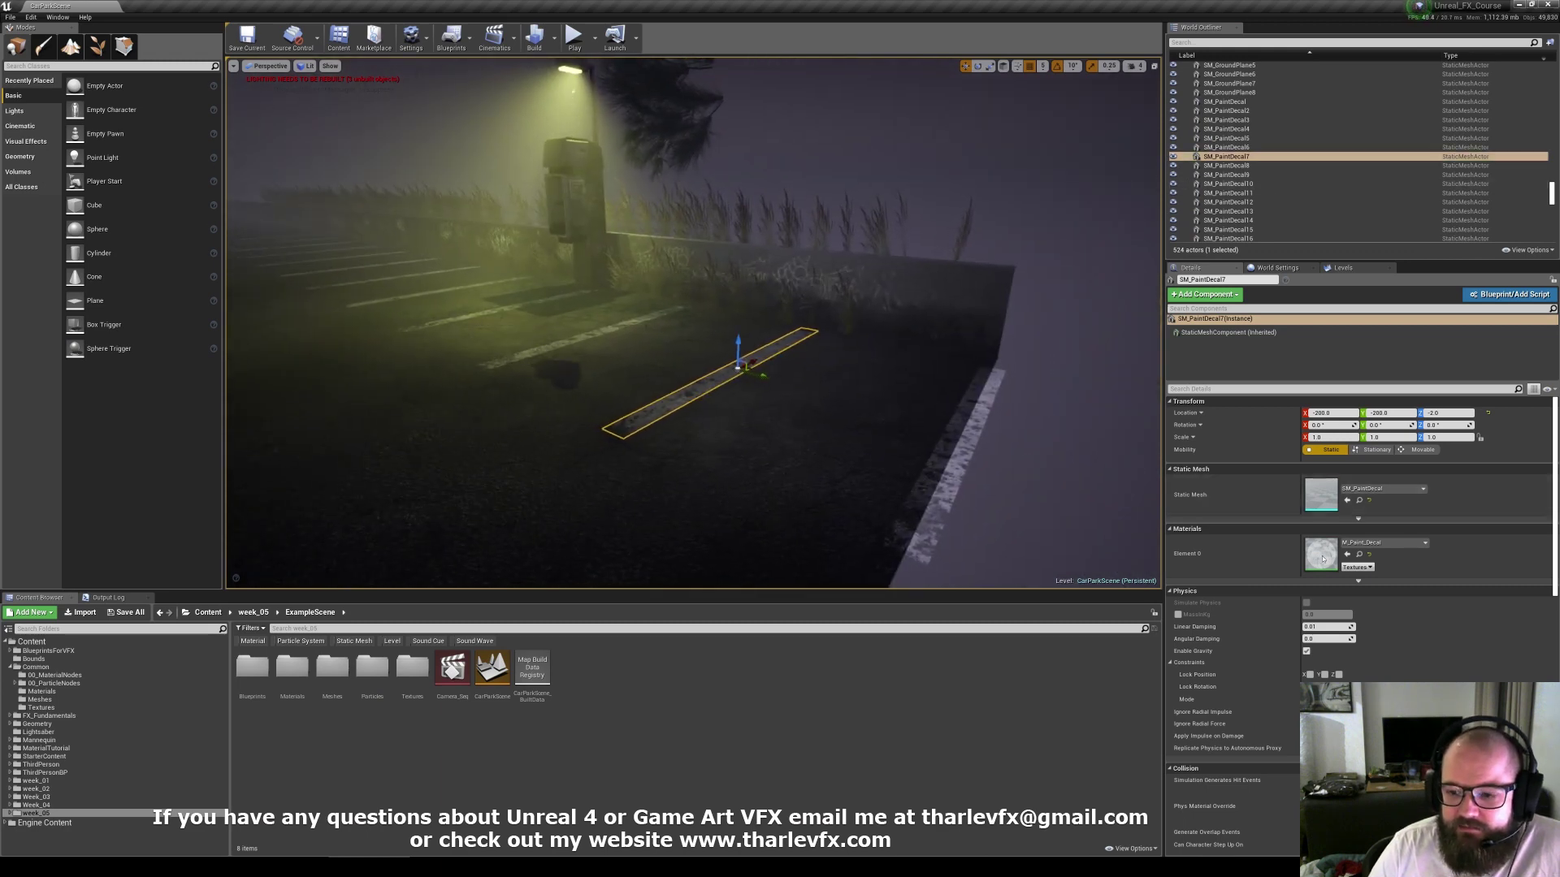
right_drag(786, 349, 691, 357)
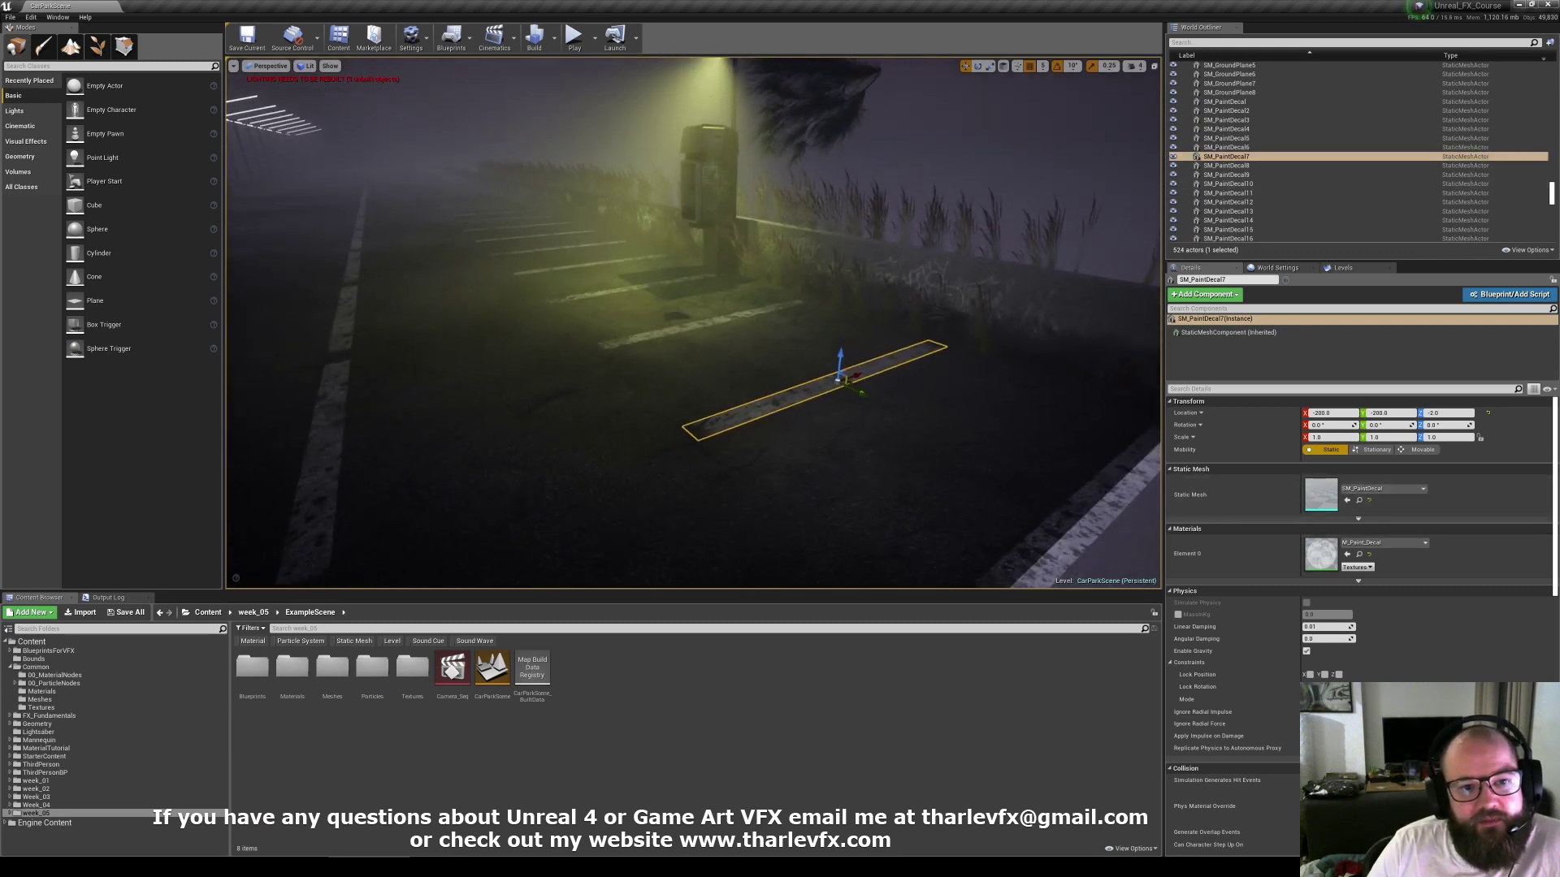
key(shift+e)
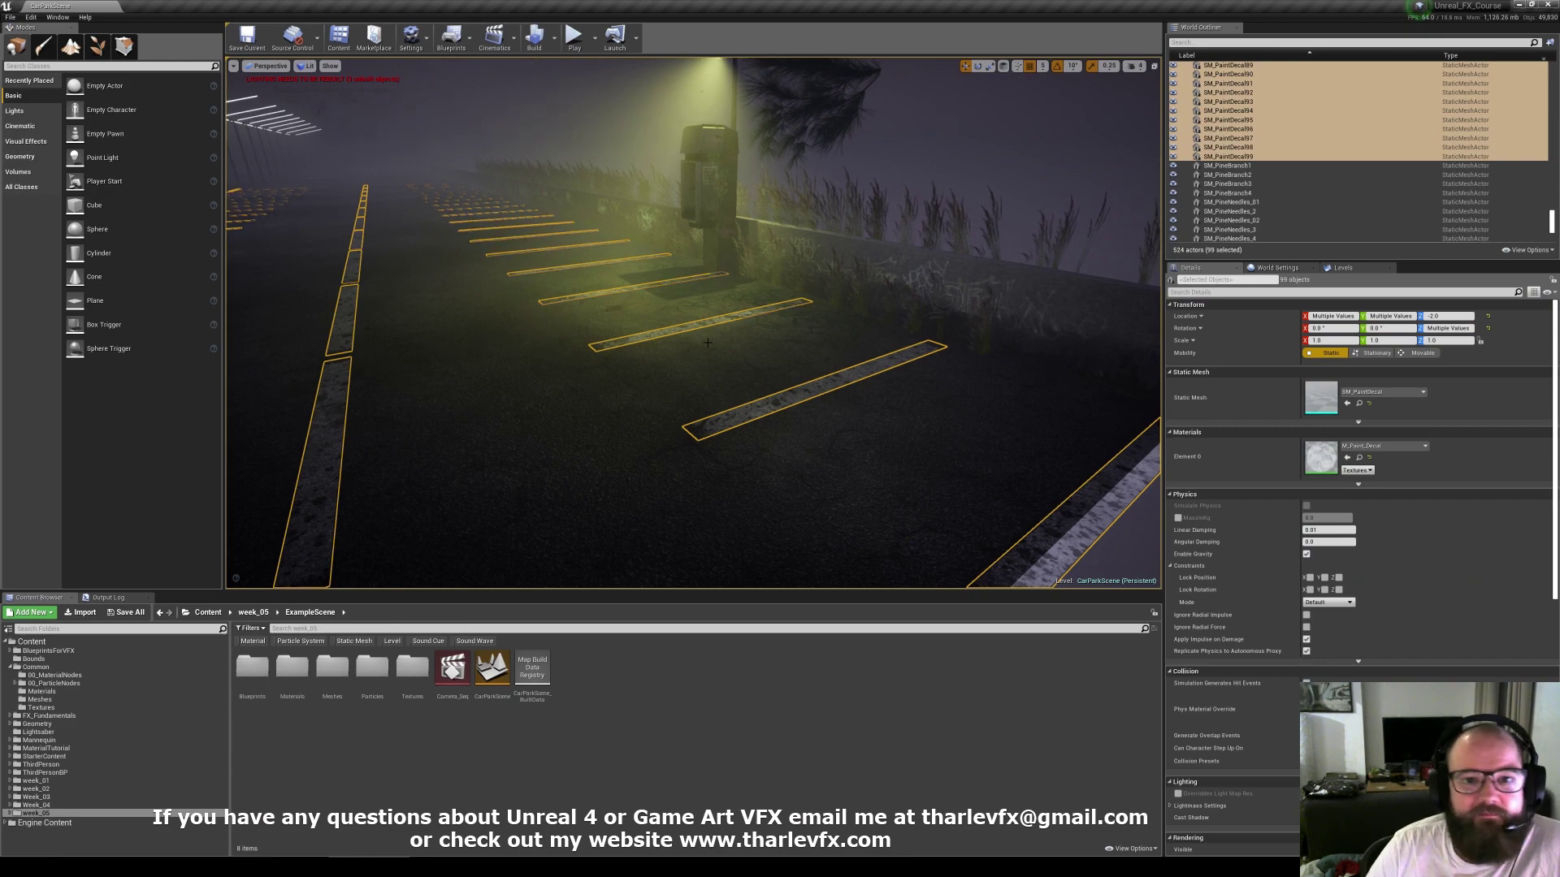
right_drag(853, 403, 853, 403)
right_drag(664, 294, 665, 294)
right_drag(796, 420, 795, 420)
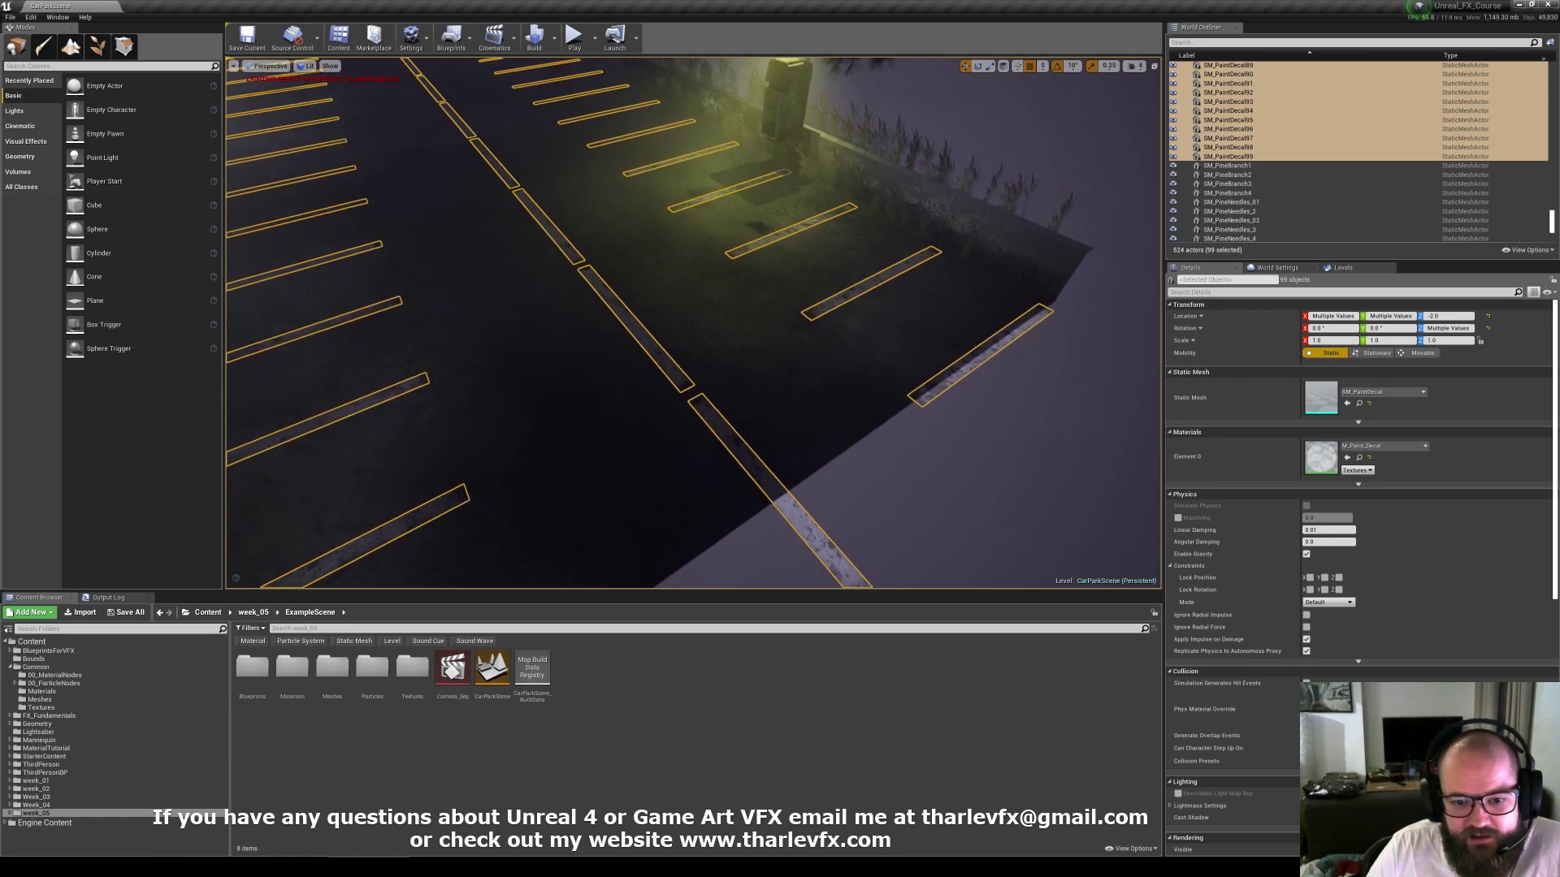
Step: Examine the Select Matching options for the selected parking lines, dismiss them, and drop the line selection
right_click(816, 203)
mouse_move(891, 394)
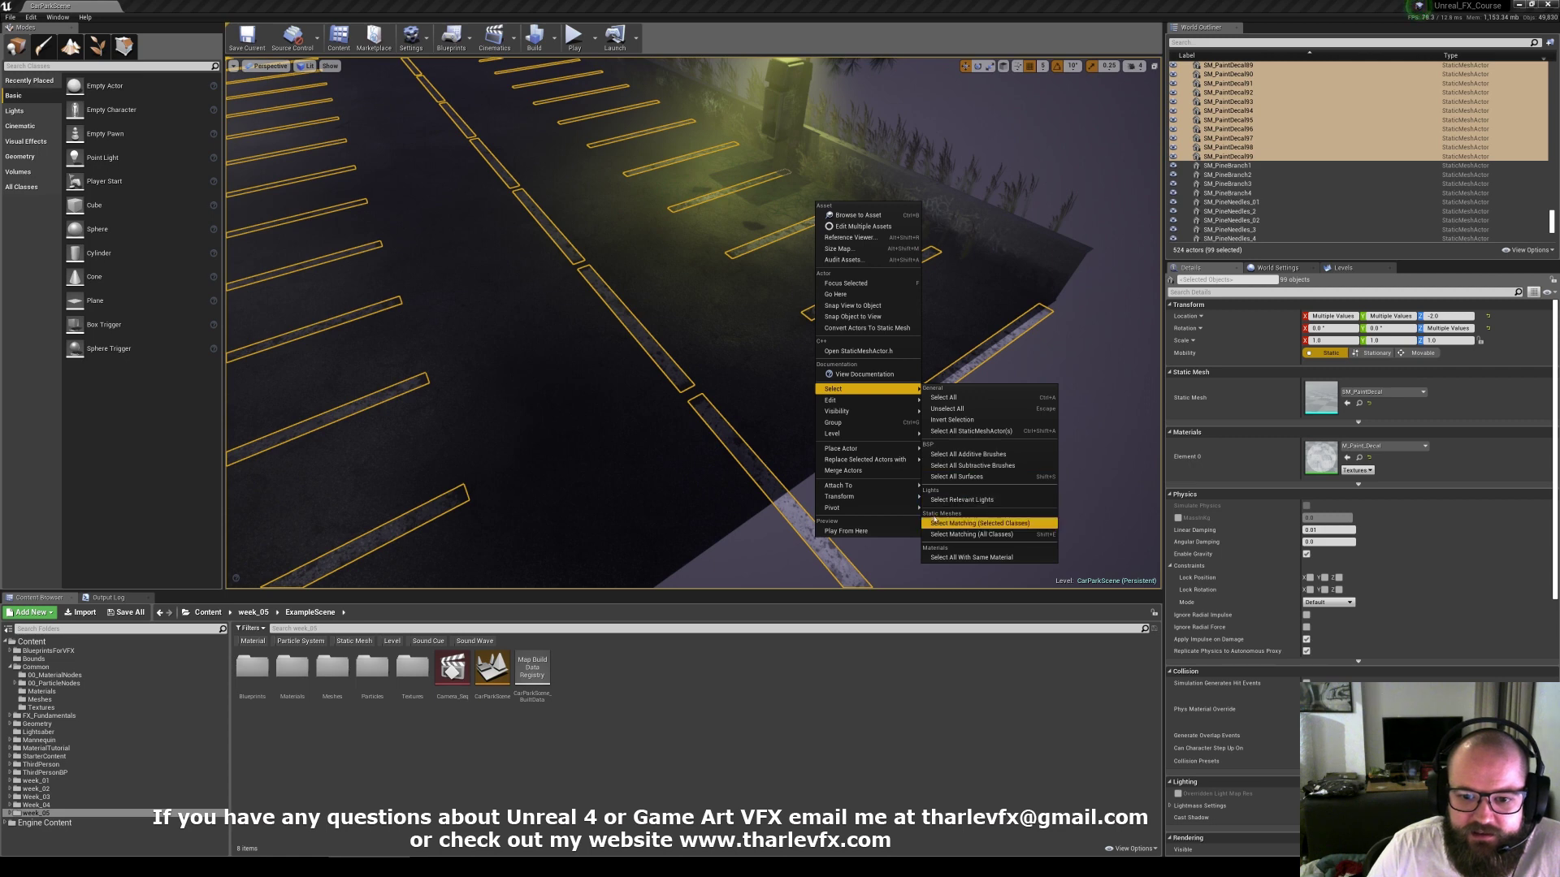
click(1072, 346)
click(699, 256)
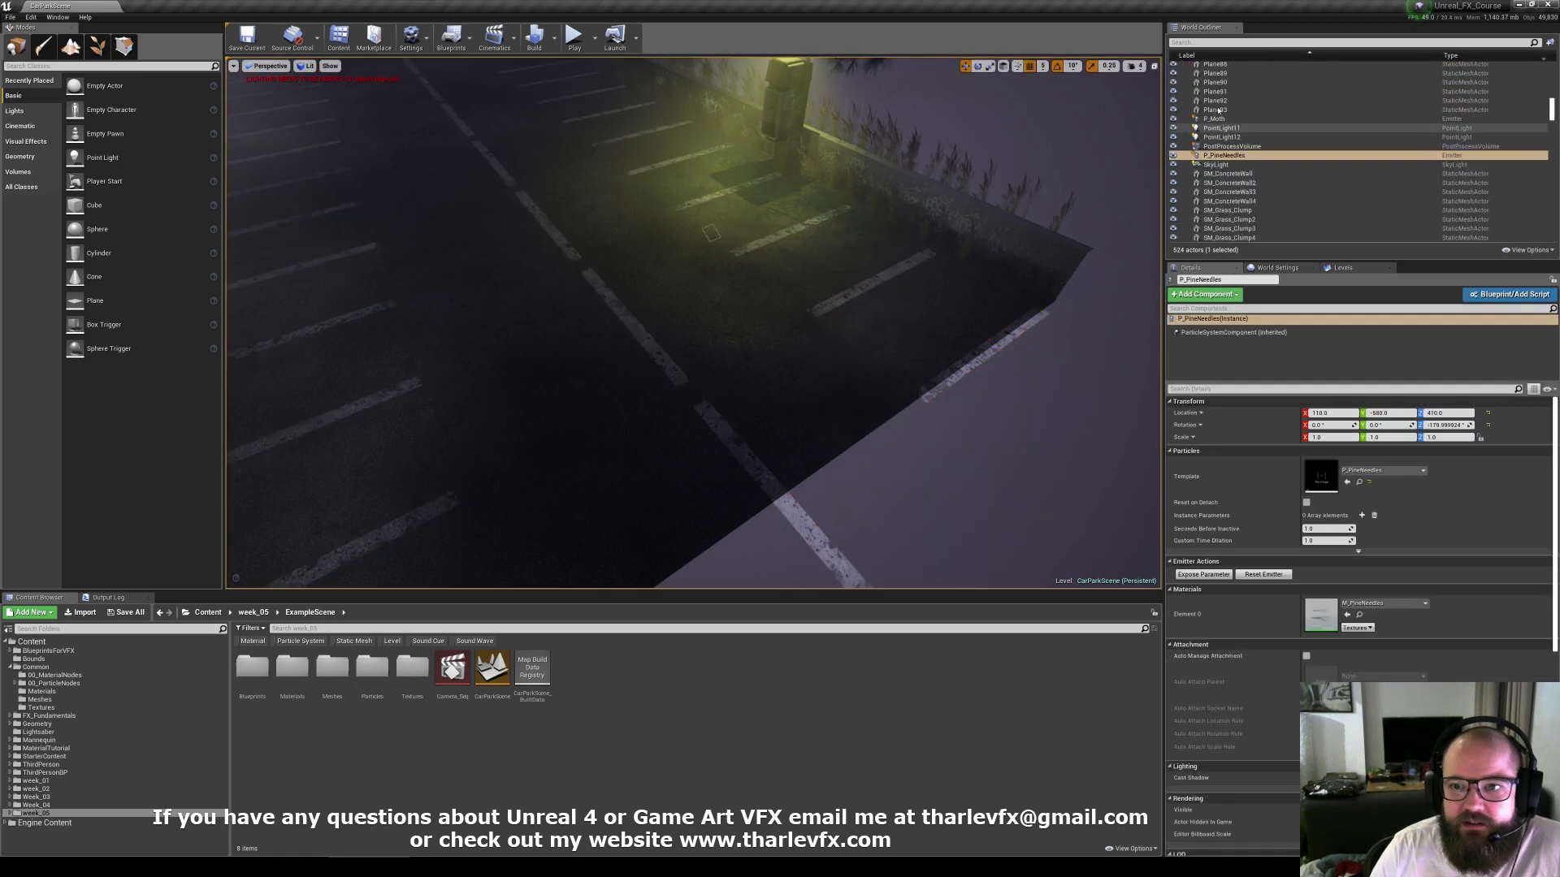
Step: Filter the World Outliner with "bp_" and select the phone booth Blueprint actor
scroll(1229, 172, up, 9)
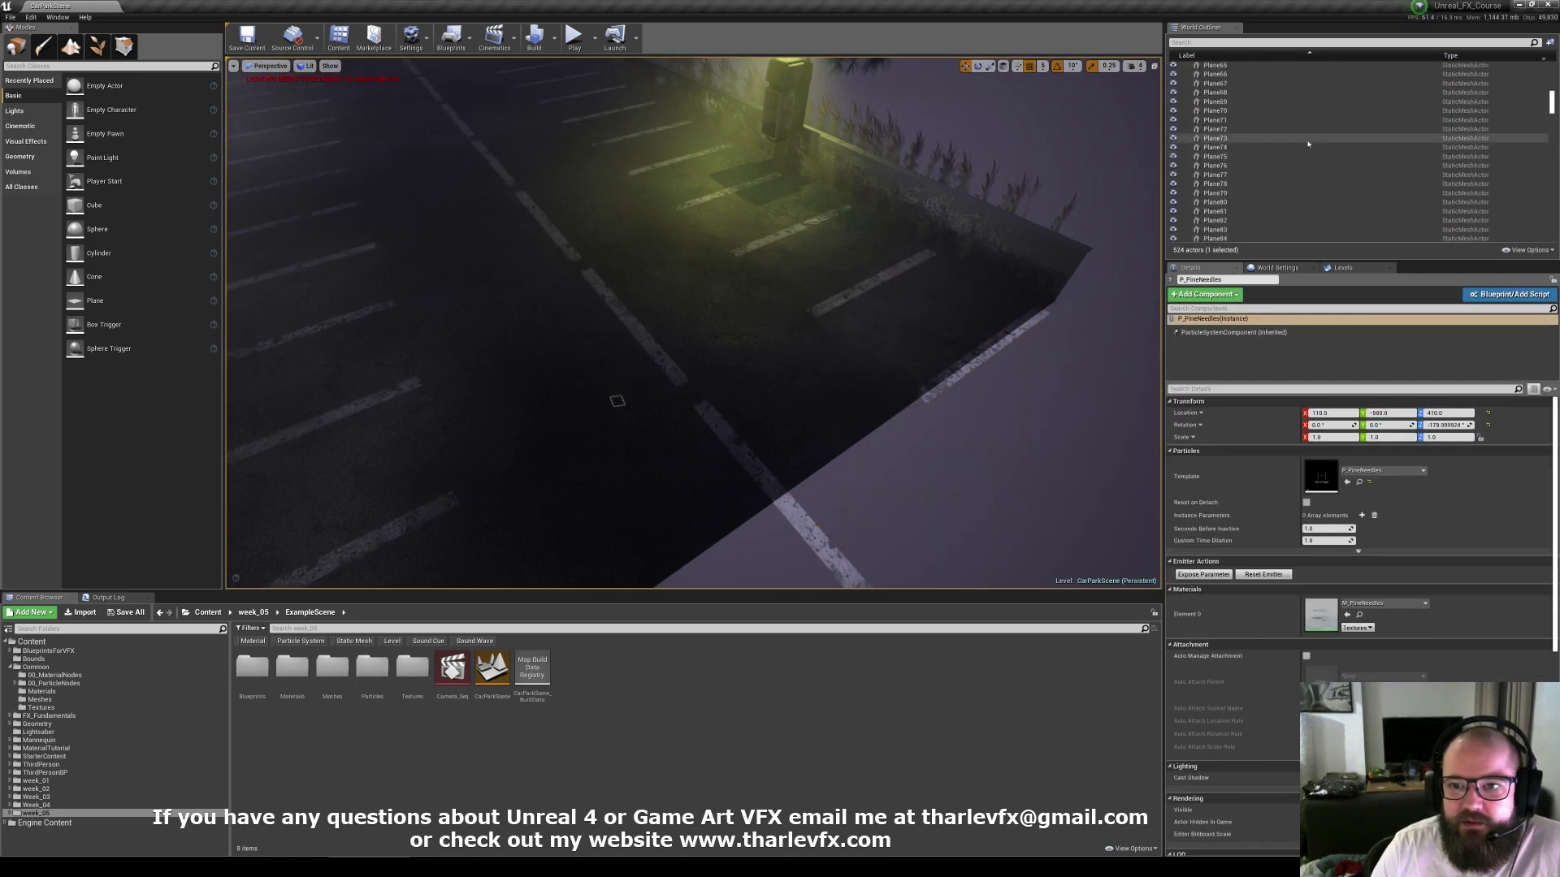
click(1240, 43)
text(bp_)
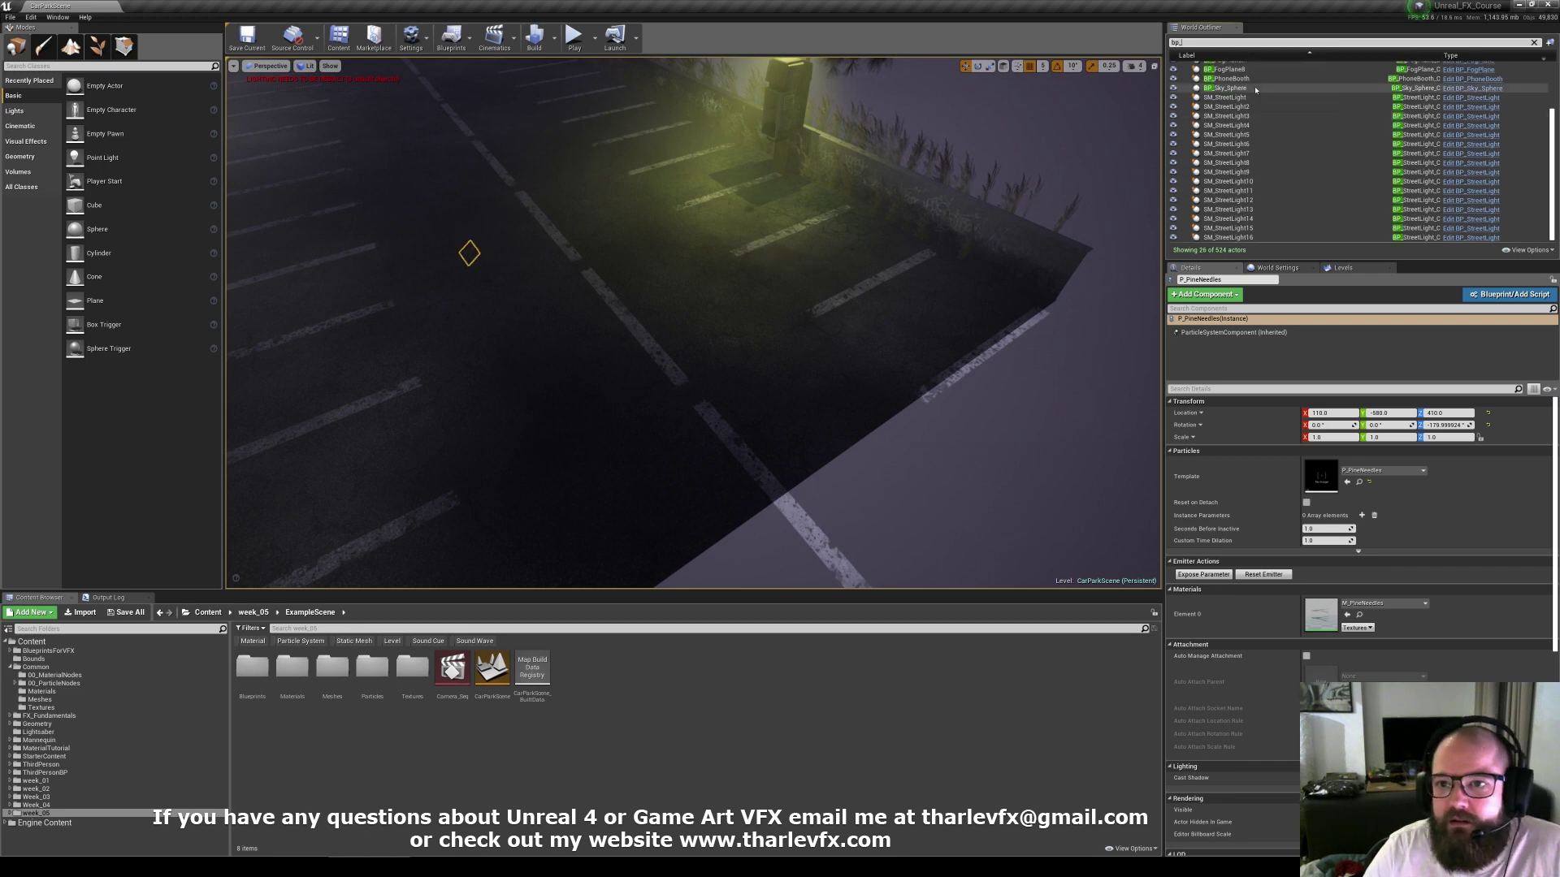
click(1227, 79)
Step: Duplicate the phone booth twice to form a row across the car park, and deselect everything
right_drag(805, 295, 800, 256)
key(w)
alt+drag(814, 358, 513, 429)
key(Escape)
right_drag(616, 463, 570, 444)
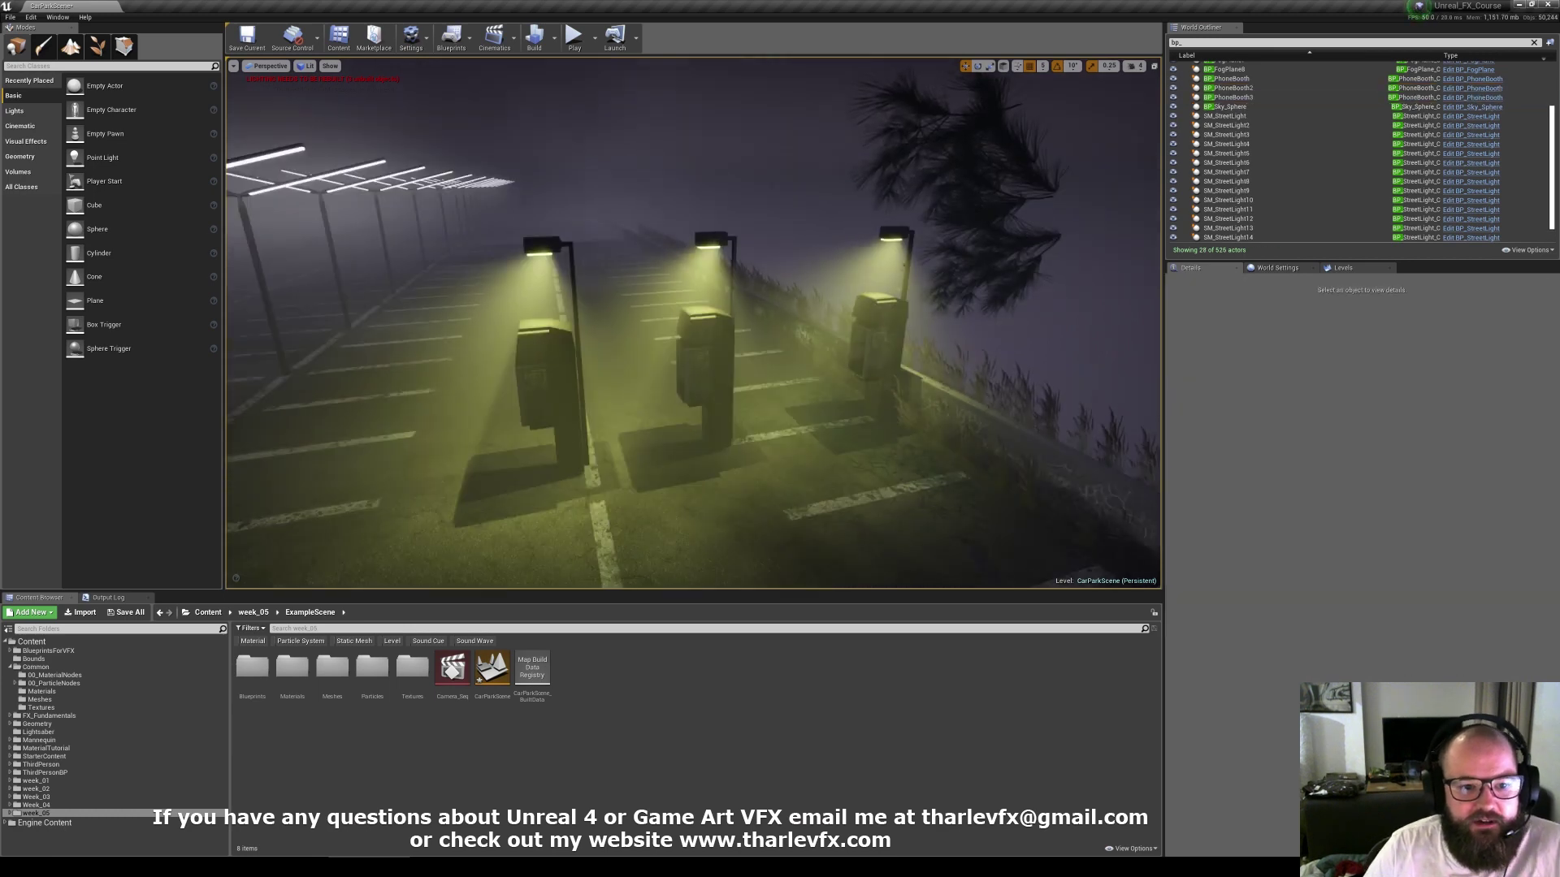
Step: Select all actors of the BP_PhoneBooth class, starting from the booth copy farthest from the wall
click(574, 346)
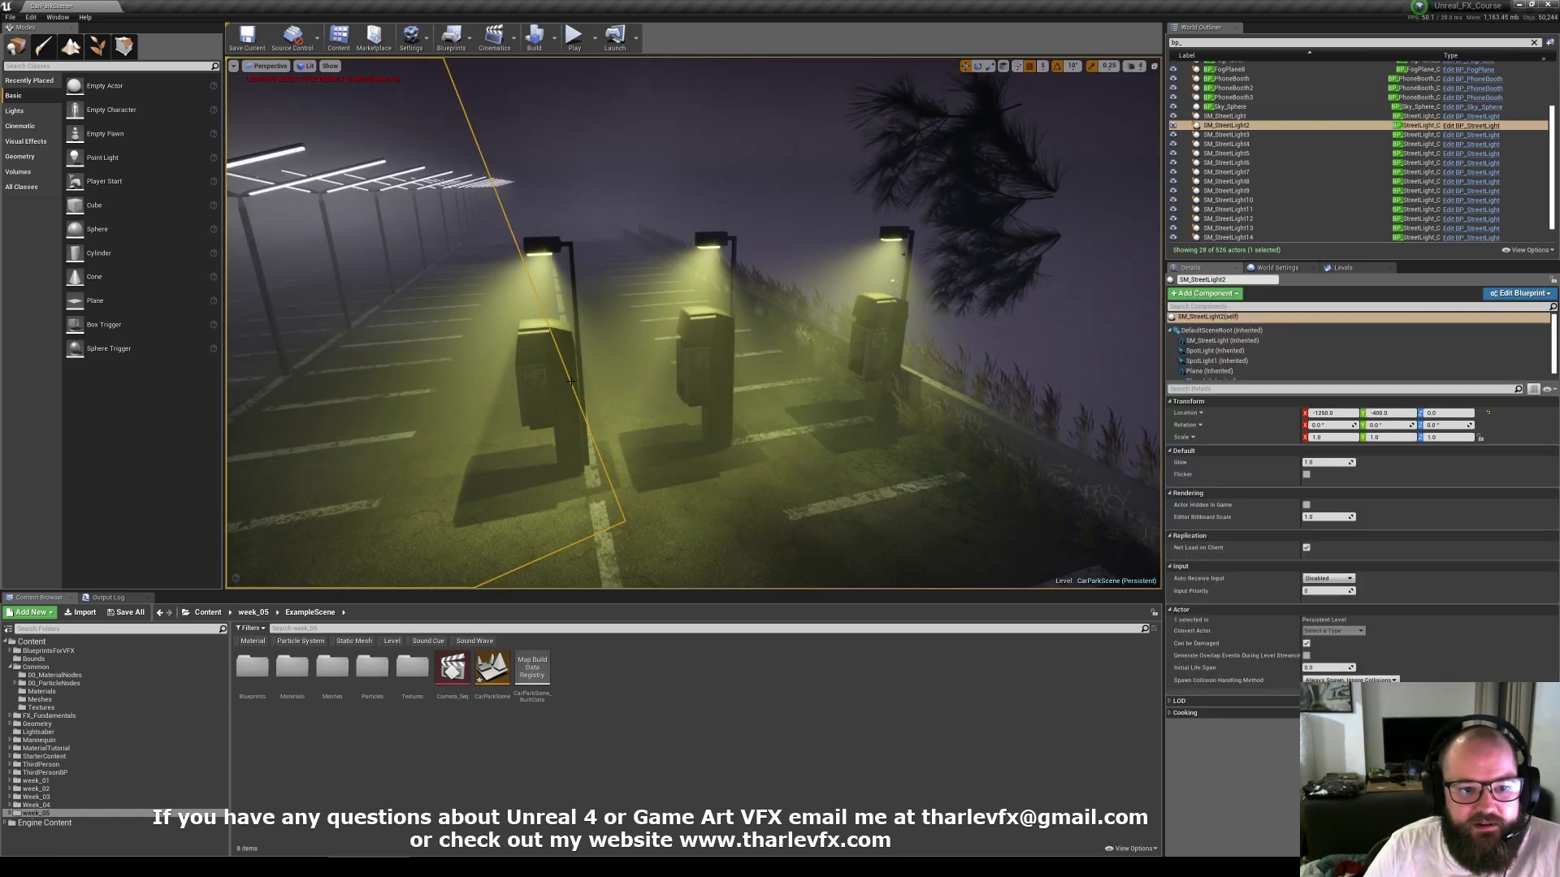
right_click(560, 340)
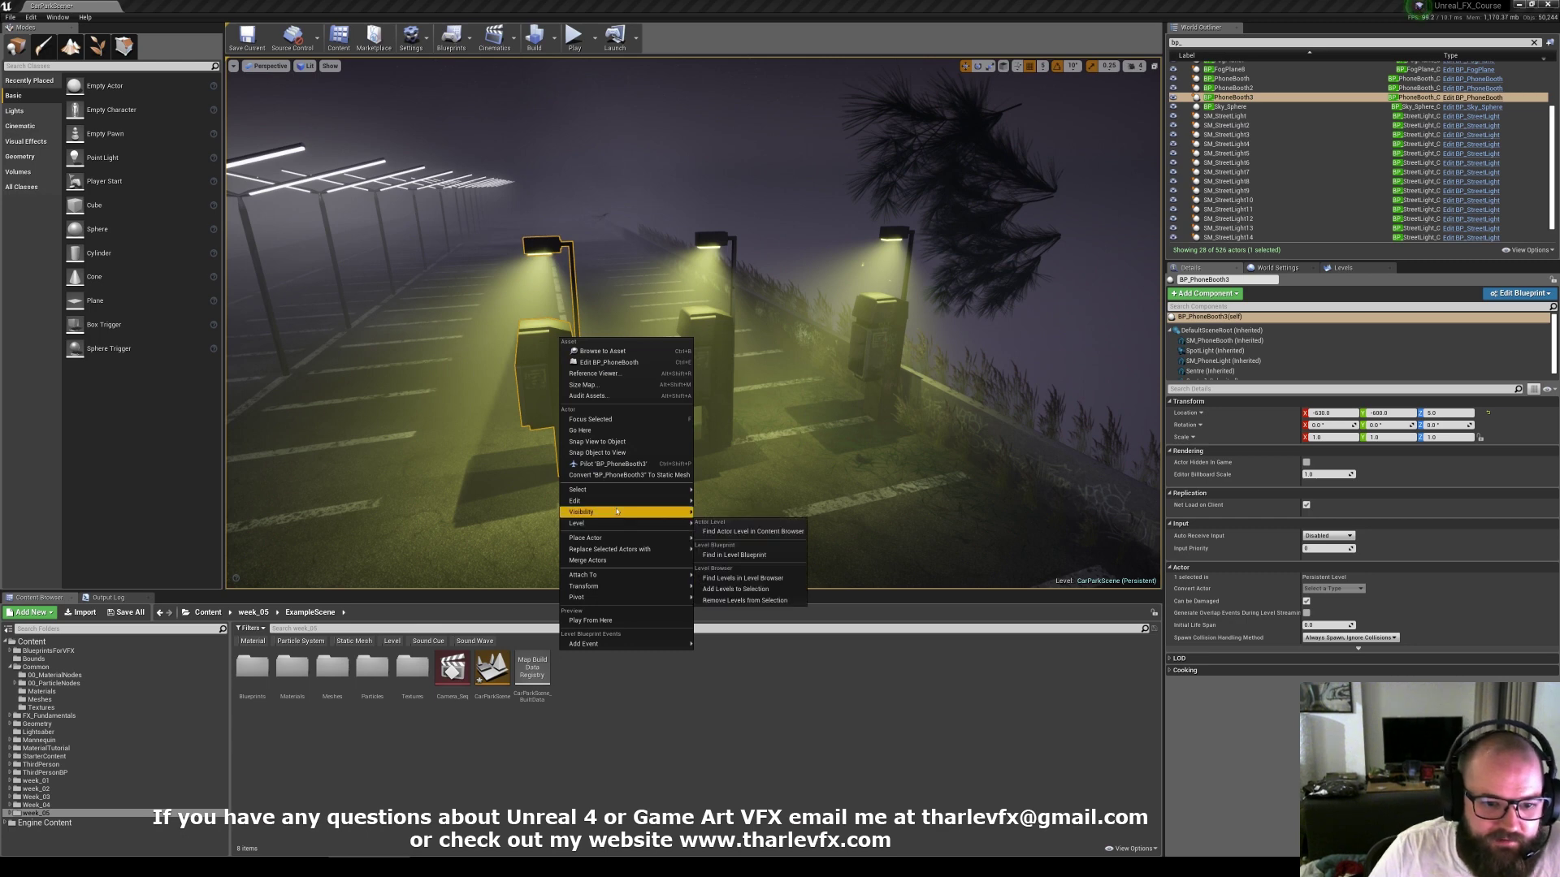
mouse_move(666, 490)
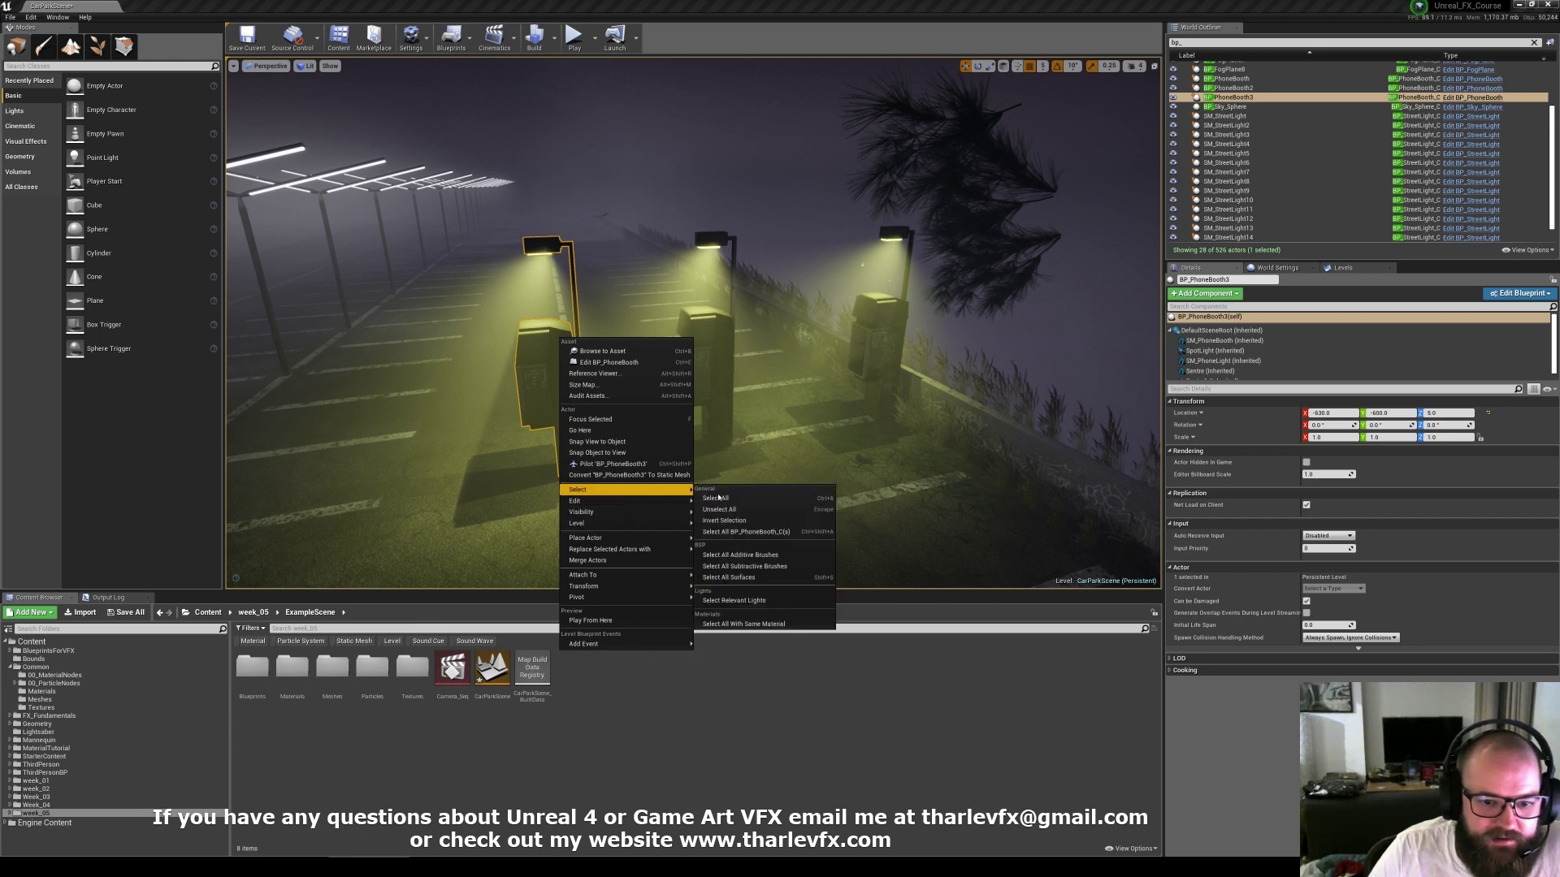
click(755, 533)
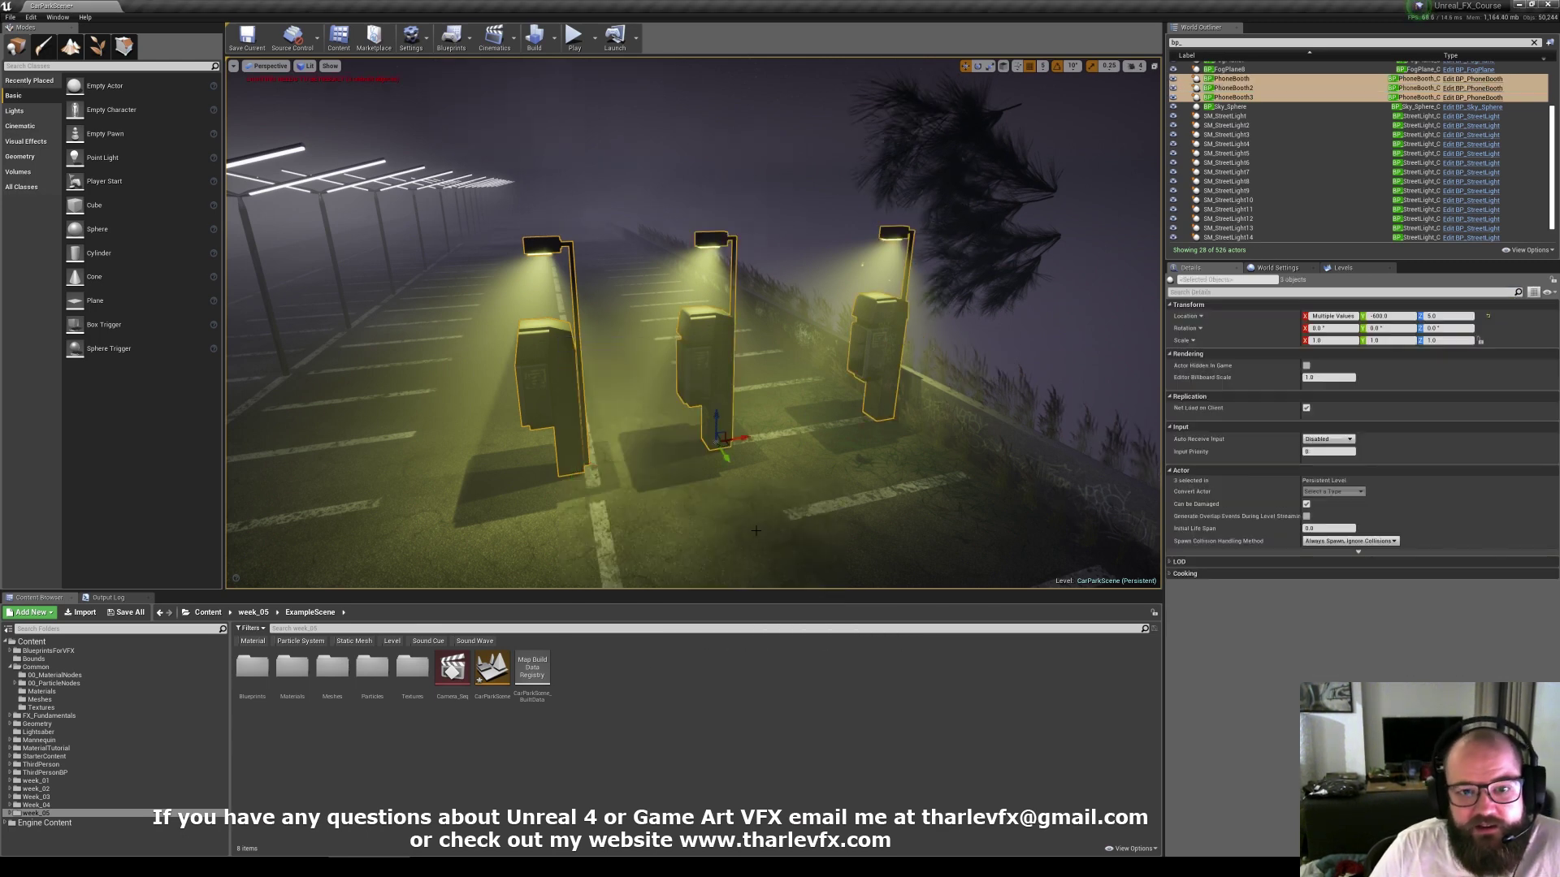
key(a)
right_drag(703, 243, 703, 243)
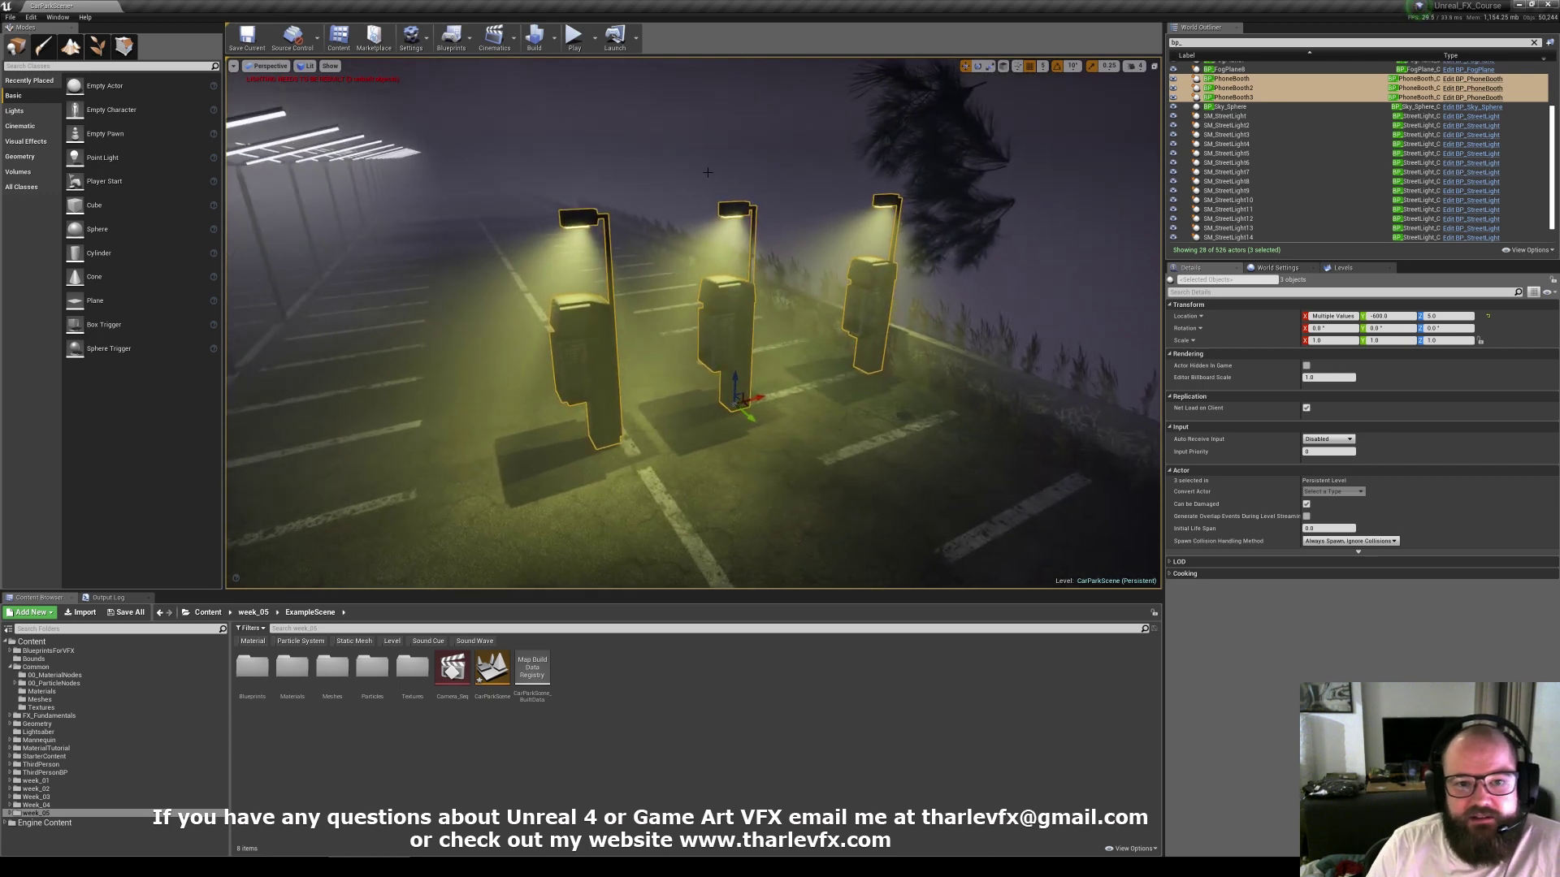
Step: Add the phone booths to a selection one at a time, and clear the selection
key(Escape)
click(652, 319)
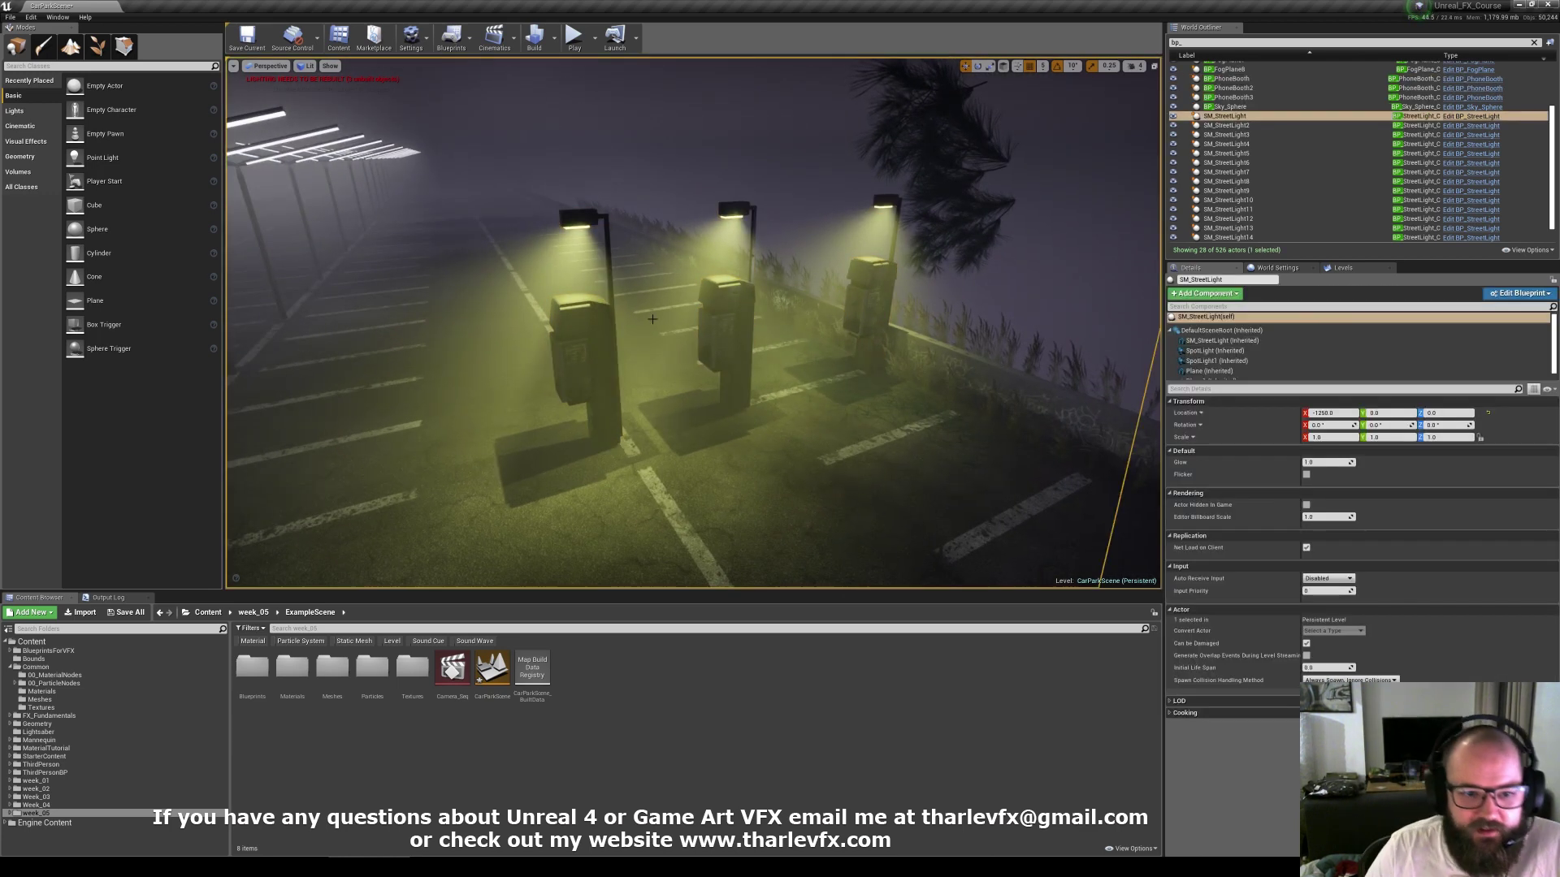
key(d)
right_drag(584, 315, 554, 313)
click(646, 322)
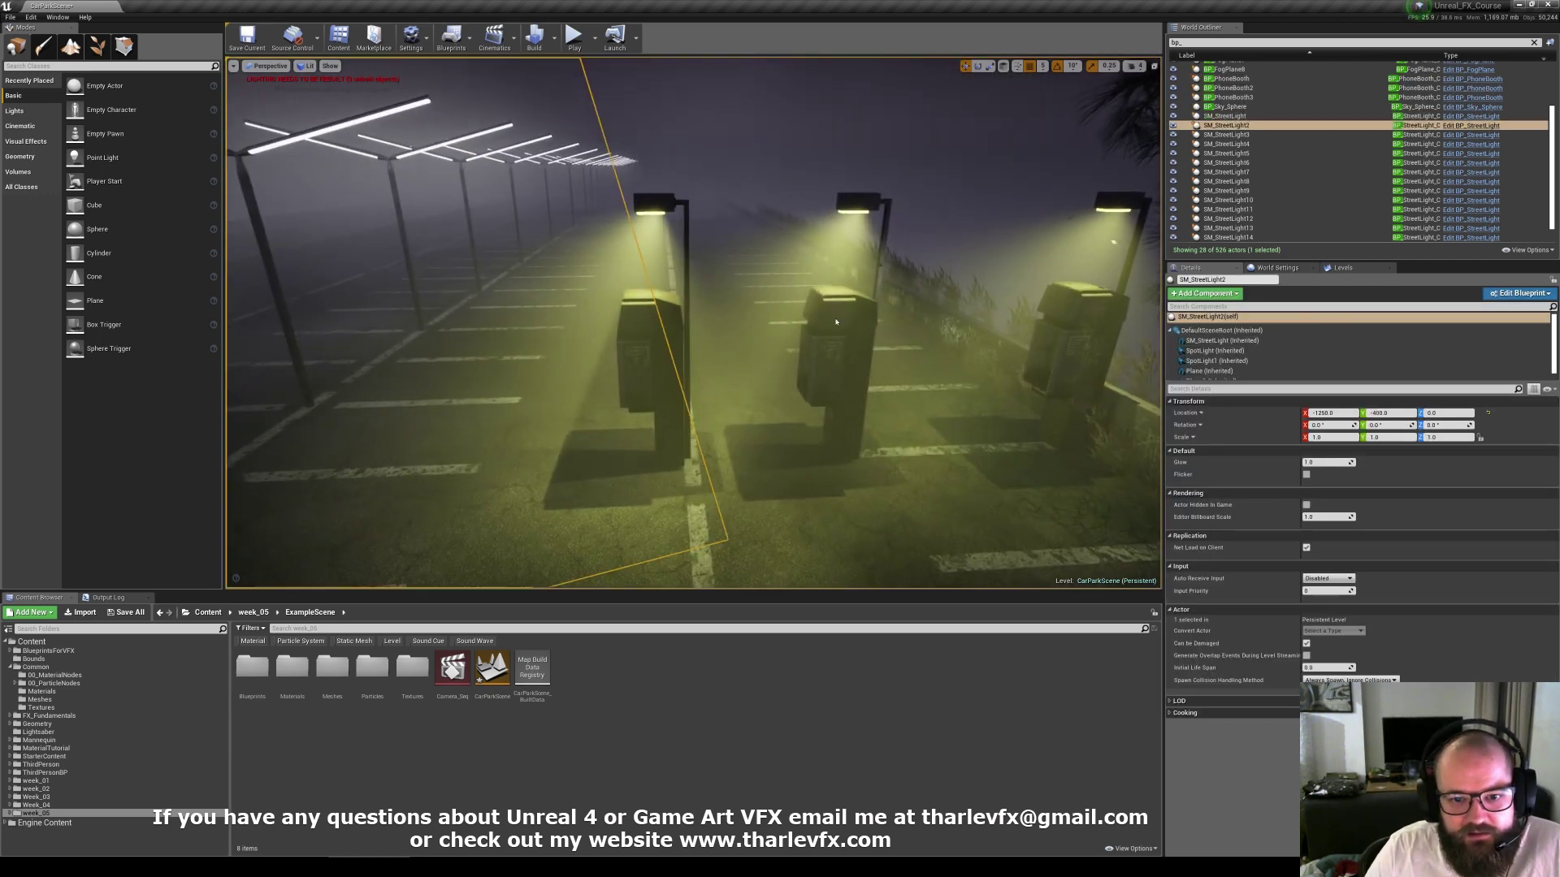
ctrl+click(836, 320)
ctrl+click(676, 317)
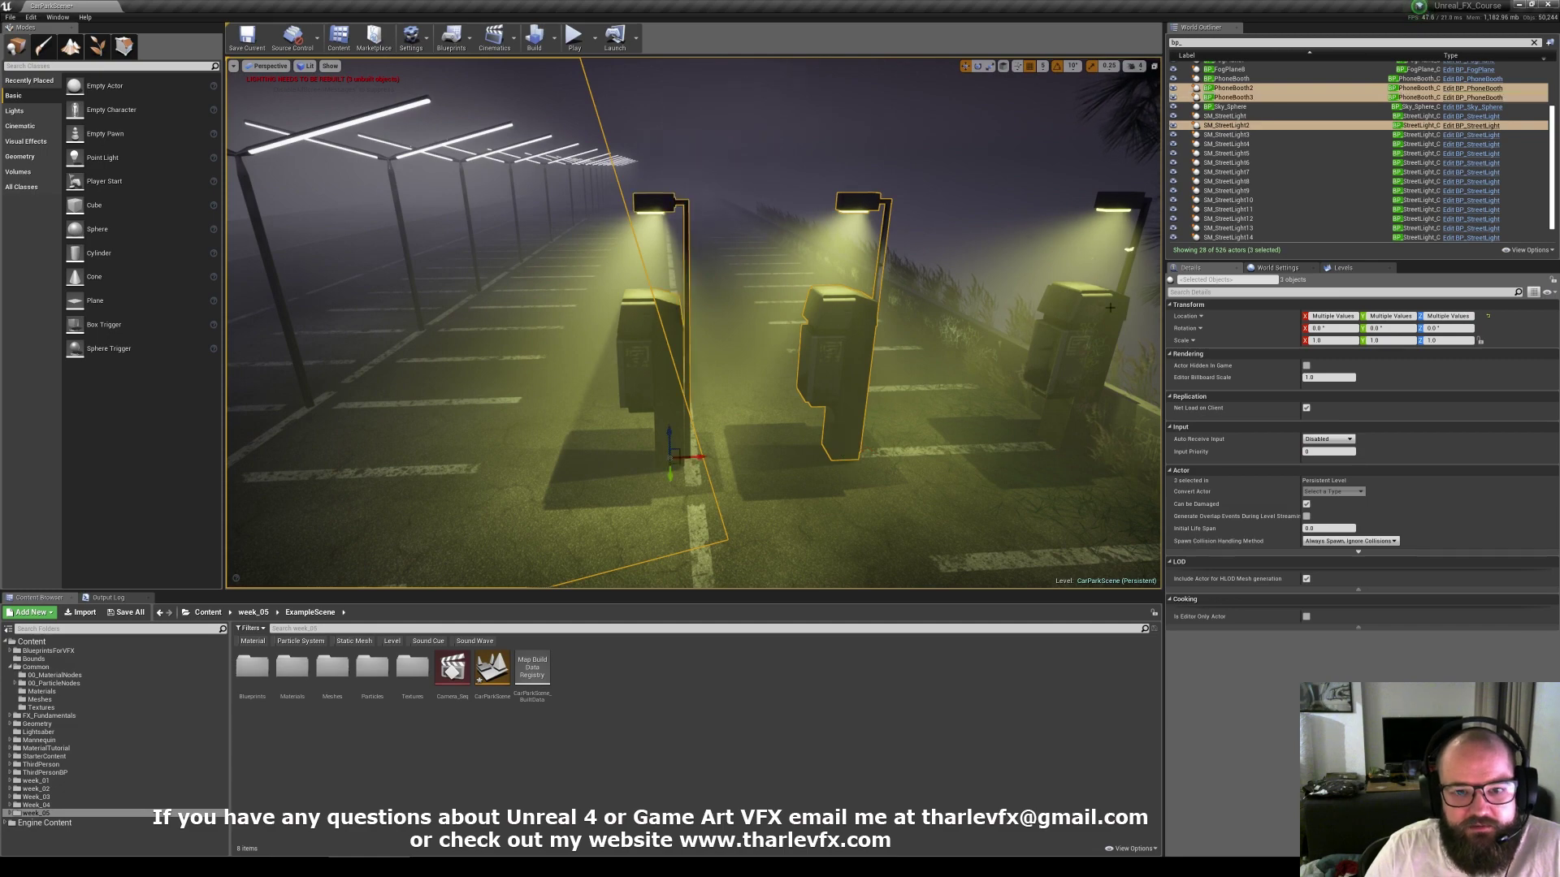
ctrl+click(1065, 295)
right_drag(1066, 295, 1103, 301)
key(Escape)
click(753, 285)
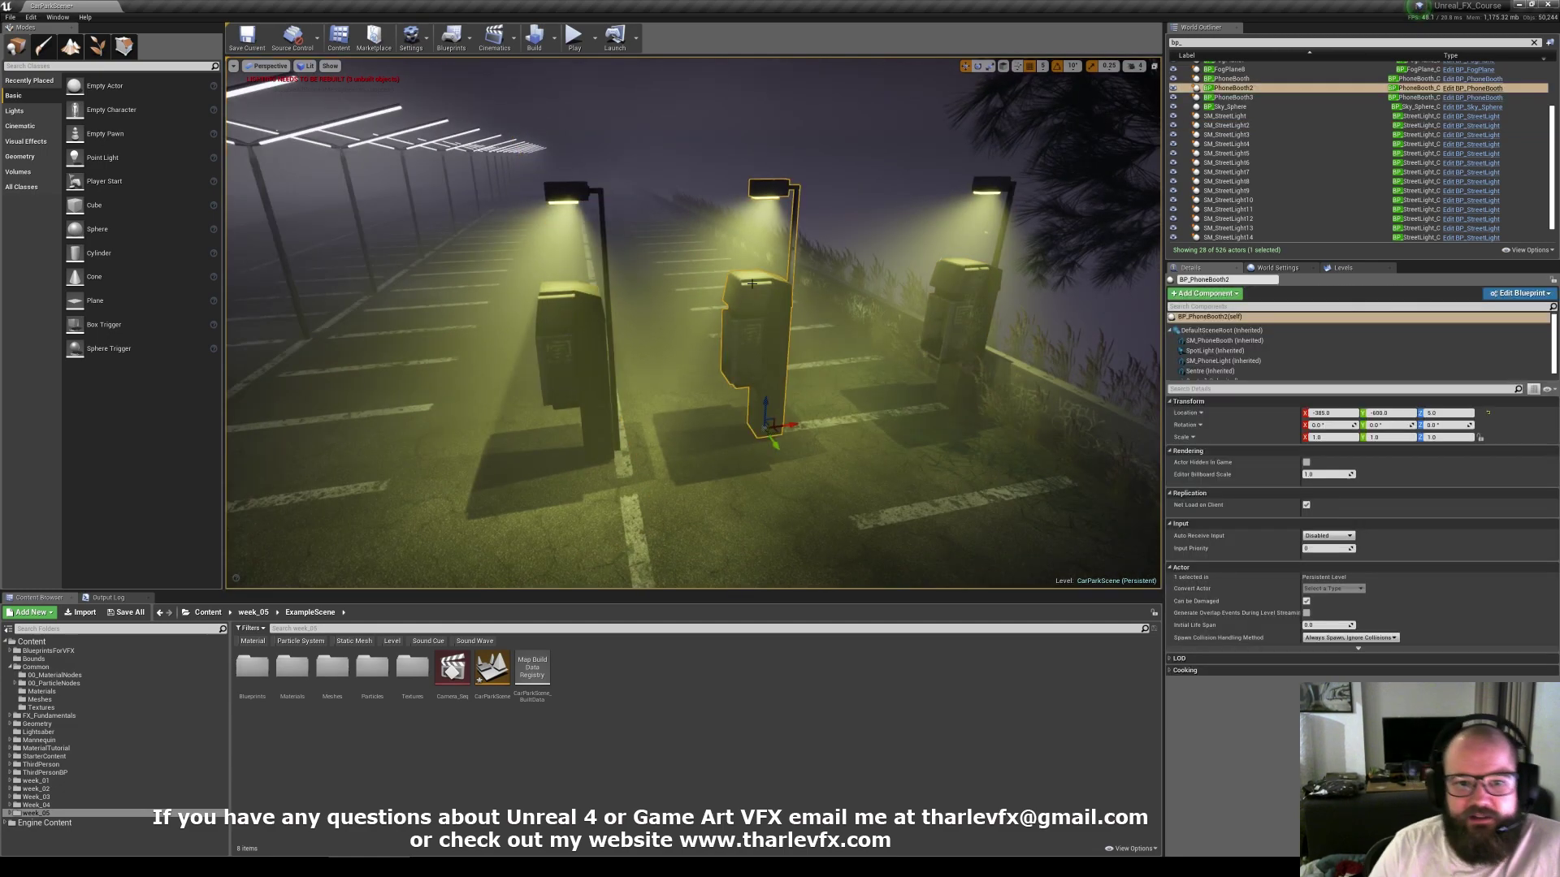
right_click(753, 284)
key(Escape)
key(Escape)
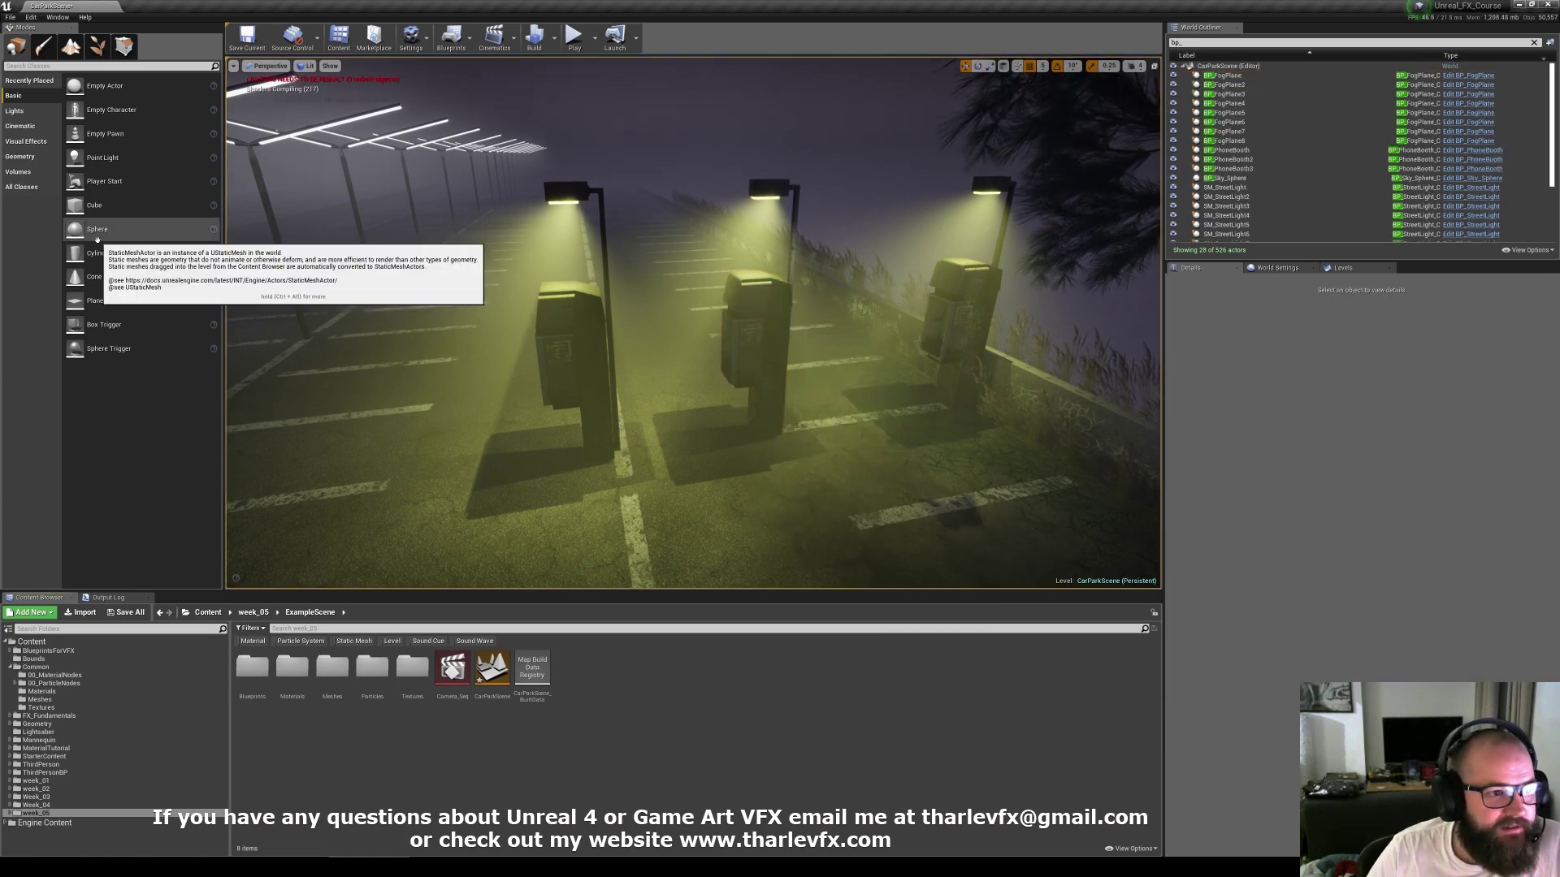
Step: Place a basic sphere on the car park beside the phone booths and duplicate it into a group of four
drag(97, 229, 381, 414)
key(f)
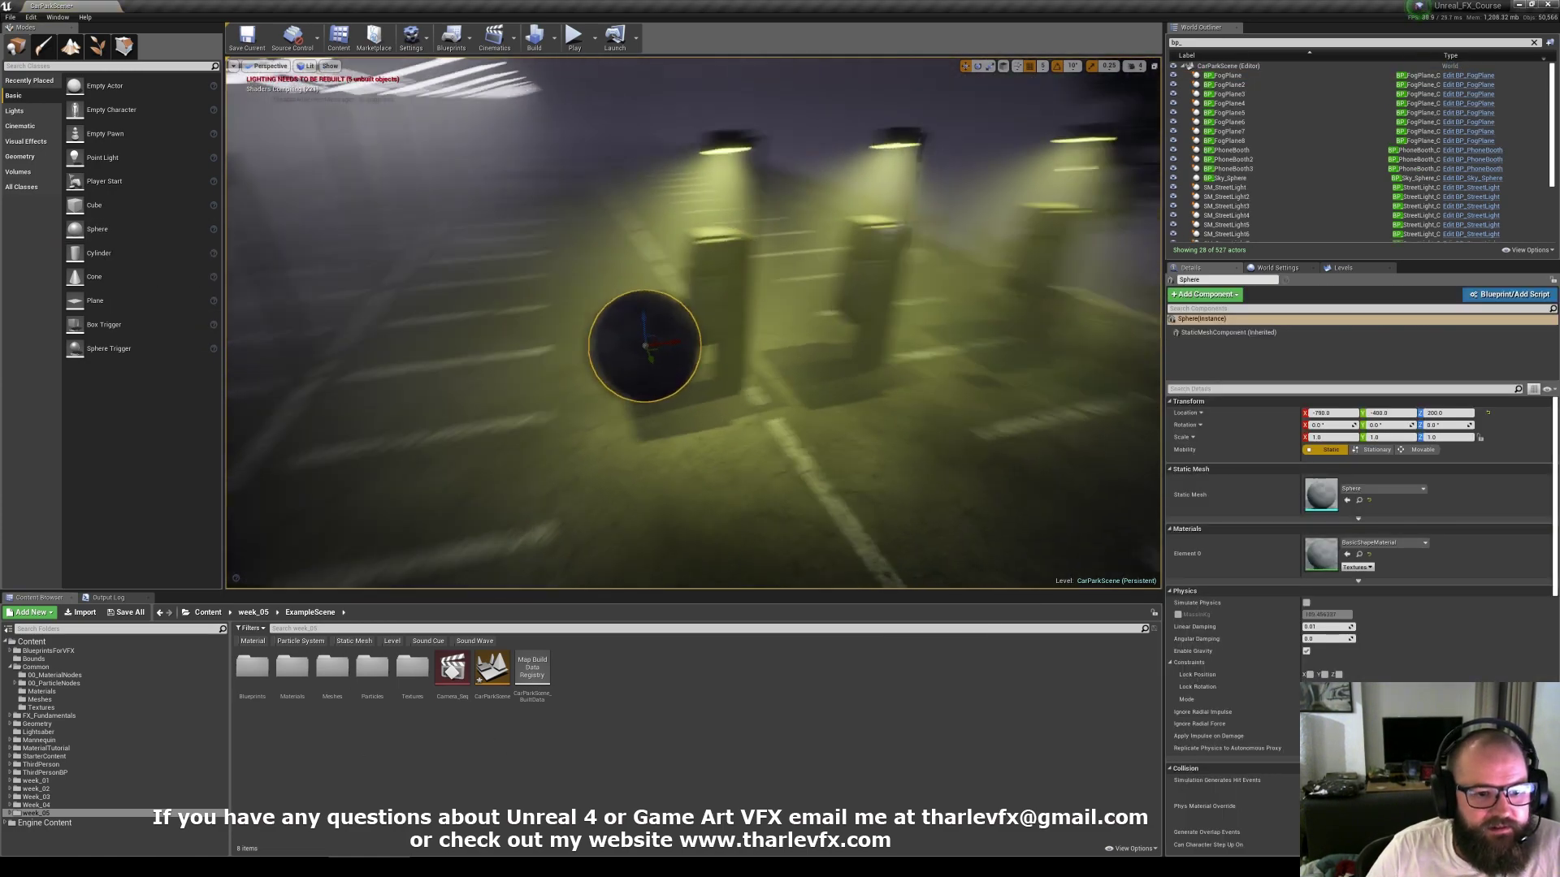
alt+drag(672, 346, 618, 234)
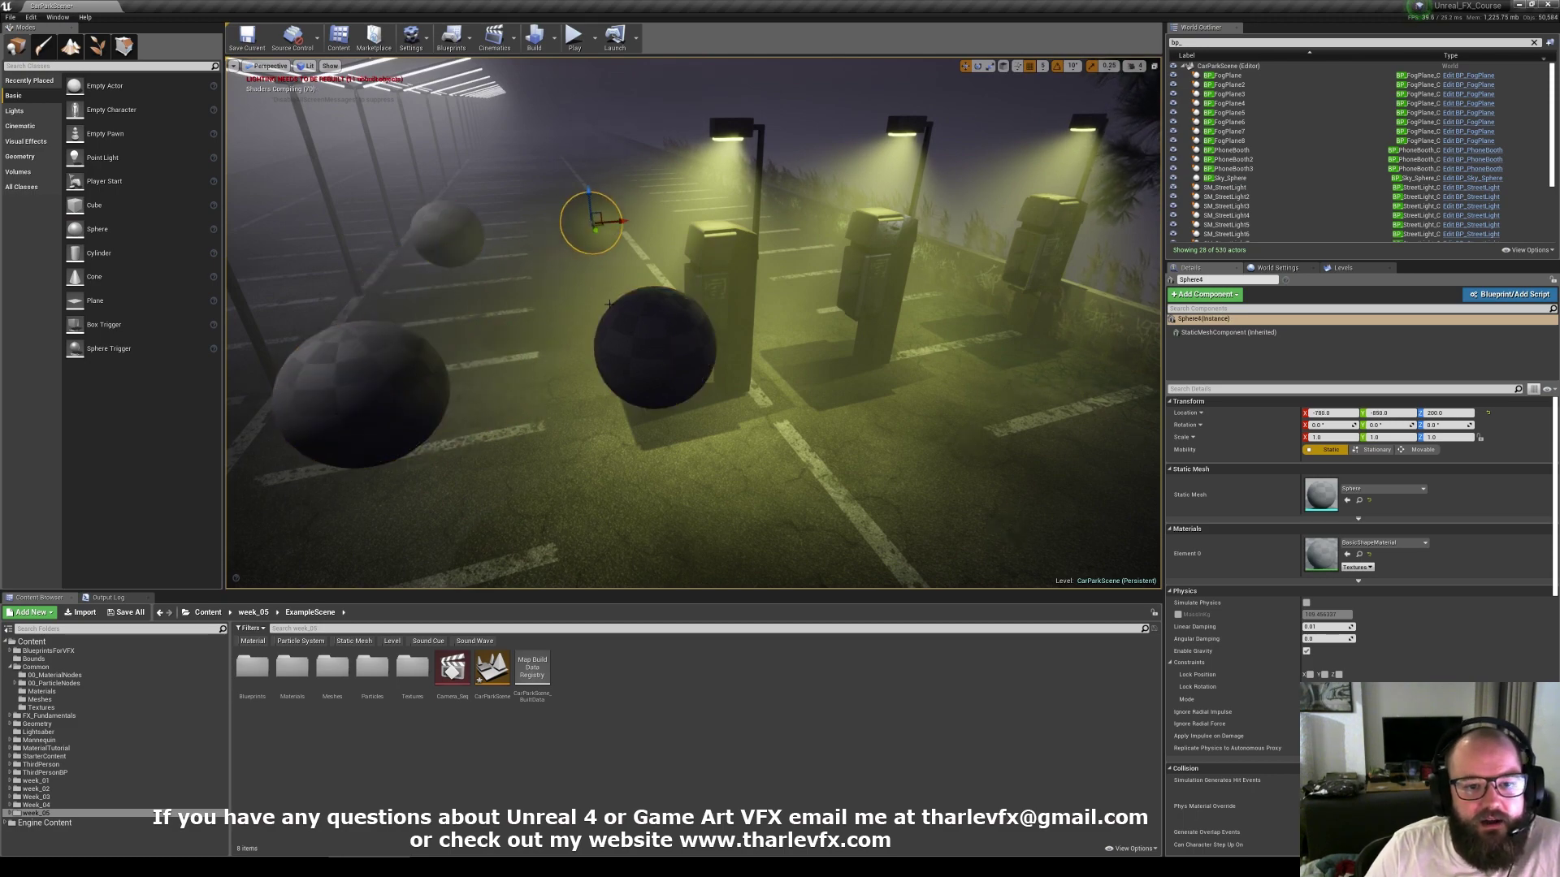
mouse_move(609, 305)
right_down()
mouse_move(674, 276)
mouse_move(585, 305)
mouse_move(617, 317)
mouse_move(610, 304)
right_up()
Step: Delete the two duplicated phone booths standing away from the wall
click(850, 276)
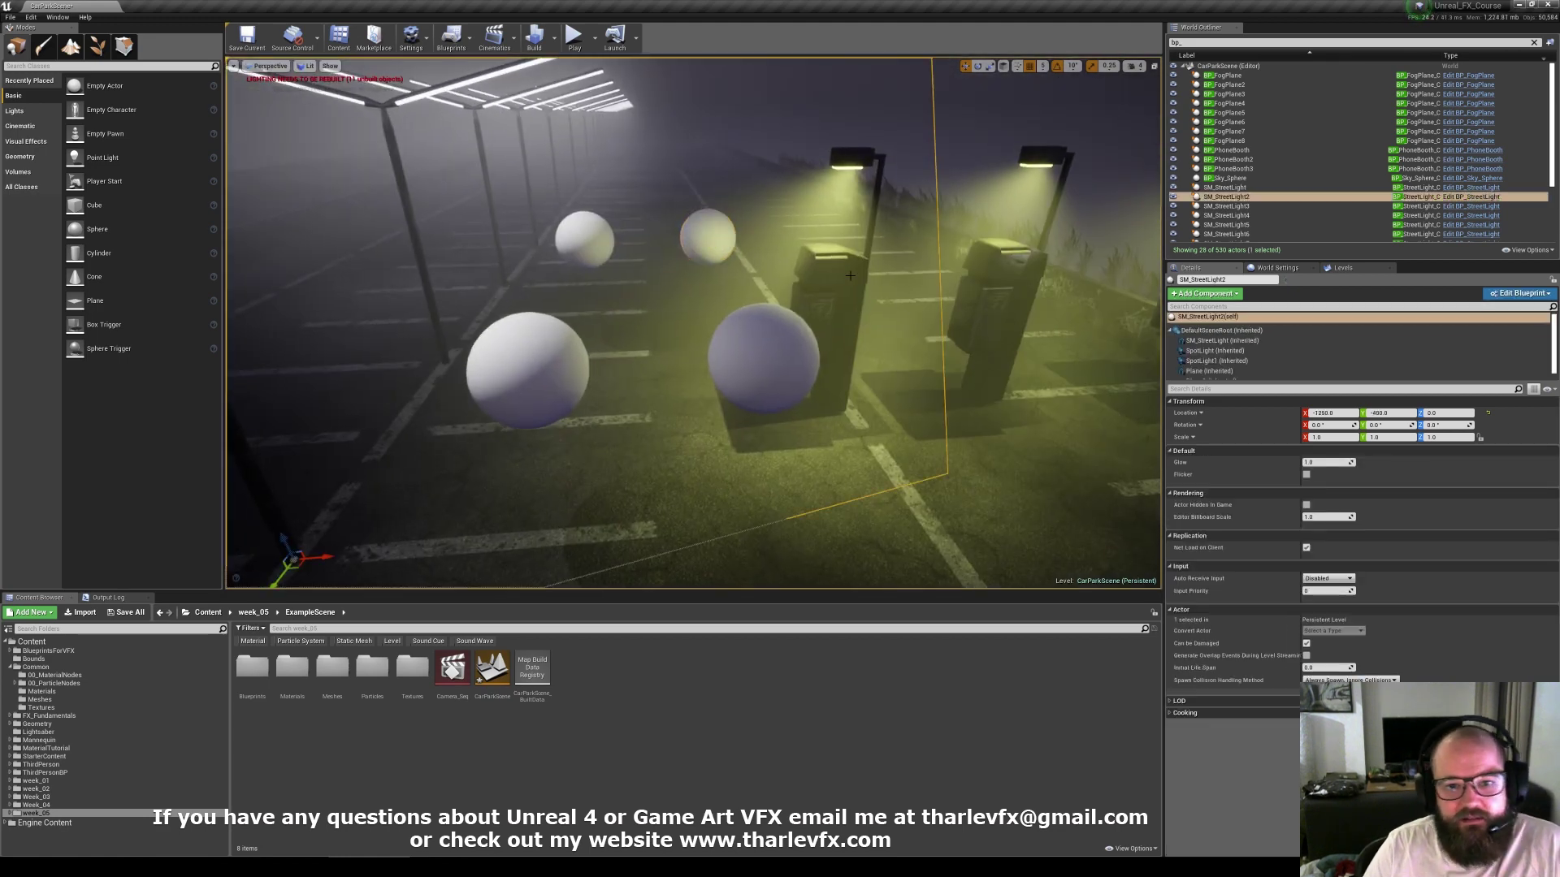
right_drag(853, 273, 853, 272)
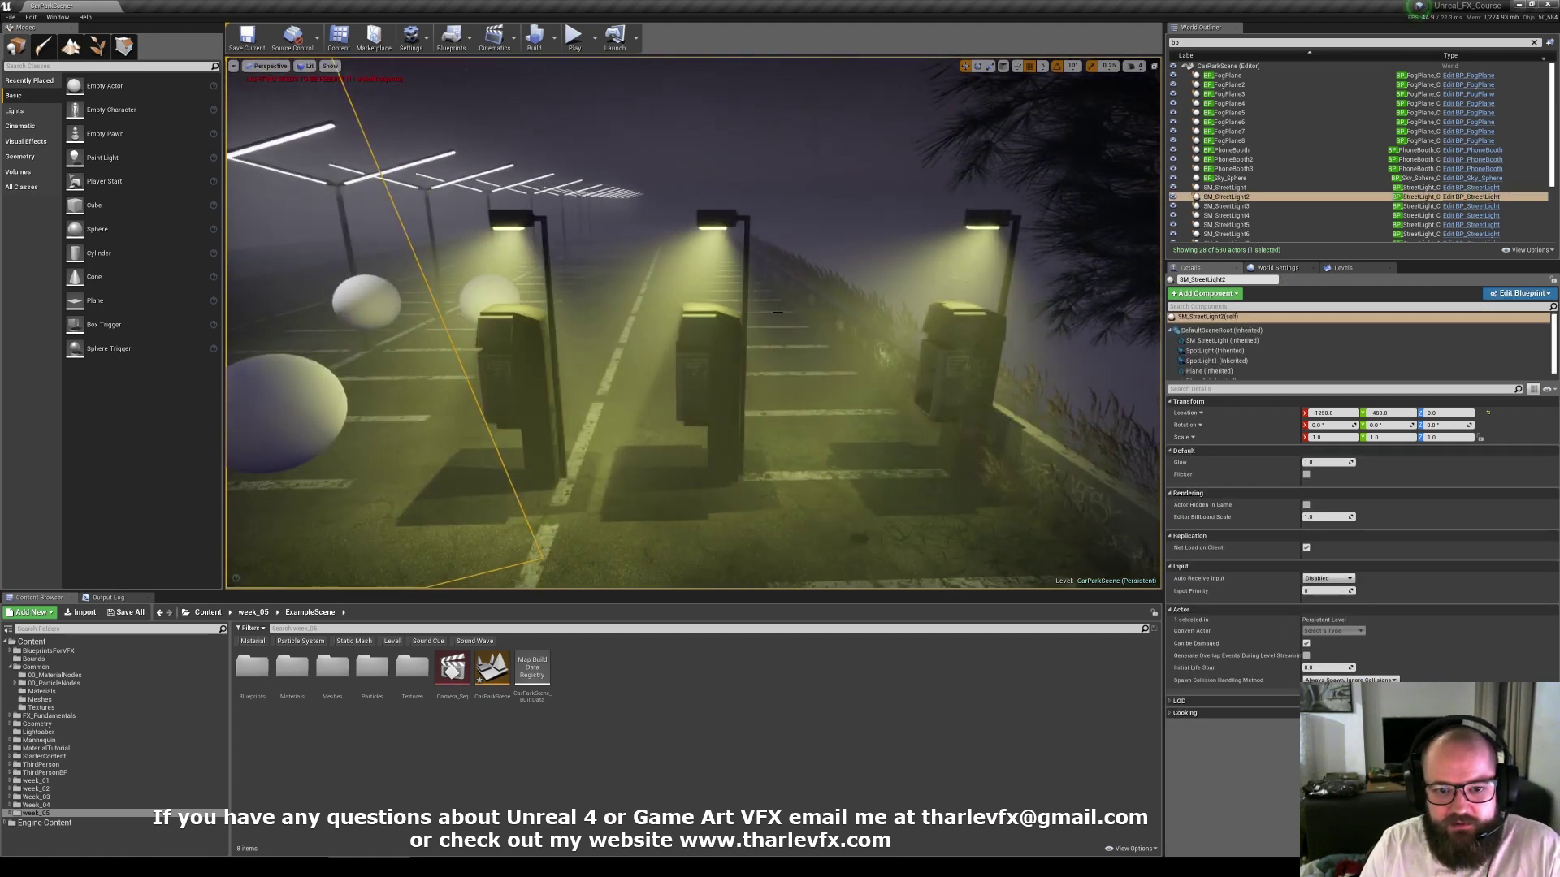
click(723, 316)
key(Delete)
click(499, 312)
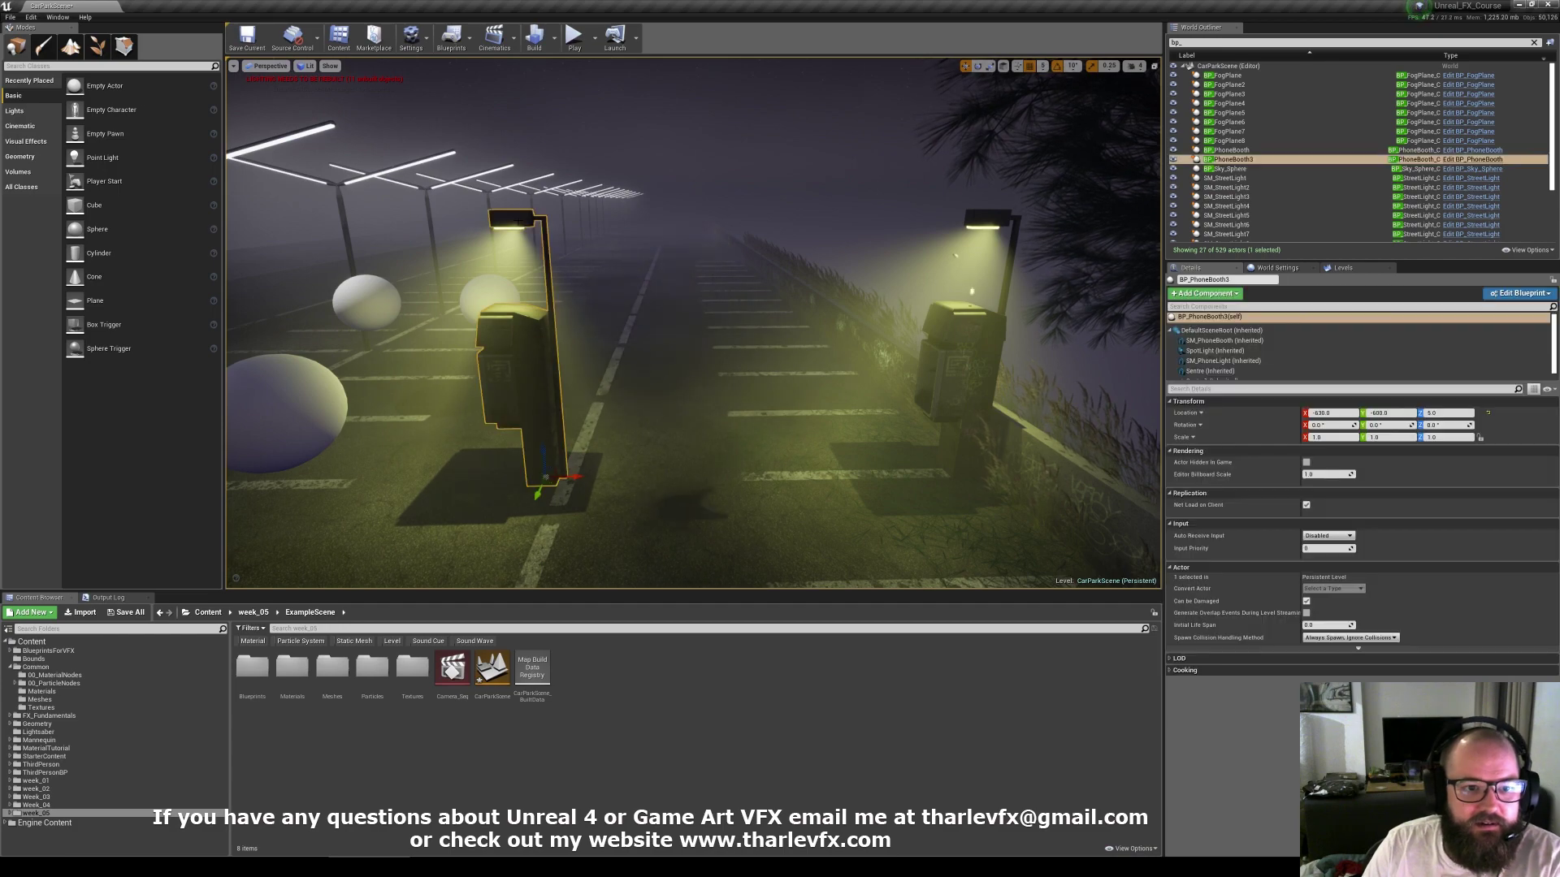
key(Delete)
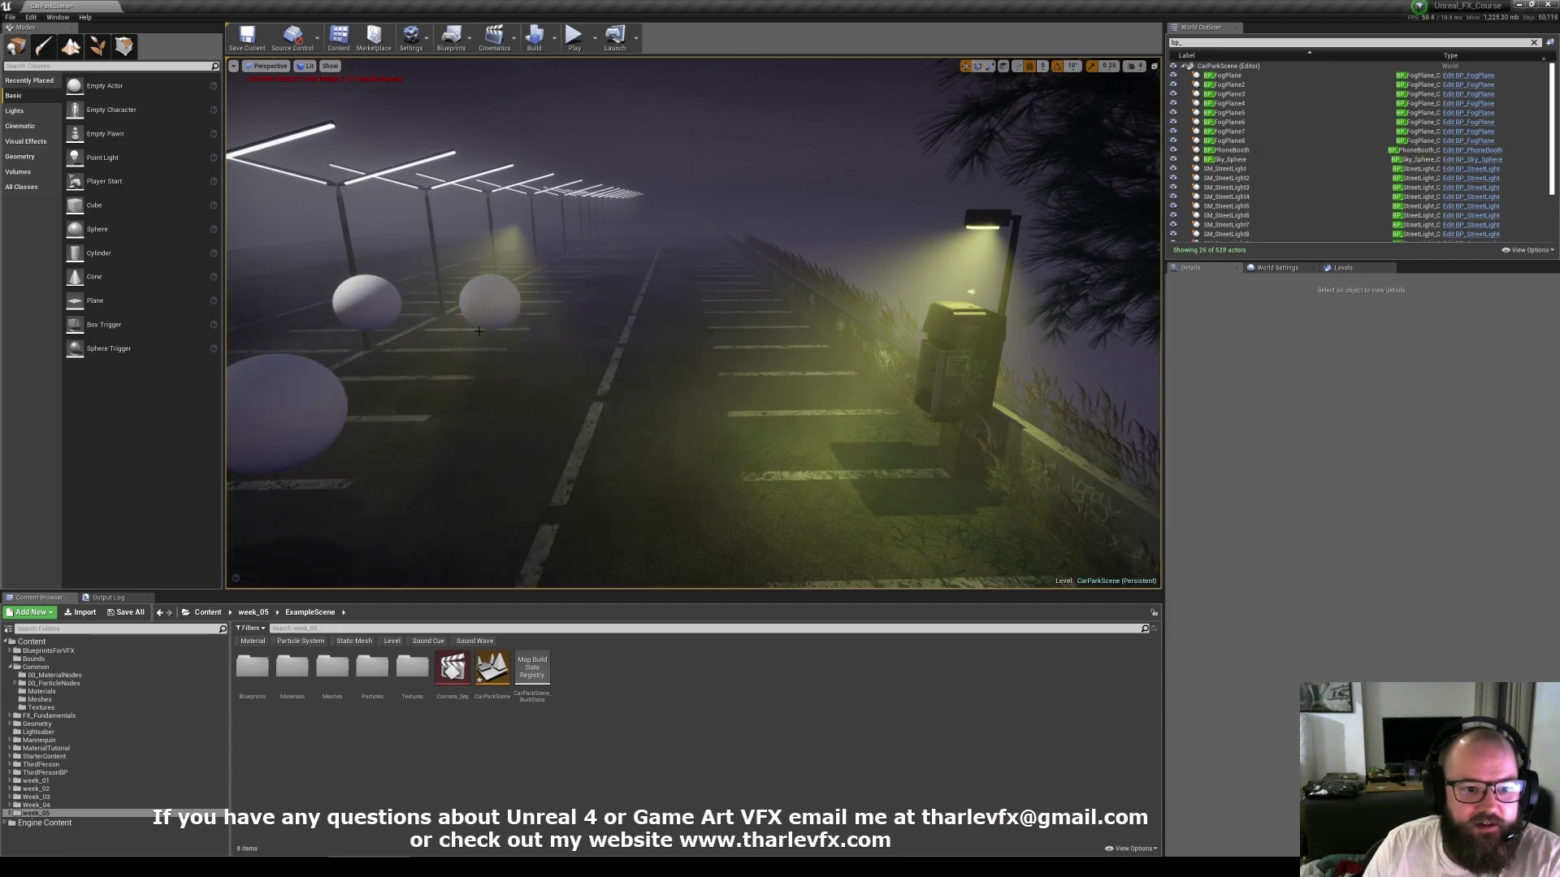
Step: Select the phone booth beside the wall and locate its blueprint asset in the Content Browser
click(957, 318)
click(993, 227)
right_drag(715, 361, 837, 357)
key(ctrl+b)
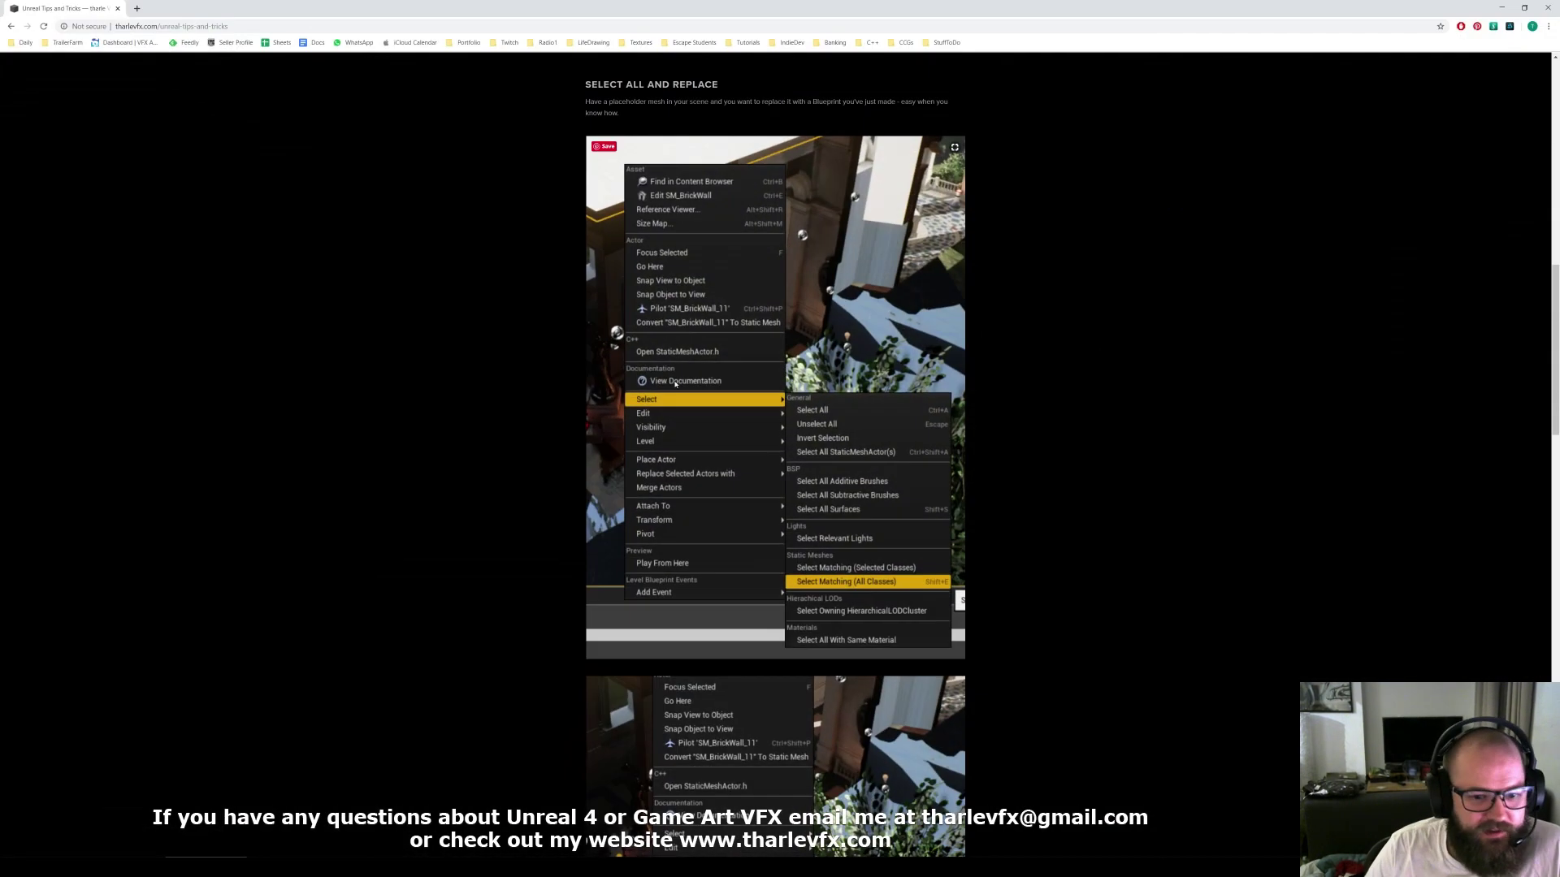
Step: Review the Find in Content Browser tip on the Unreal tips web page and return to the Unreal Editor
scroll(476, 465, down, 20)
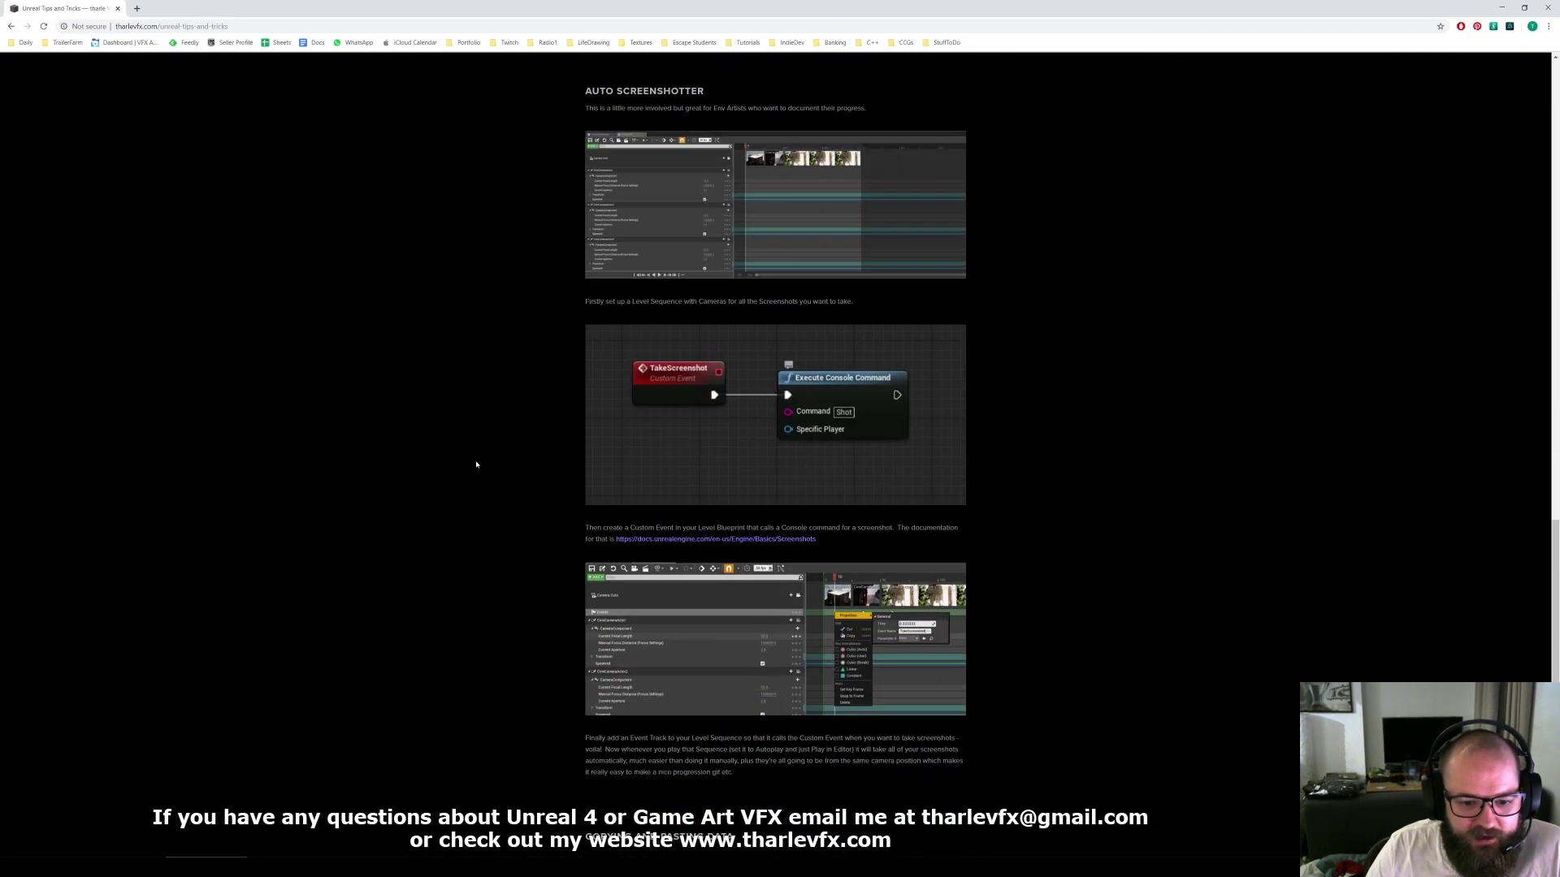
scroll(476, 464, down, 2)
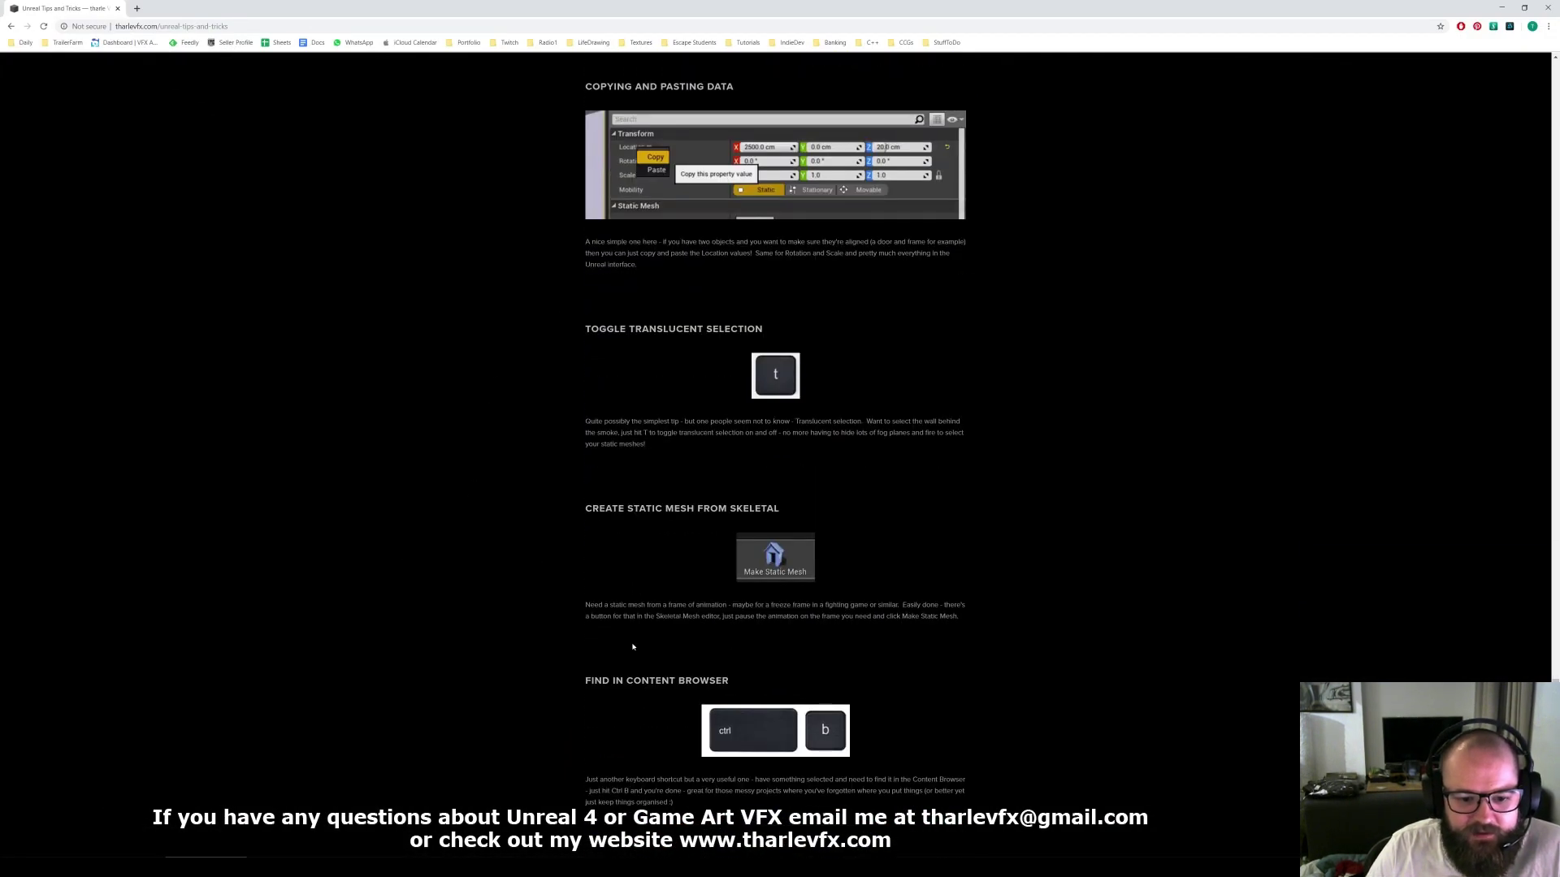
drag(591, 681, 802, 682)
click(807, 682)
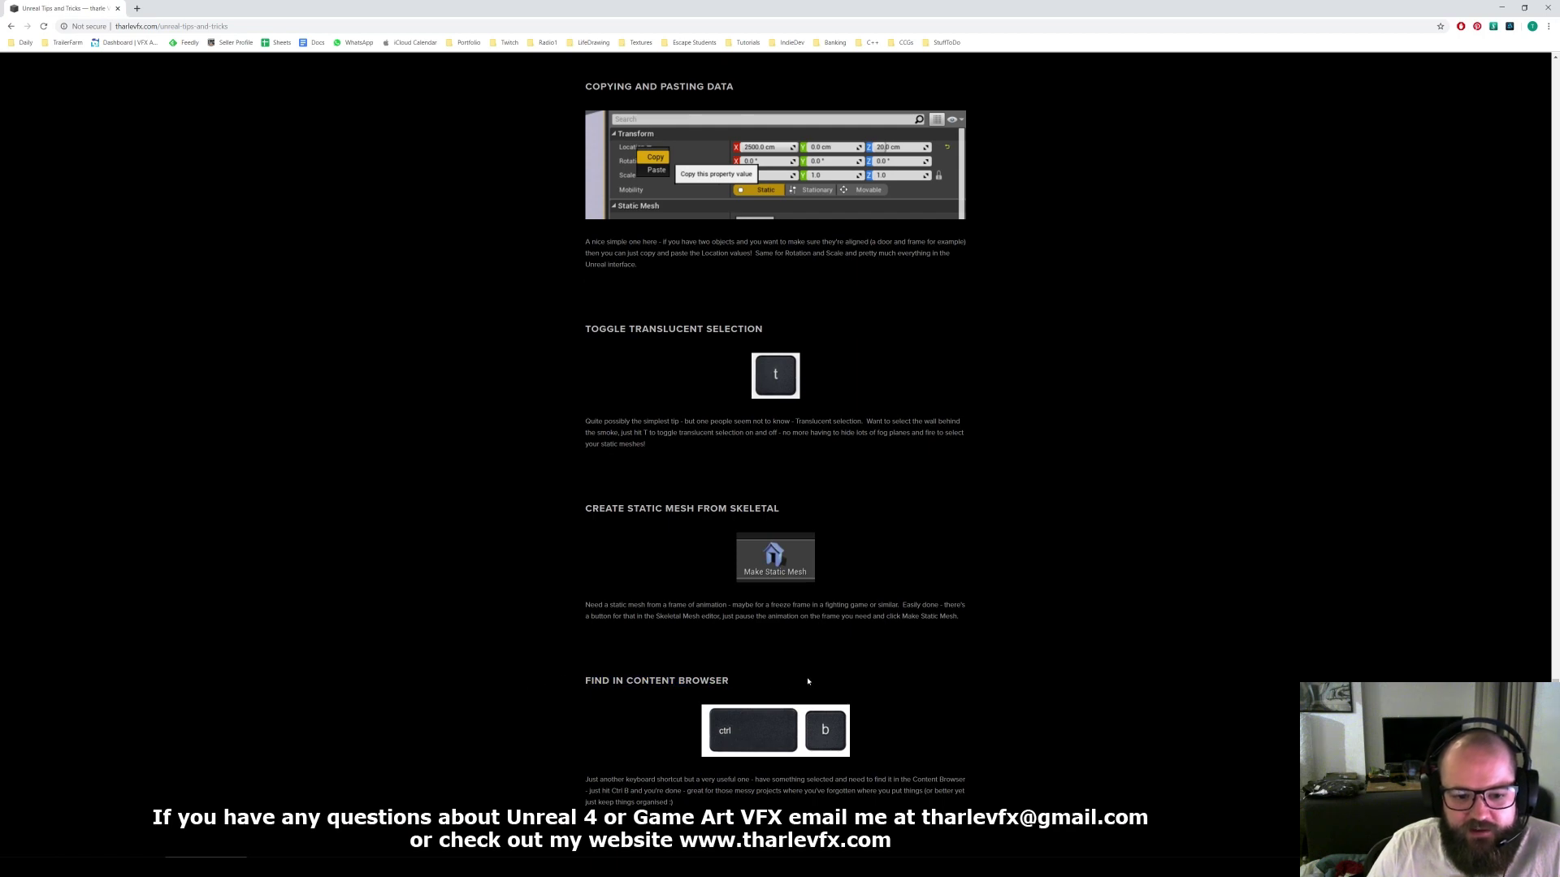
click(1499, 9)
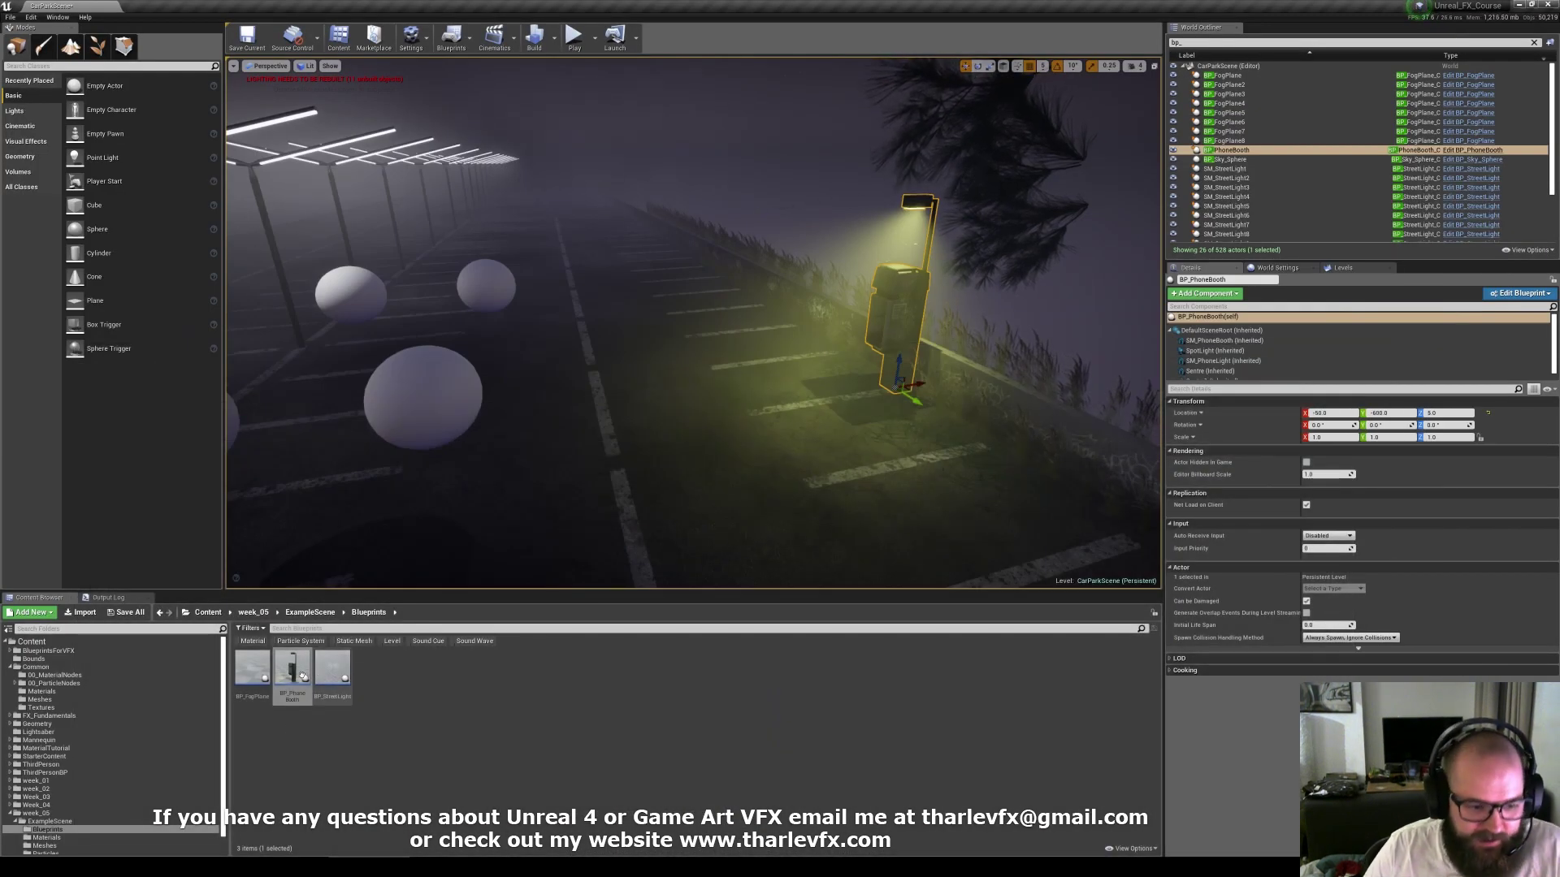
Step: Try to select all matching spheres in the car park by picking one through the fog
click(479, 718)
key(d)
mouse_move(881, 291)
right_down()
mouse_move(845, 256)
mouse_move(882, 291)
right_up()
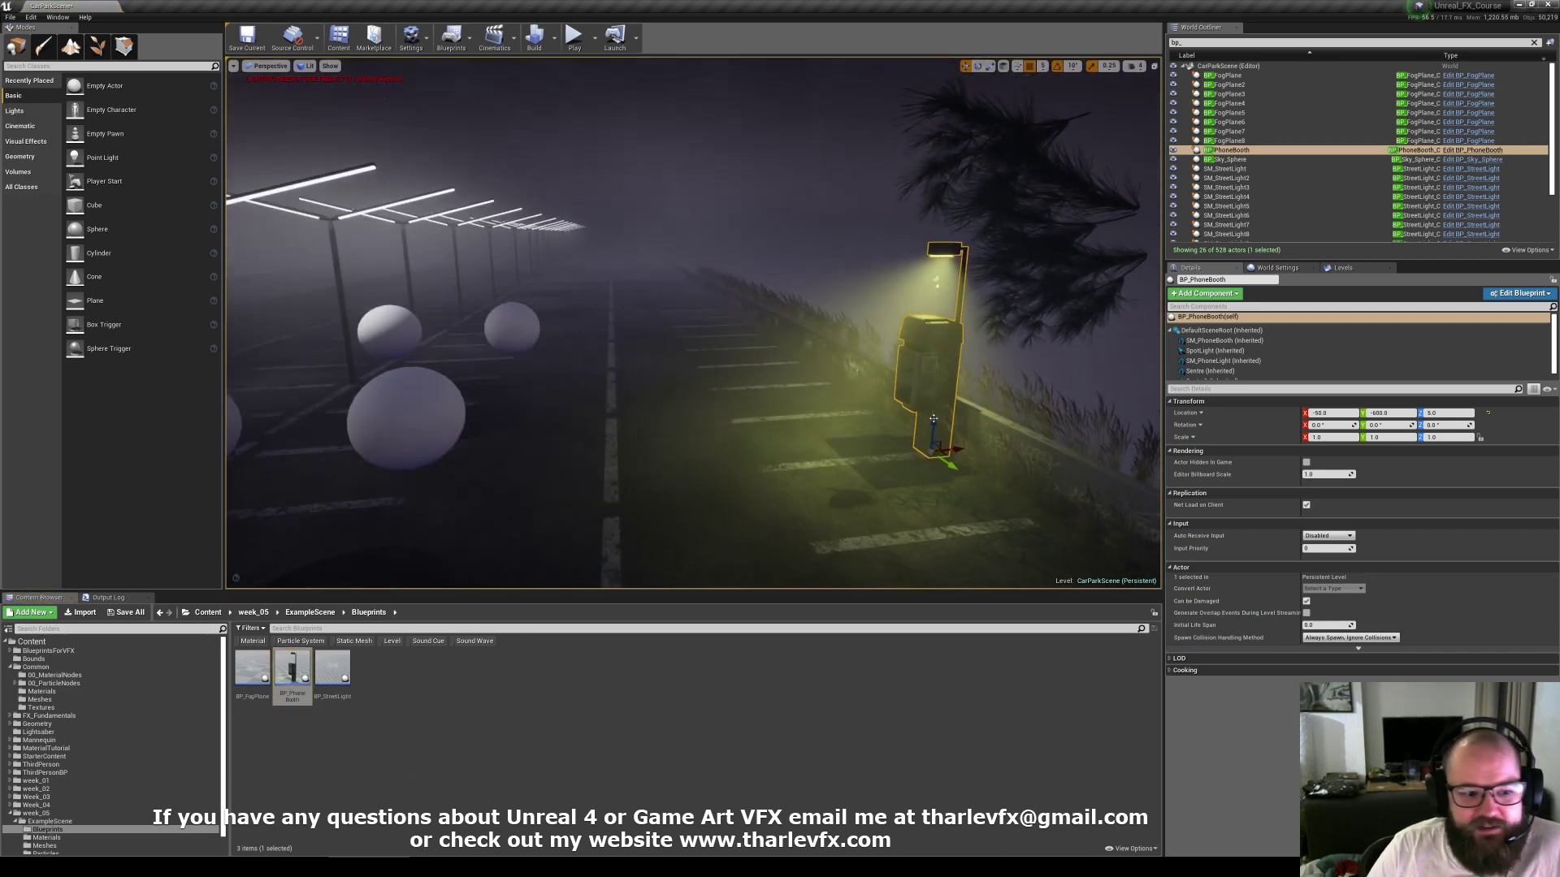
click(565, 382)
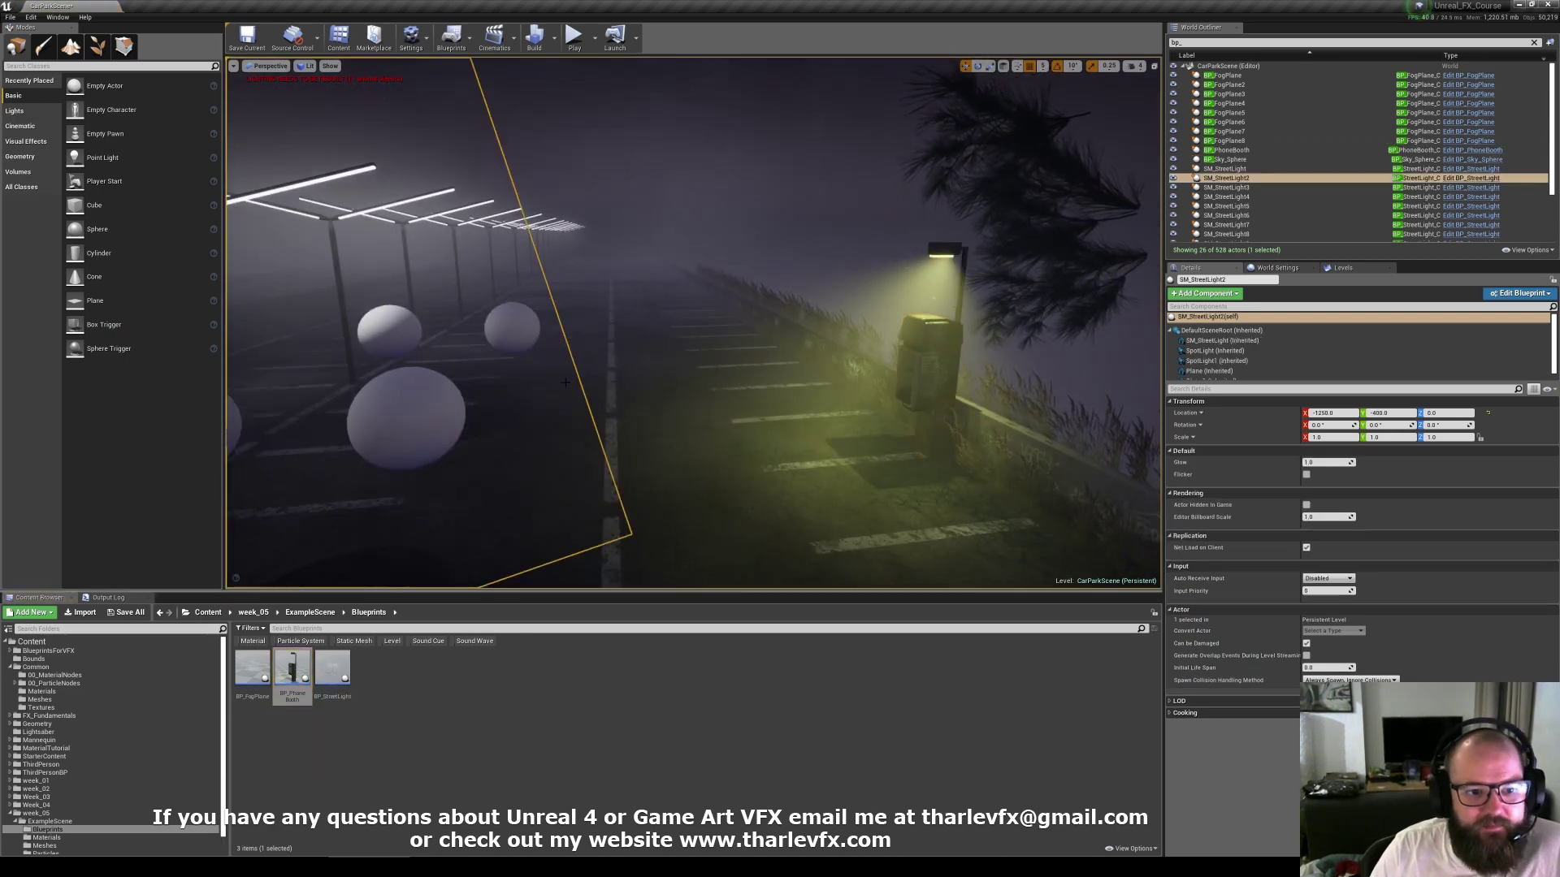
right_drag(565, 383, 415, 378)
key(w)
click(746, 326)
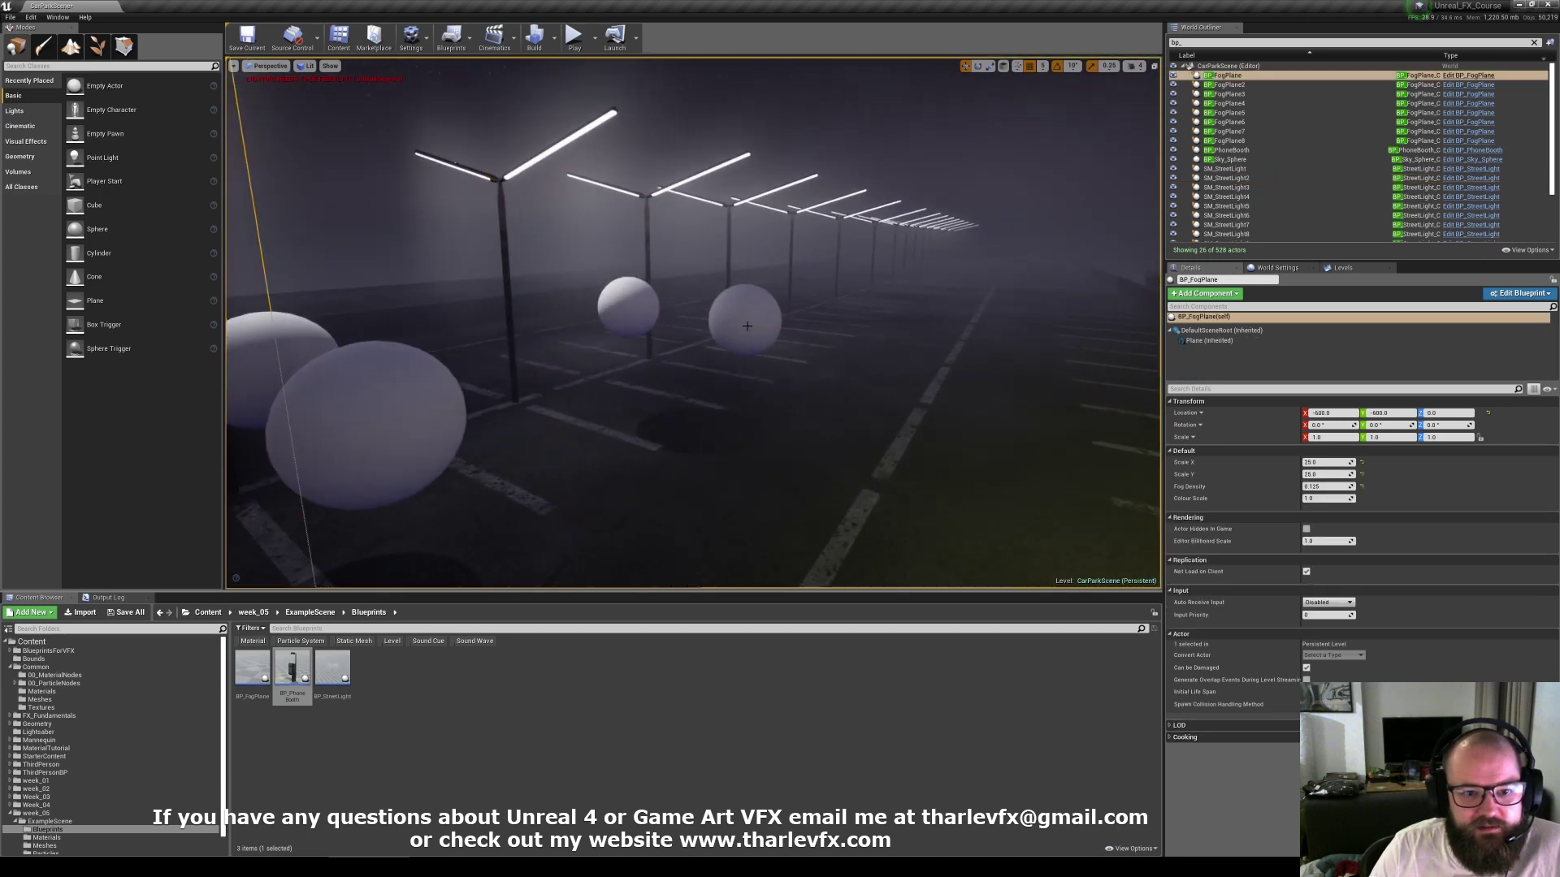
right_drag(746, 326, 812, 337)
key(s)
key(a)
click(576, 352)
key(shift+e)
right_click(870, 336)
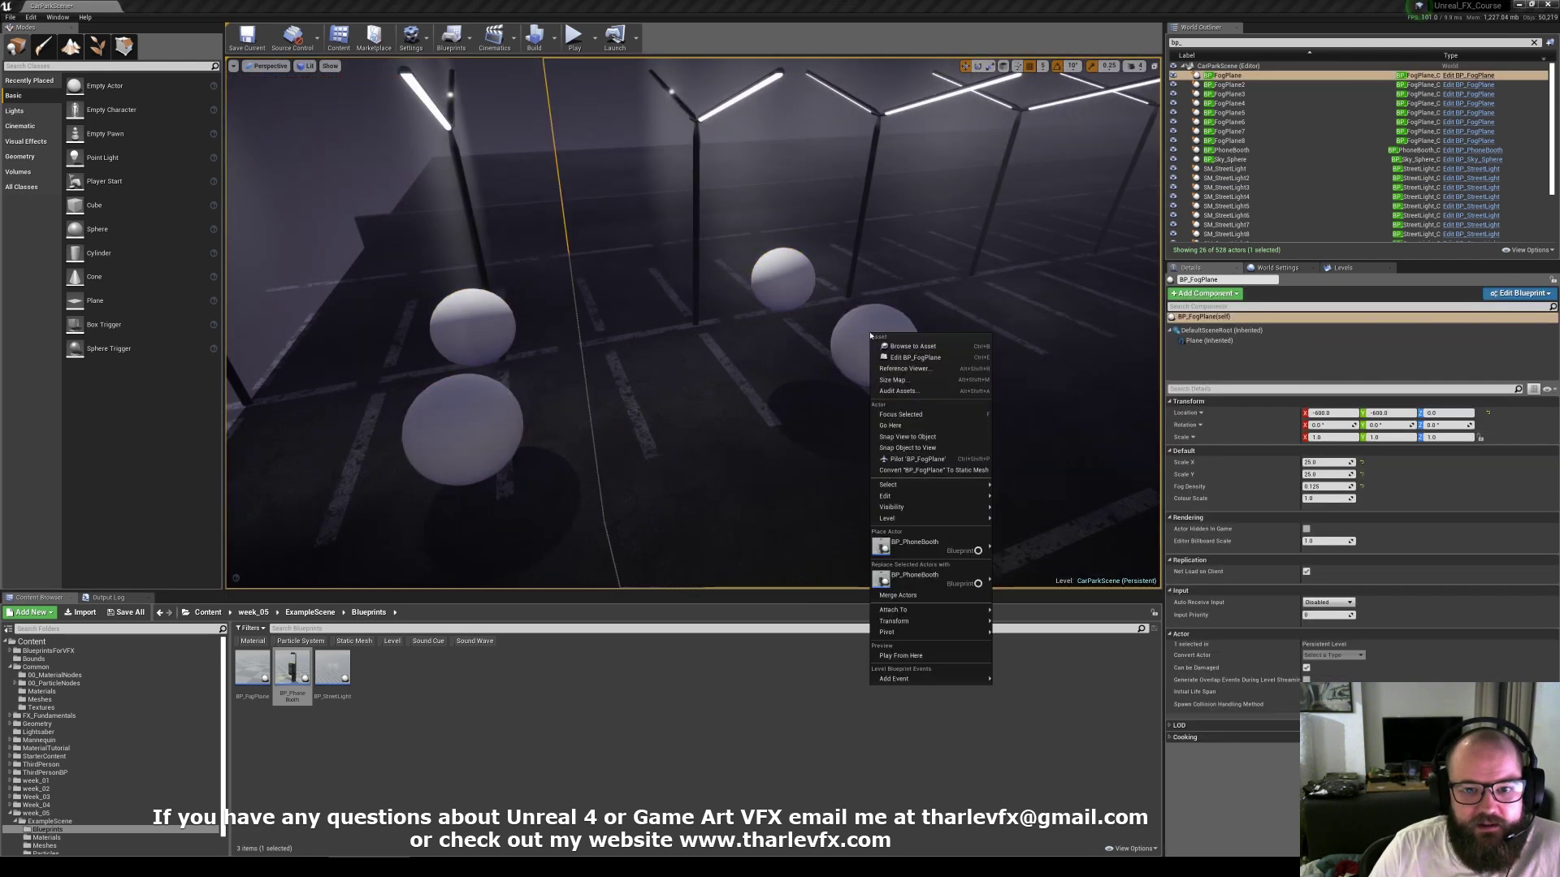
Step: Select all four matching spheres, replace them with BP_PhoneBooth, and clear the selection
click(433, 404)
right_drag(437, 424, 631, 435)
click(631, 434)
key(shift+e)
right_click(631, 434)
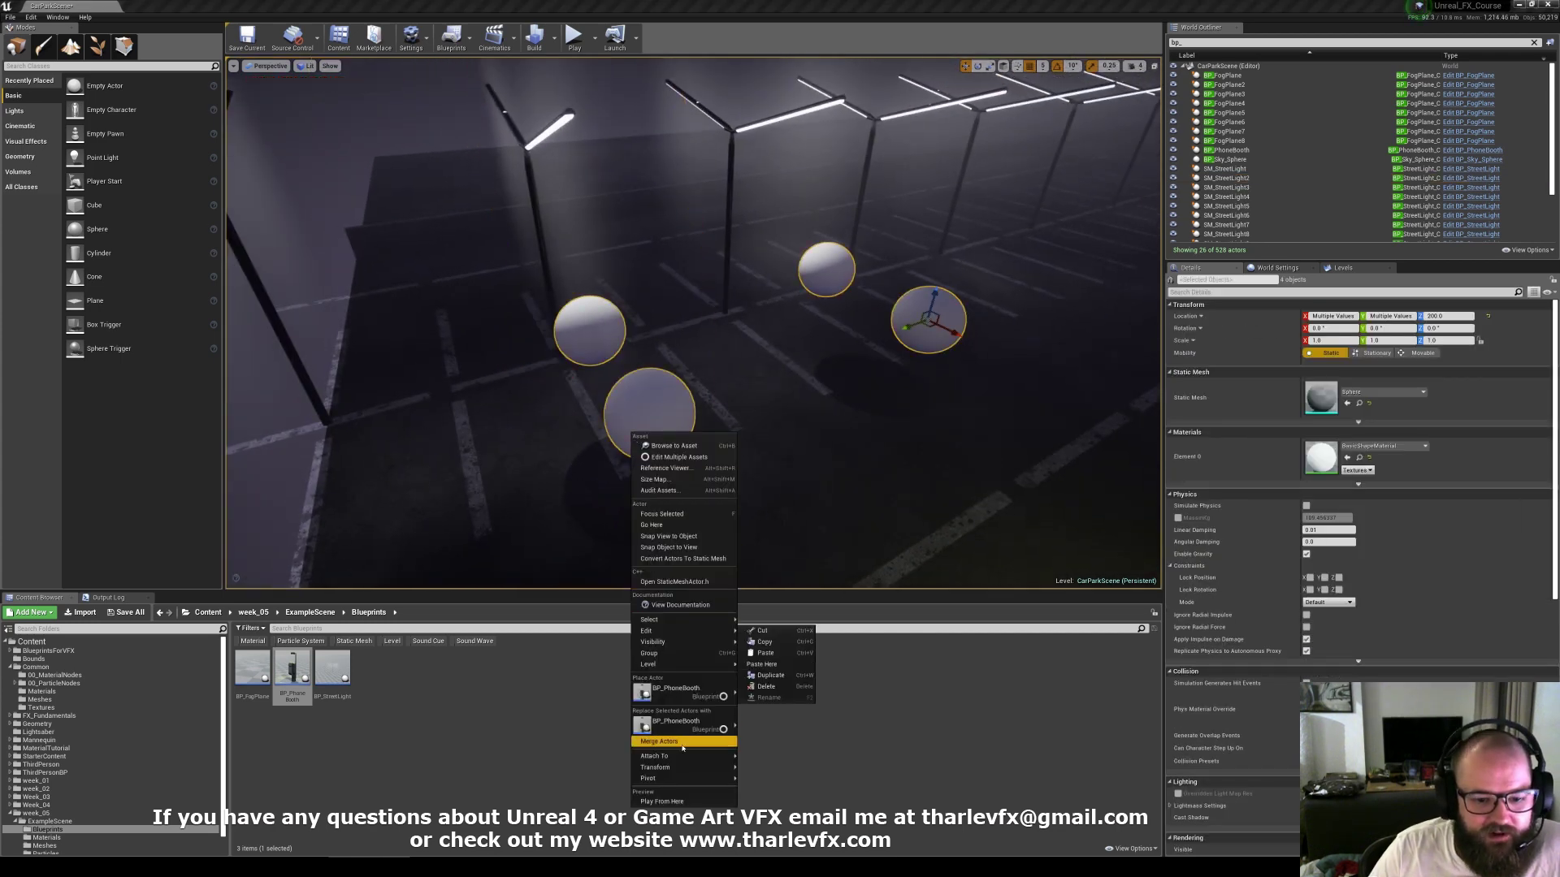
click(682, 690)
right_drag(634, 439, 780, 431)
key(Escape)
Step: Delete the two nearest of the four phone booths that replaced the spheres
right_drag(813, 280, 786, 412)
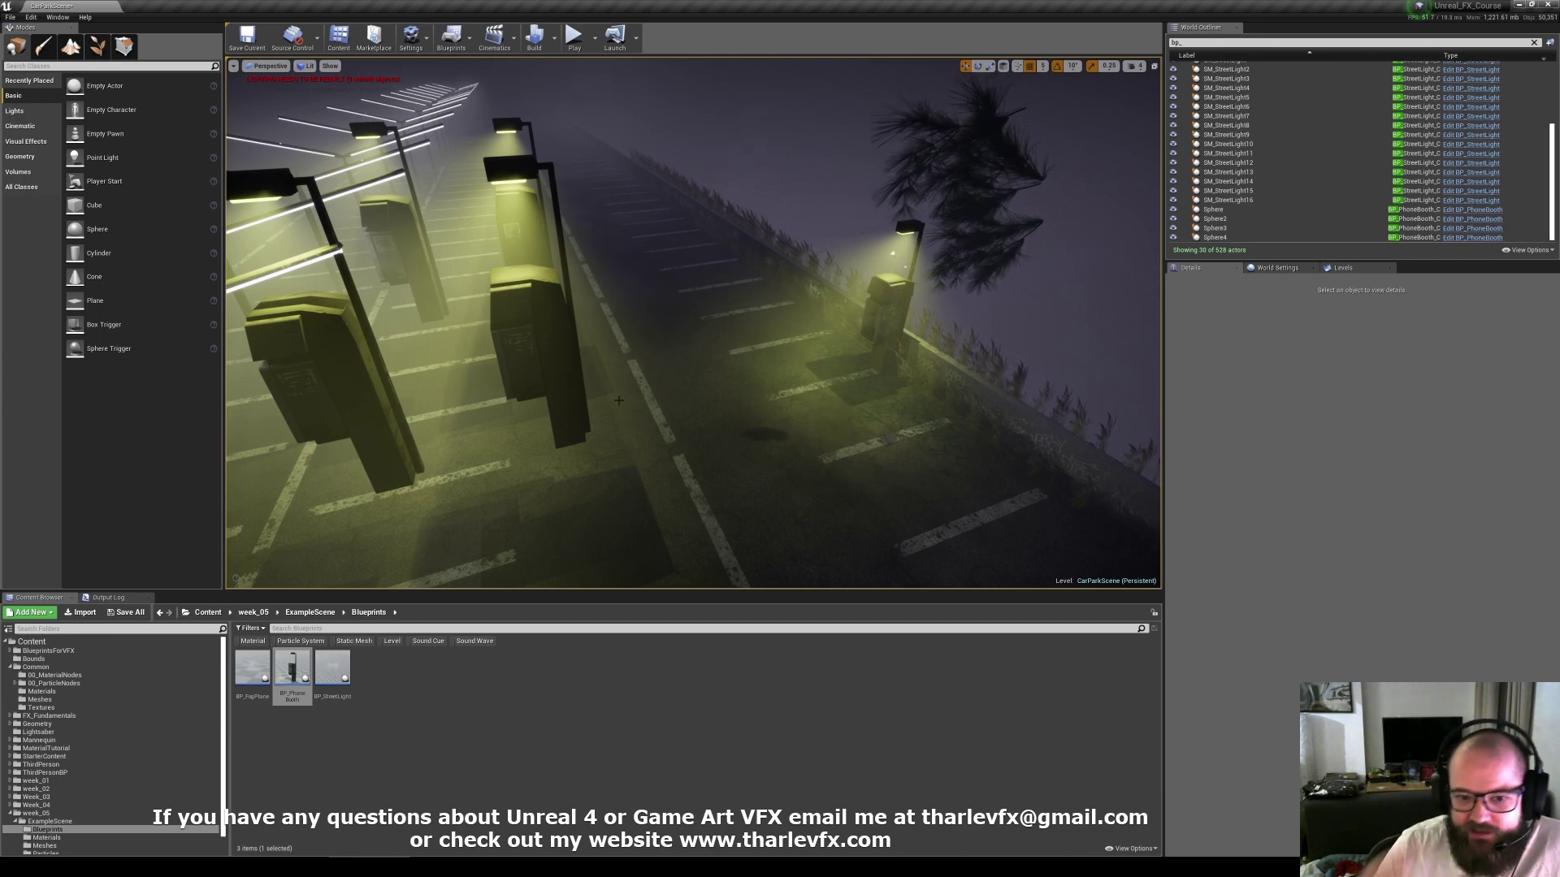
right_drag(610, 395, 612, 400)
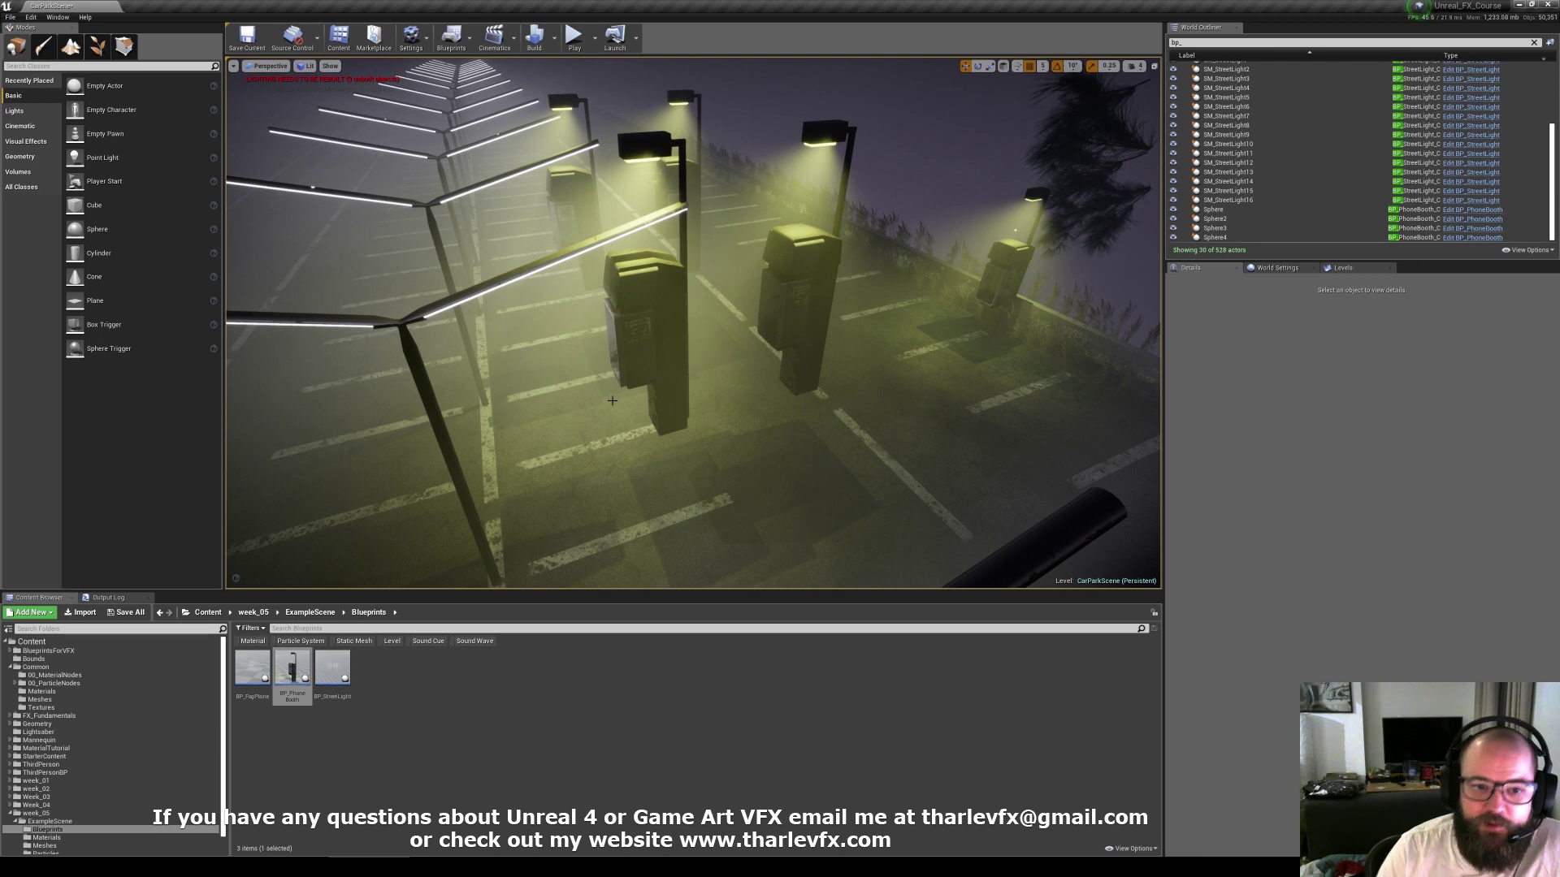
right_drag(729, 350, 592, 391)
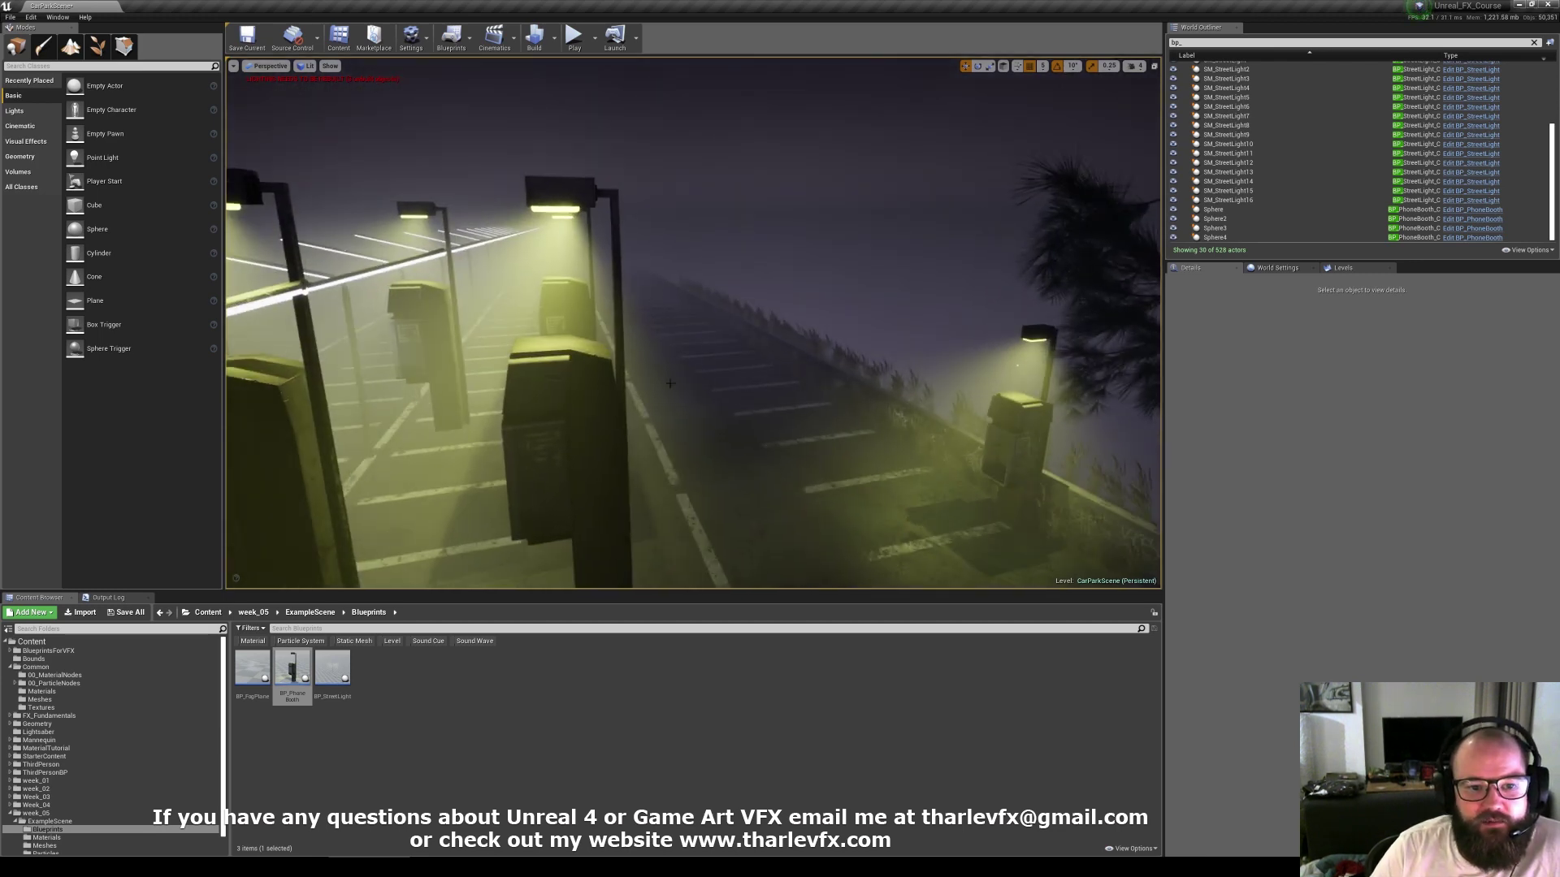
click(592, 391)
key(Delete)
right_drag(764, 419, 667, 432)
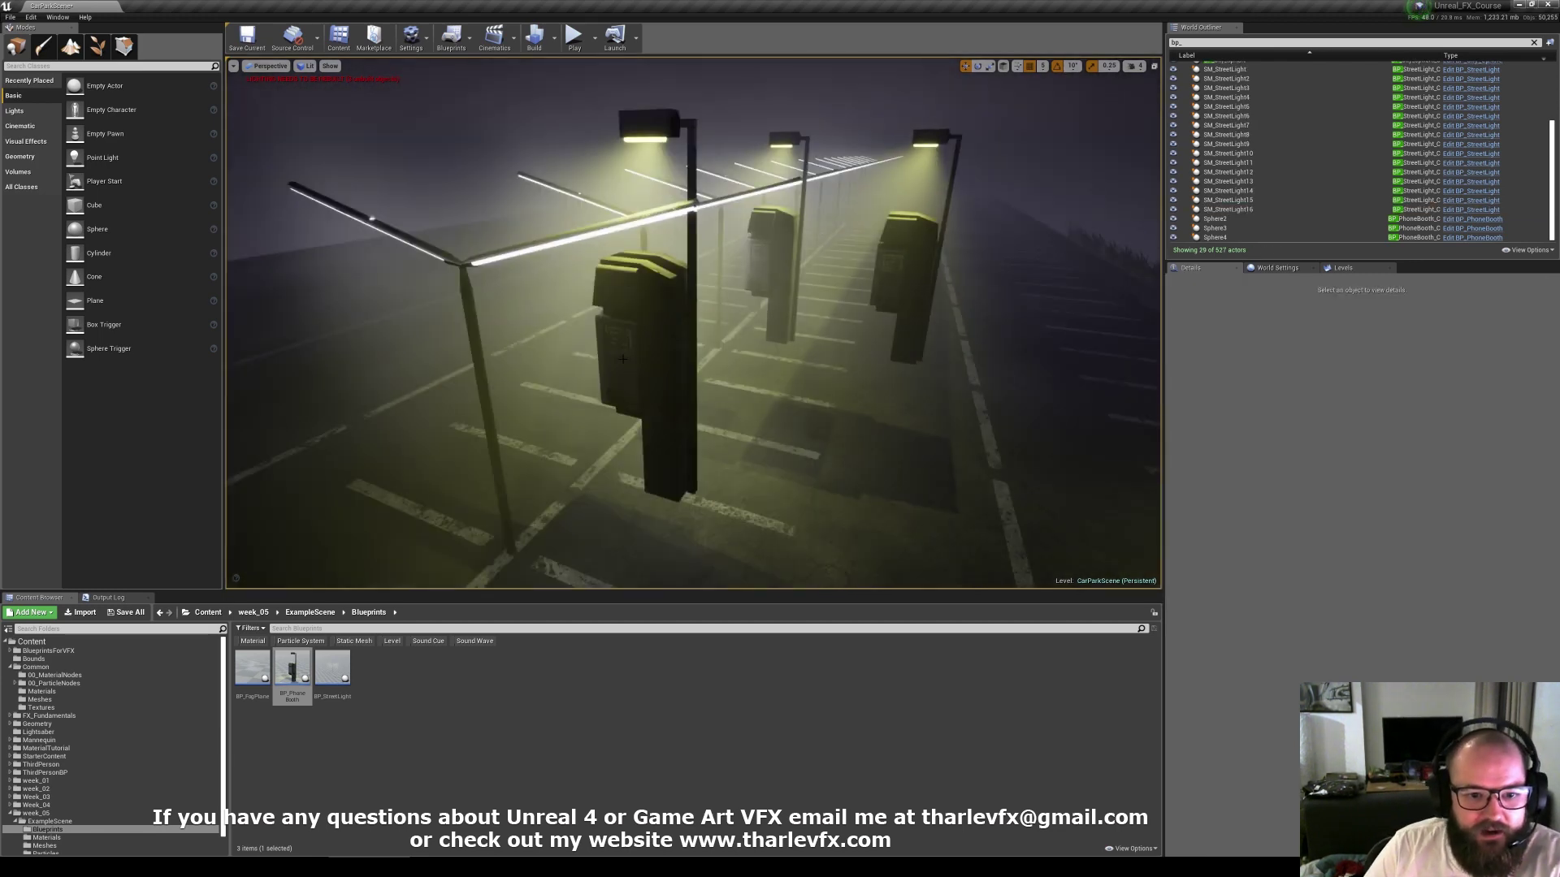
click(661, 333)
key(Delete)
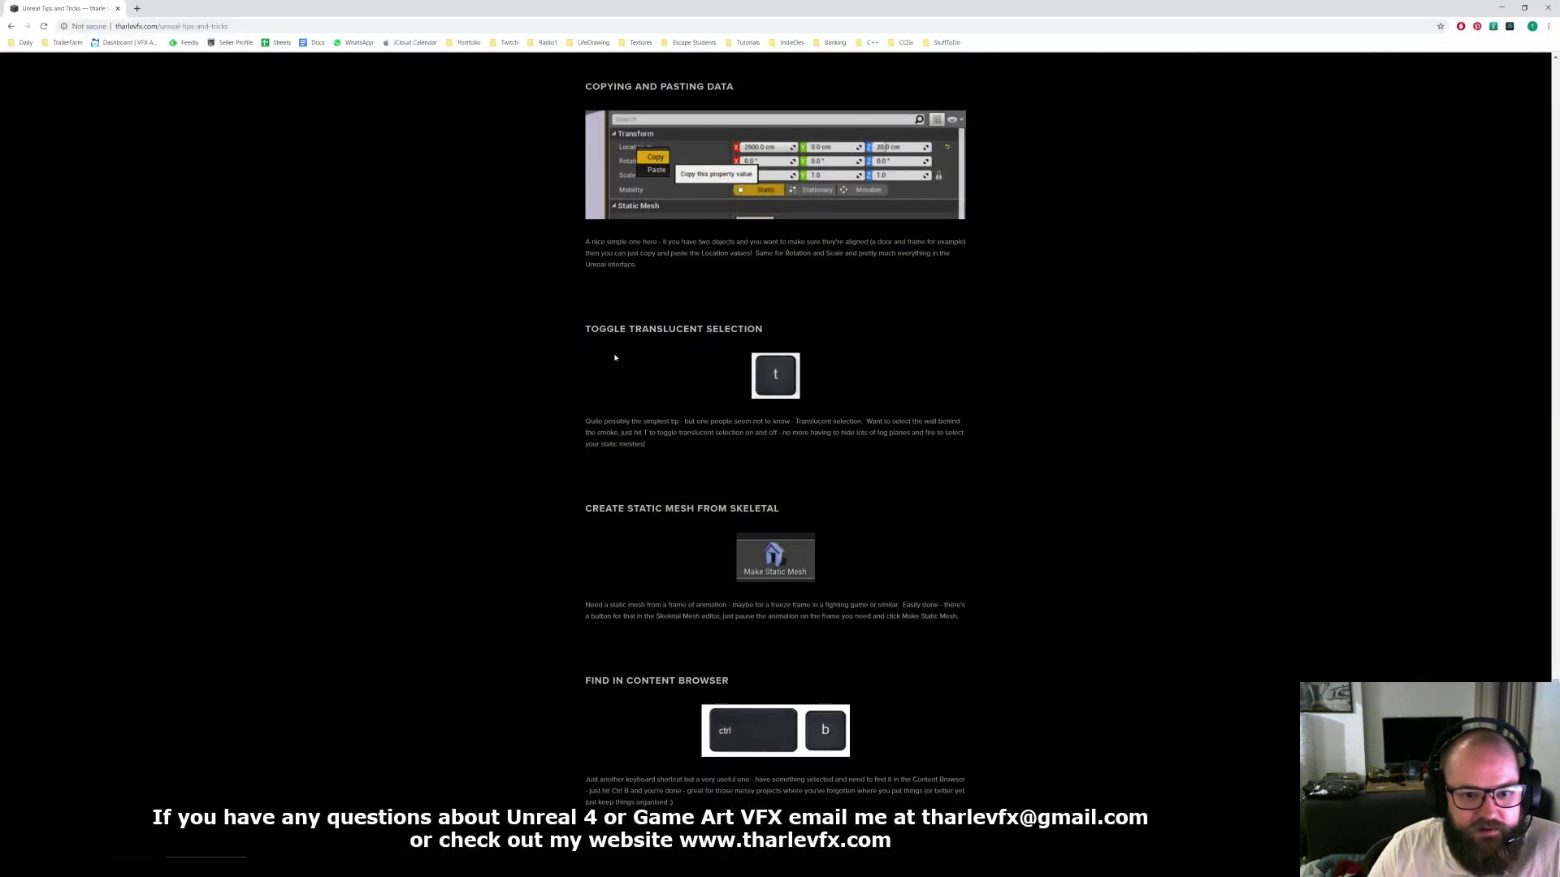
Step: Review the Toggle Translucent Selection tip on the web page and return to the Unreal Editor
drag(553, 327, 768, 335)
click(484, 323)
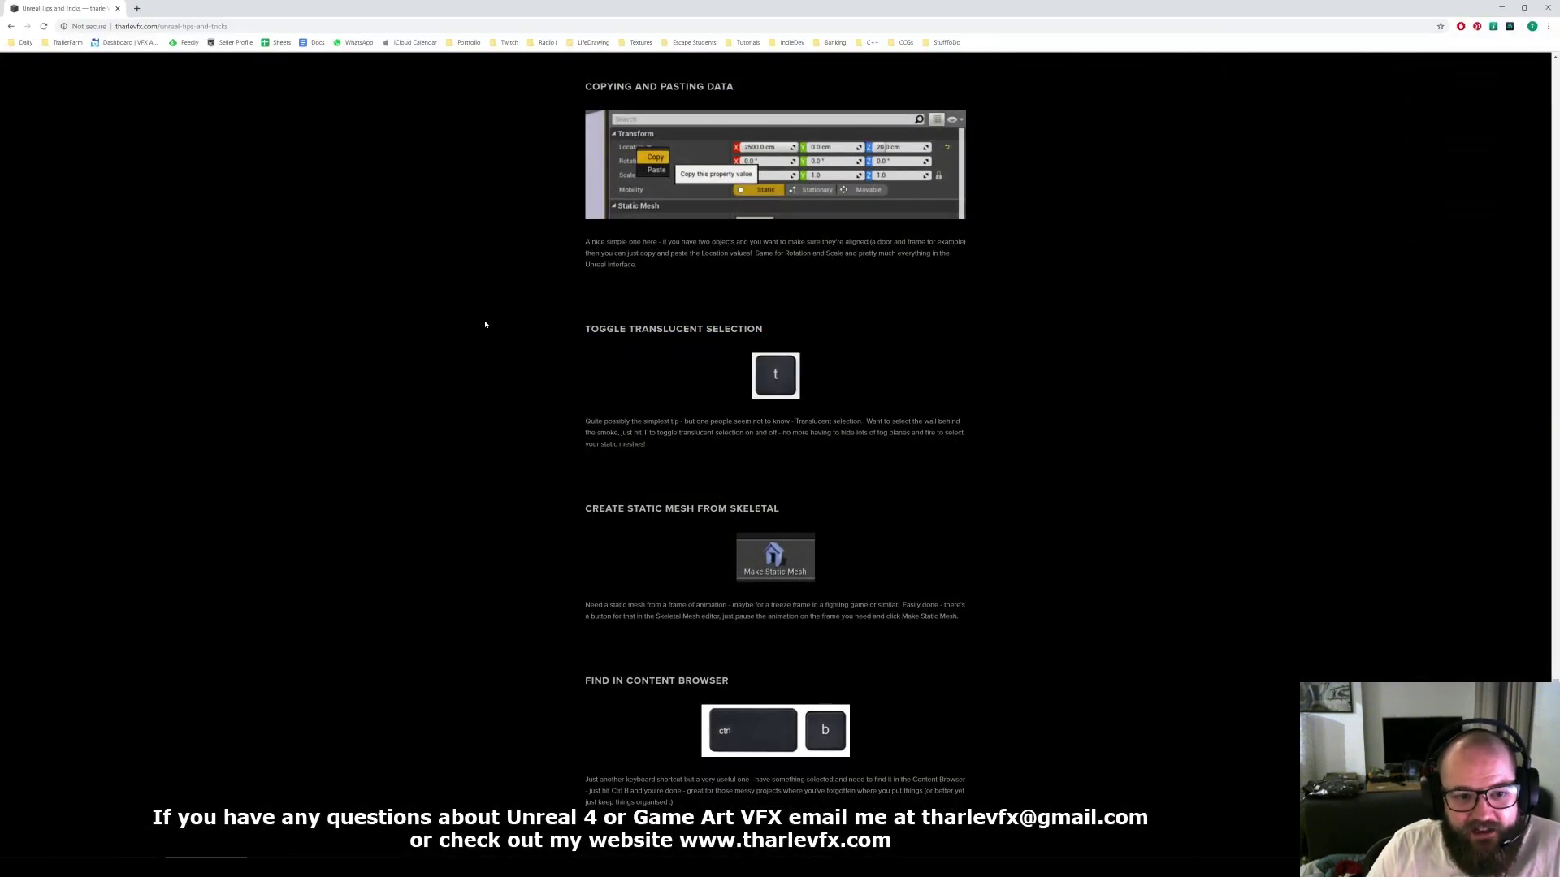
drag(484, 323, 923, 320)
click(642, 344)
drag(624, 329, 763, 329)
click(613, 382)
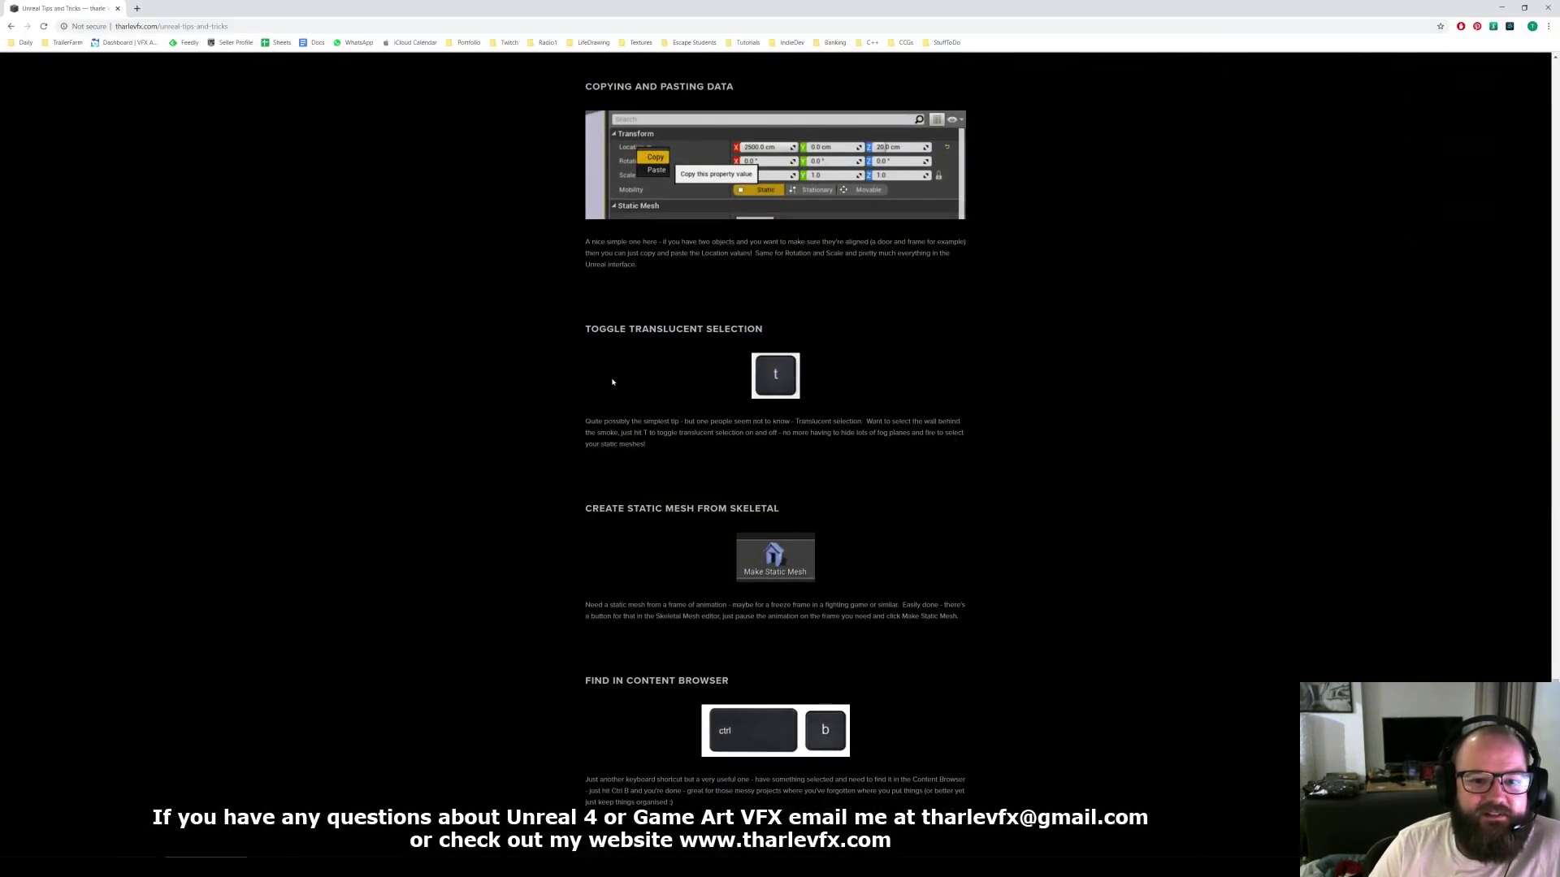
click(1499, 8)
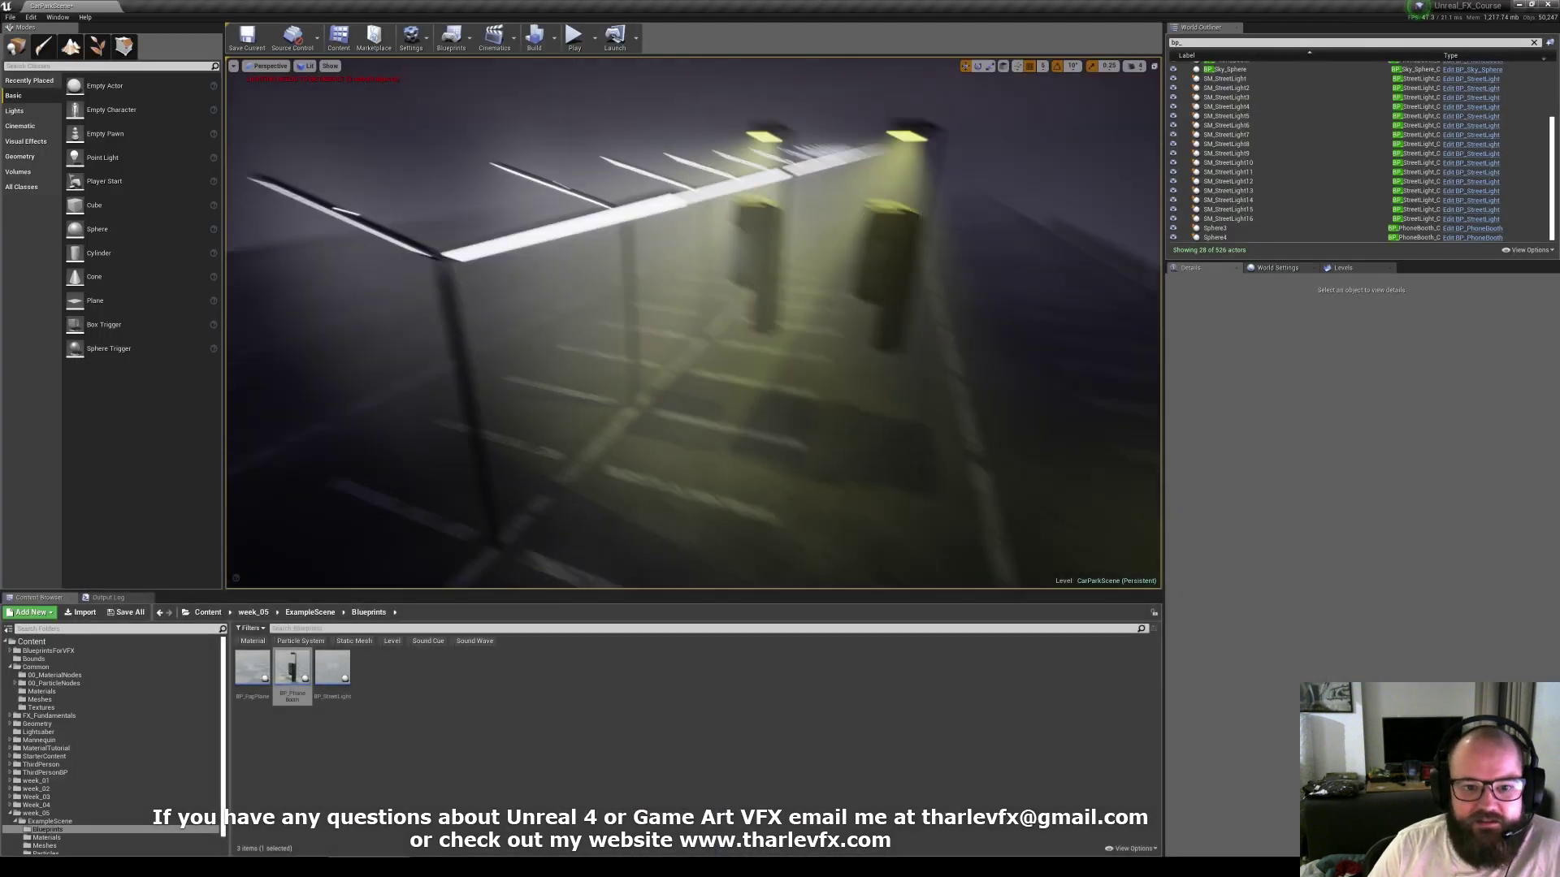
Step: Pick several foggy spots around the street lights to demonstrate selecting translucent light cones and fog planes
right_drag(822, 278, 747, 388)
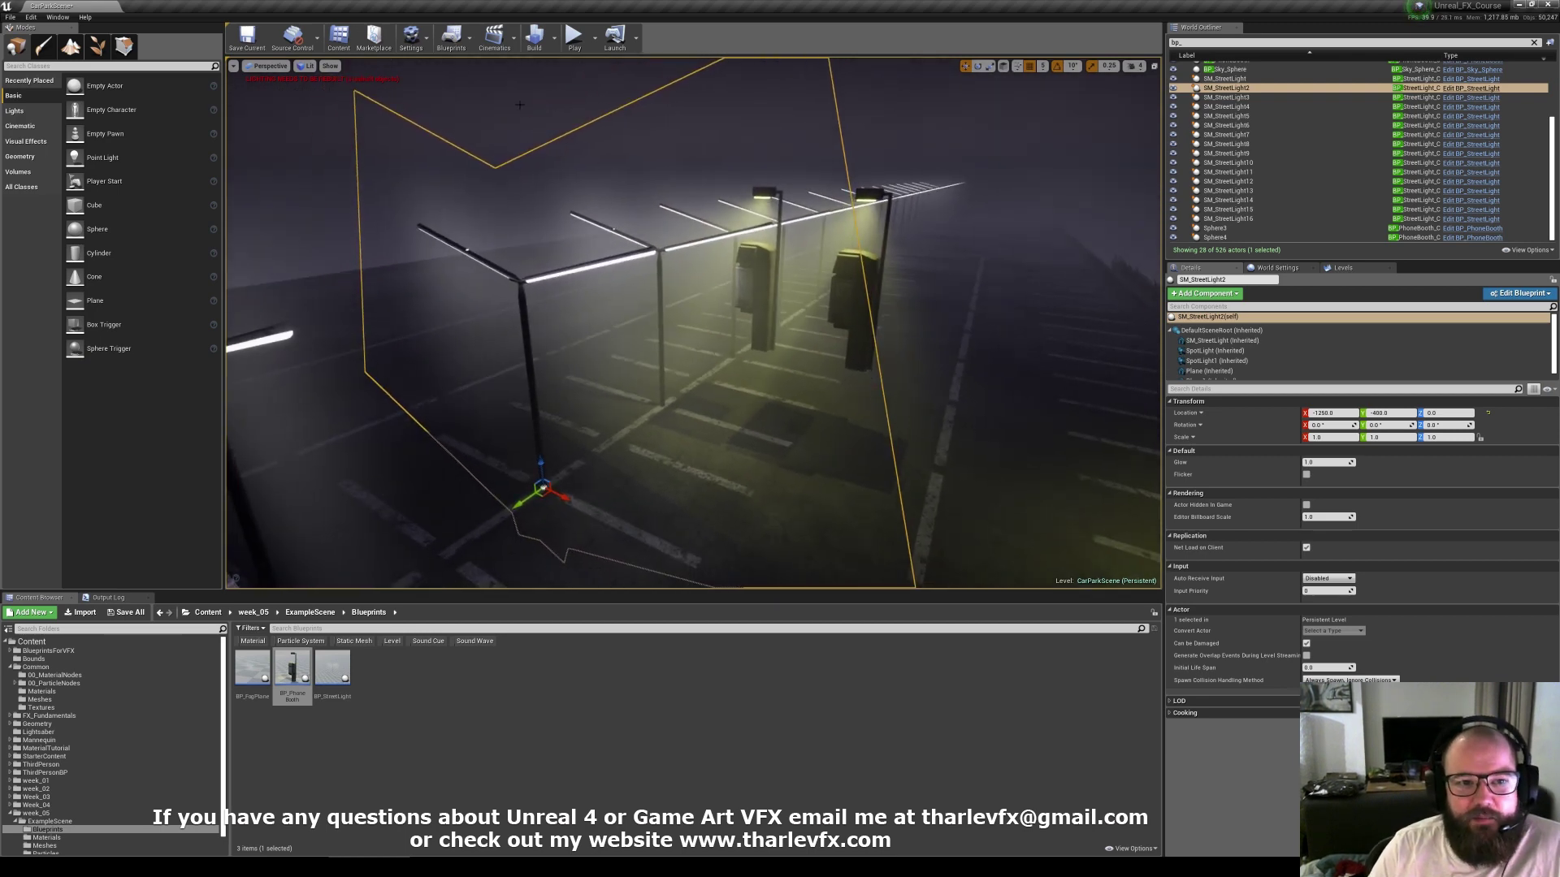
click(519, 105)
click(480, 180)
click(394, 109)
click(455, 167)
click(498, 111)
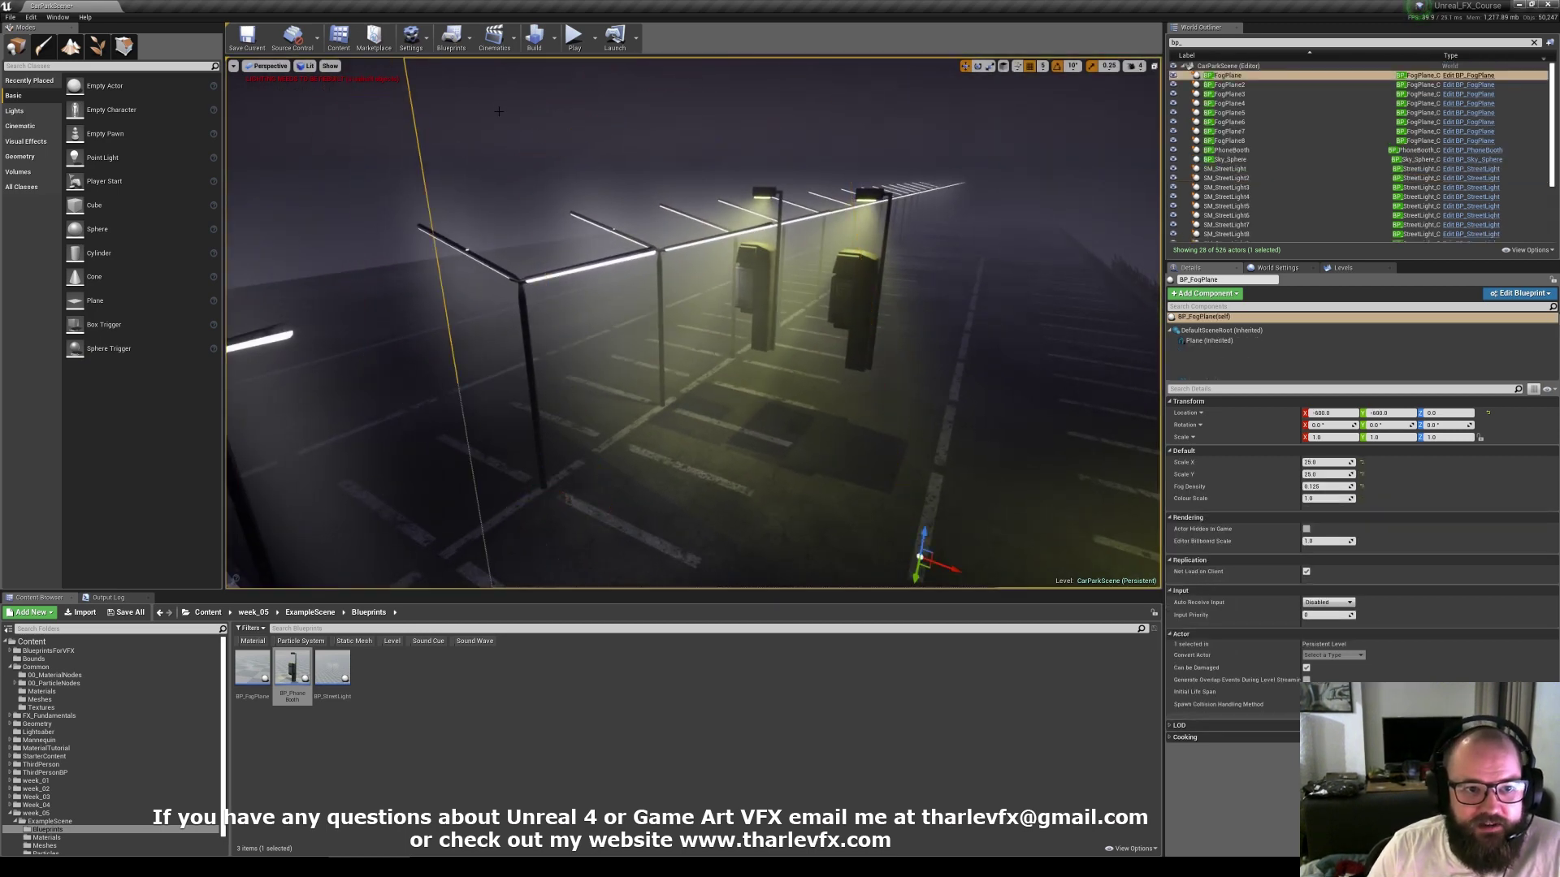
Step: Turn off translucent selection and pick the sky sphere and the ground behind the fog
key(Escape)
click(520, 175)
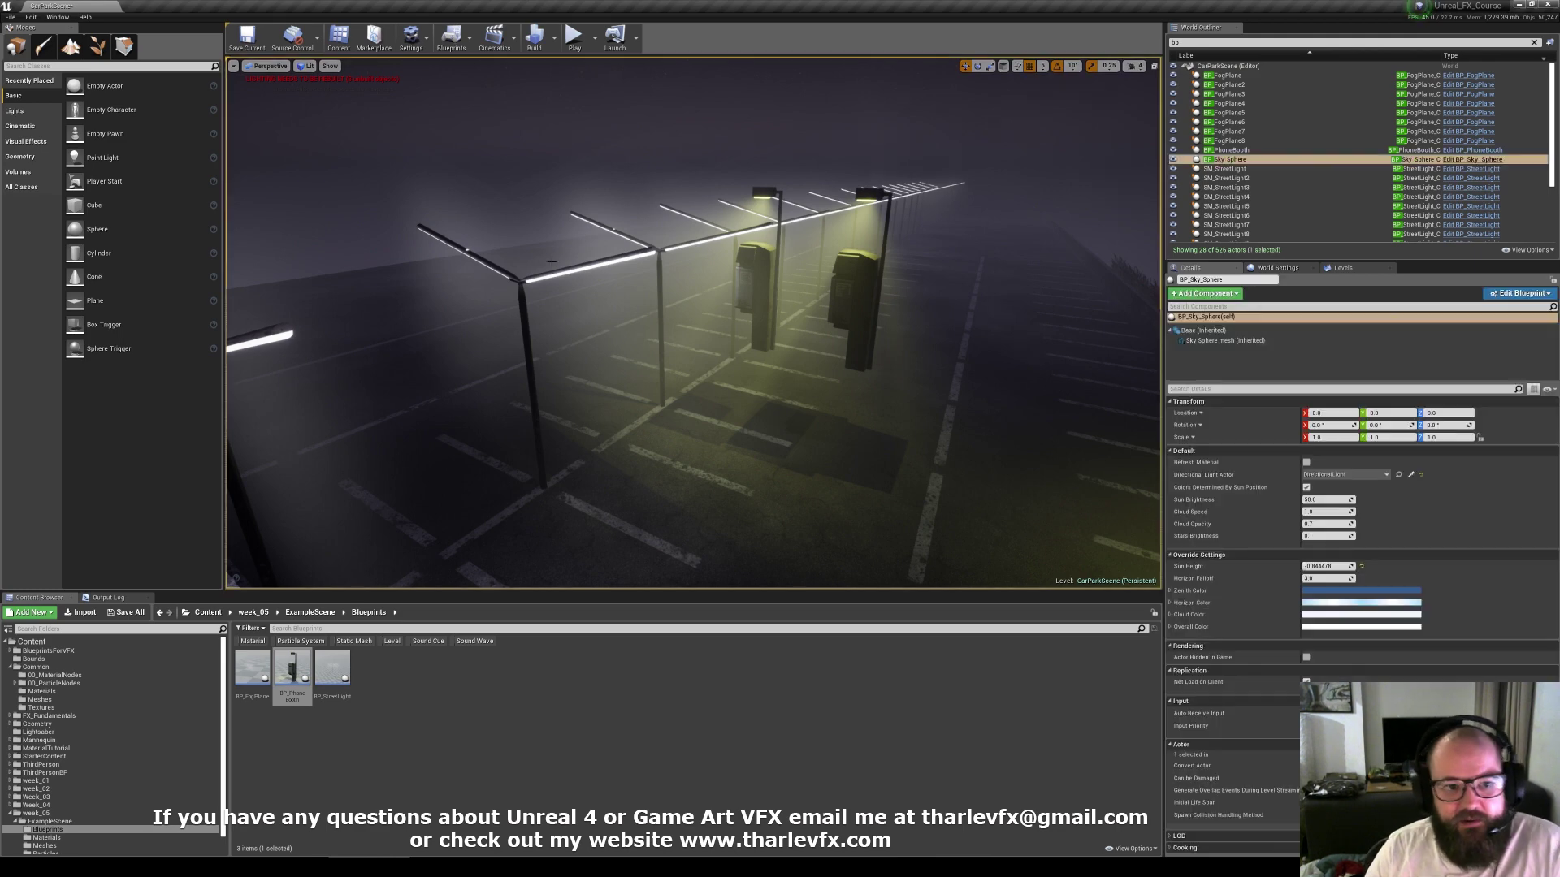
click(439, 487)
Step: Delete the two remaining phone booths that replaced the spheres beside the street lights
click(848, 303)
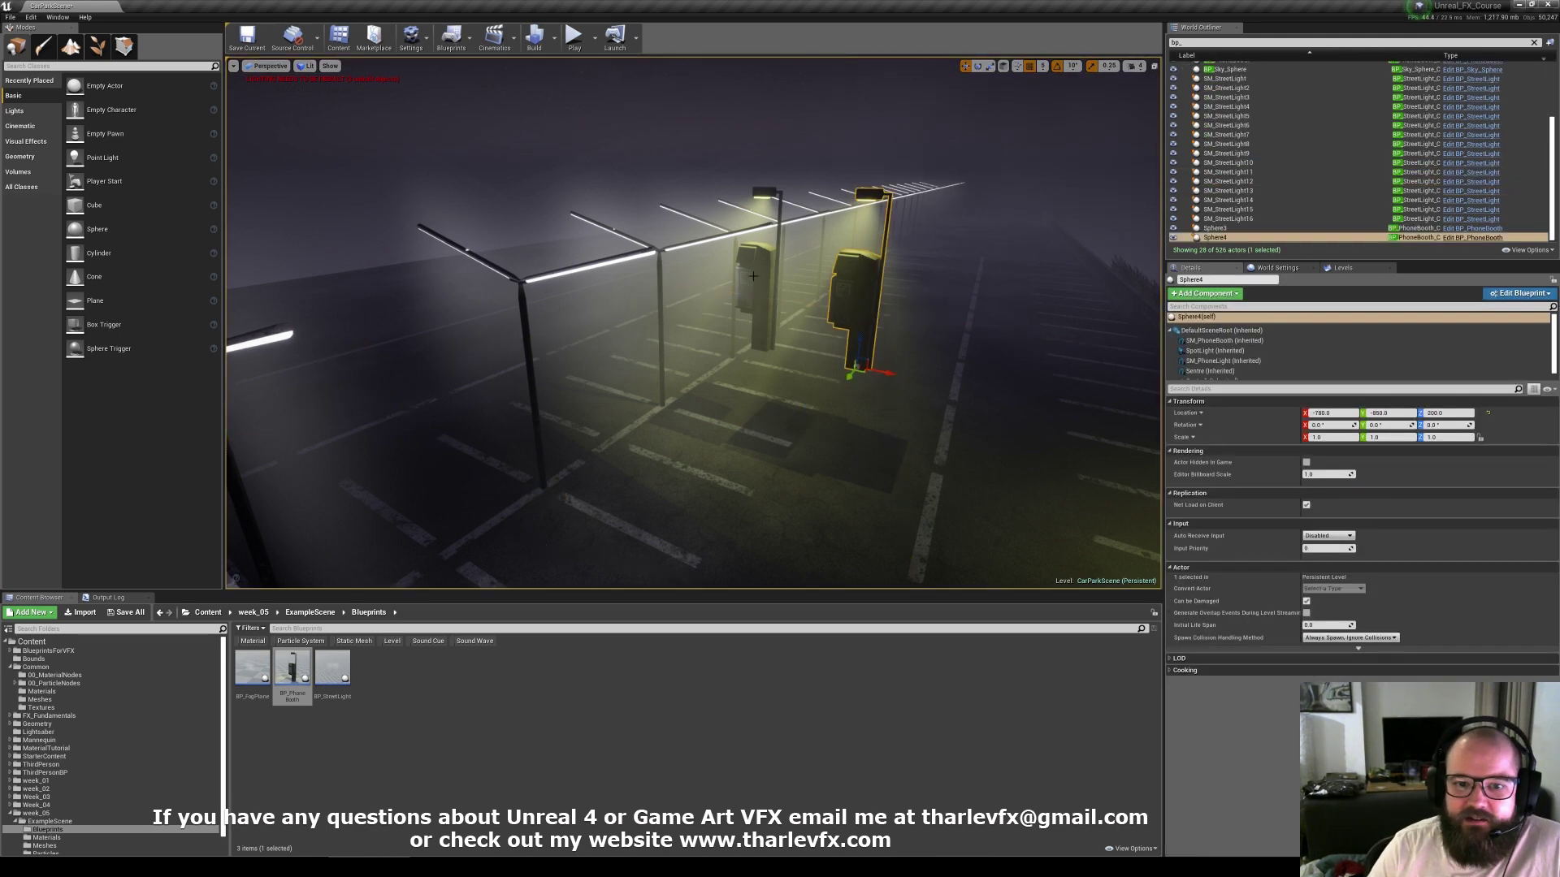
click(759, 291)
click(803, 286)
click(847, 289)
key(Delete)
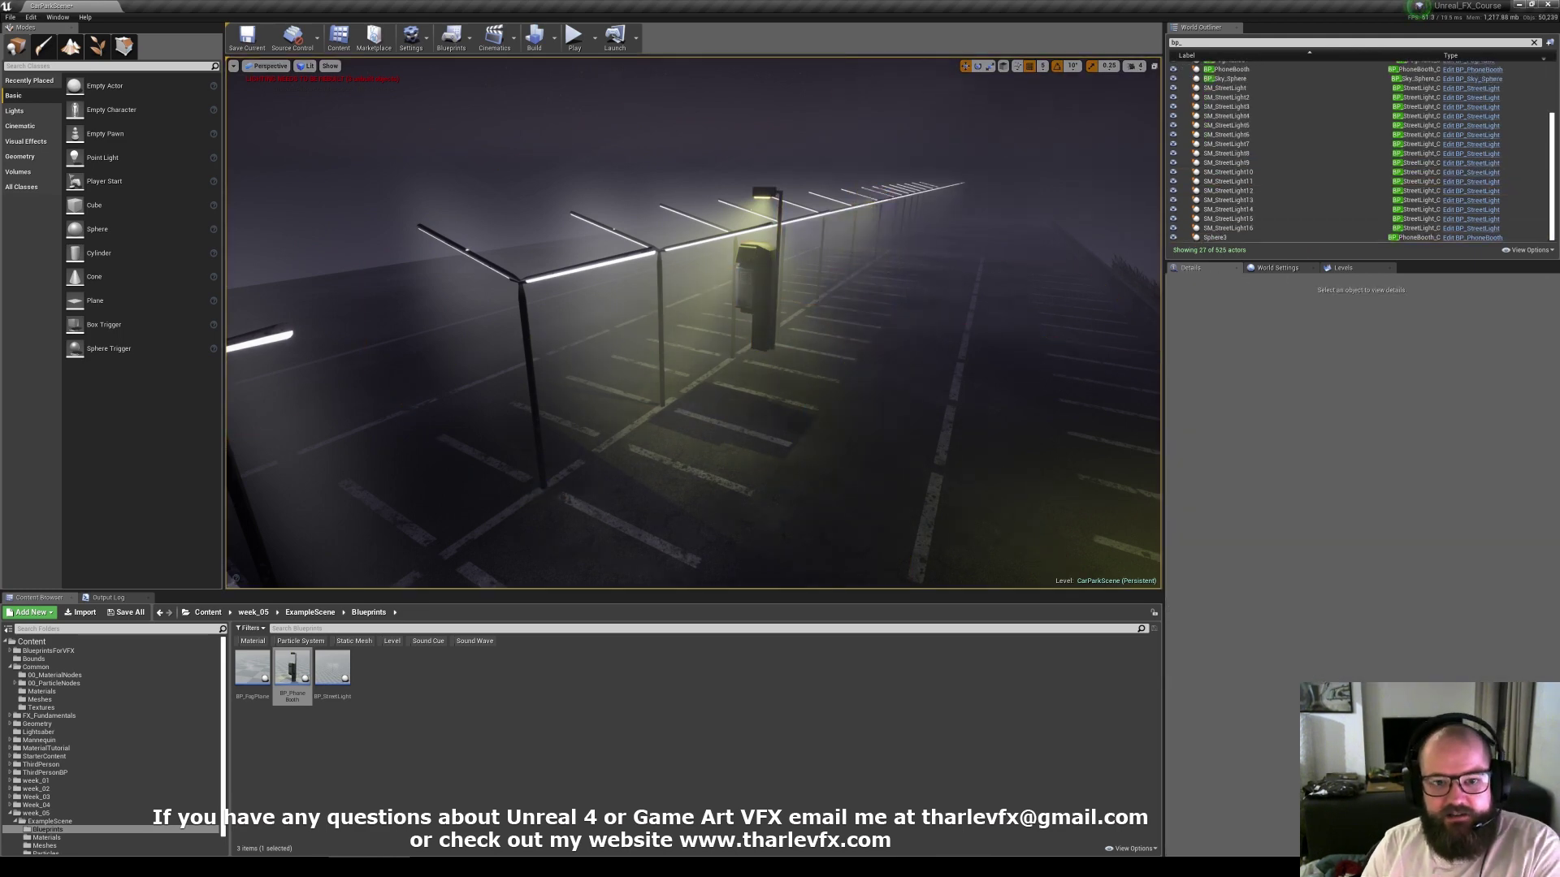
click(759, 297)
key(Delete)
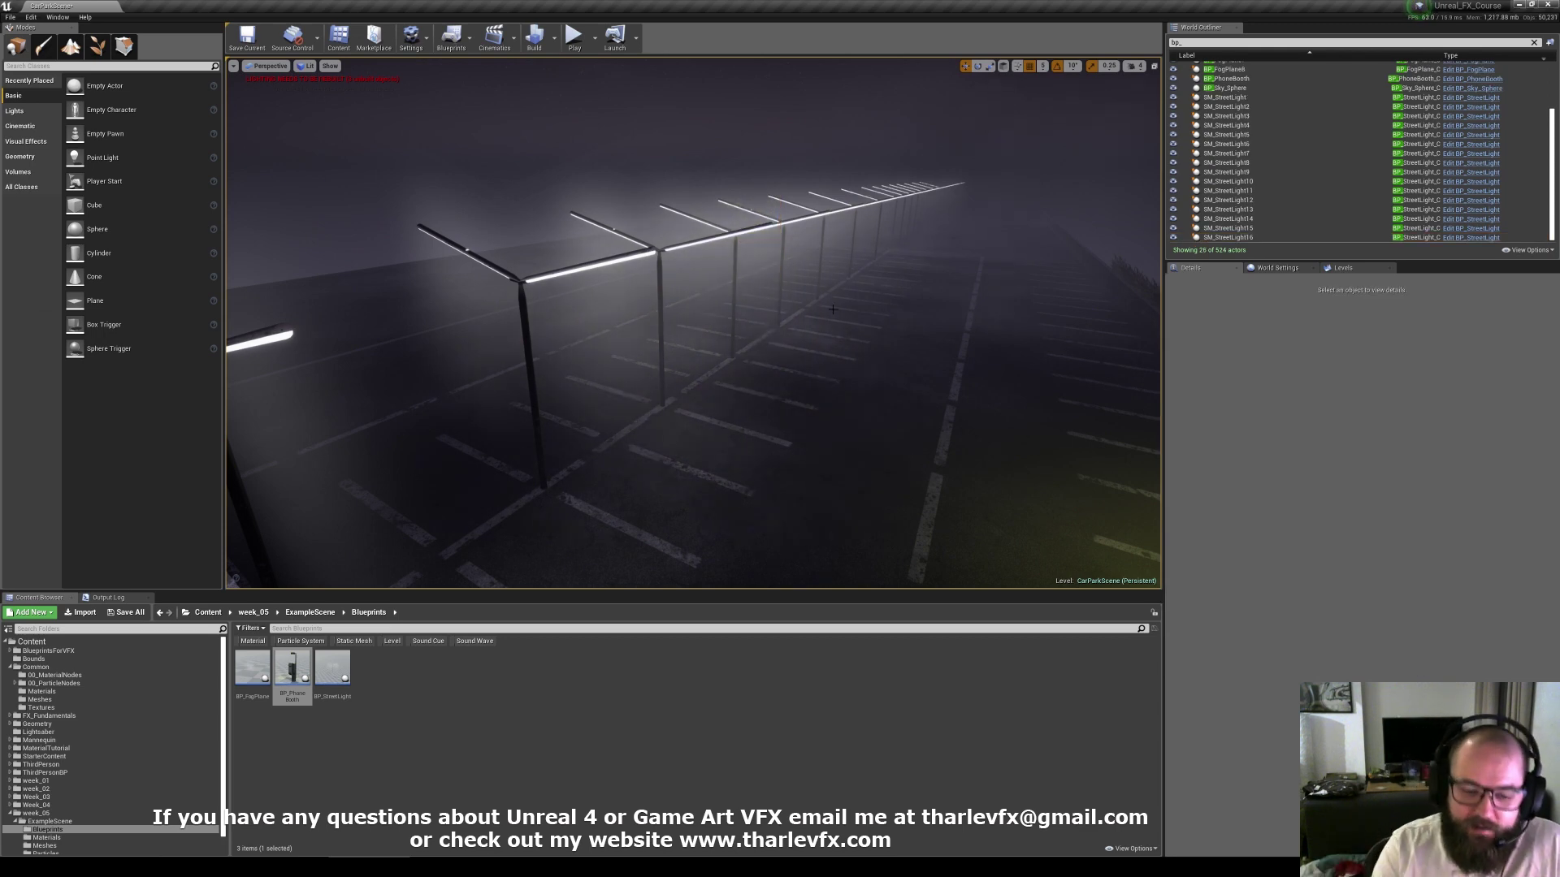
Step: Test picking through the fog at the far end of the street light row with translucent selection off
key(w)
right_drag(829, 308, 845, 280)
click(783, 300)
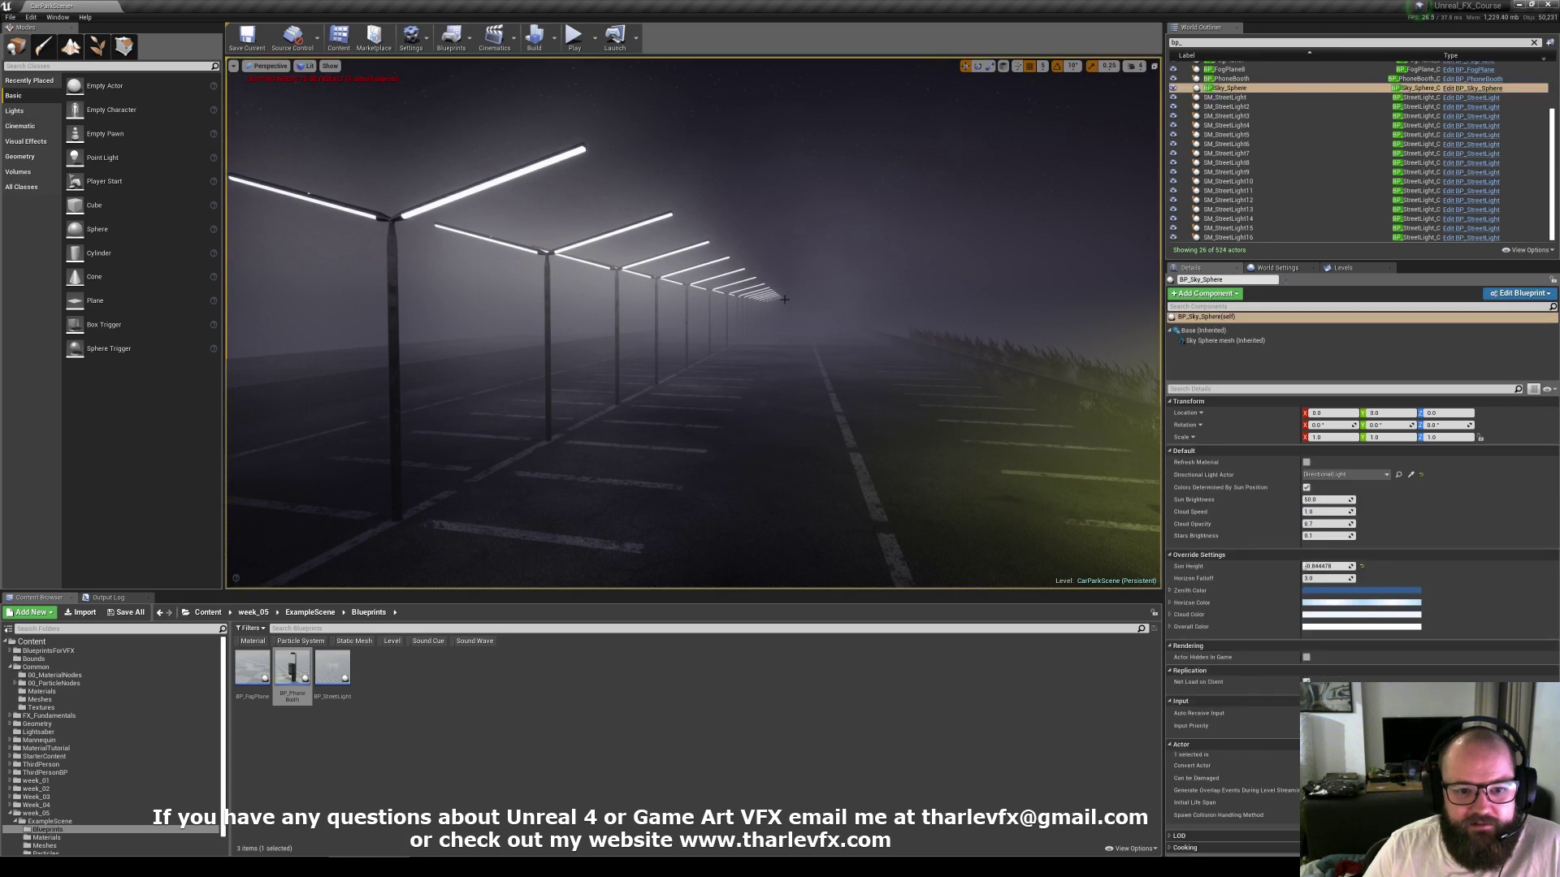
click(759, 297)
click(784, 298)
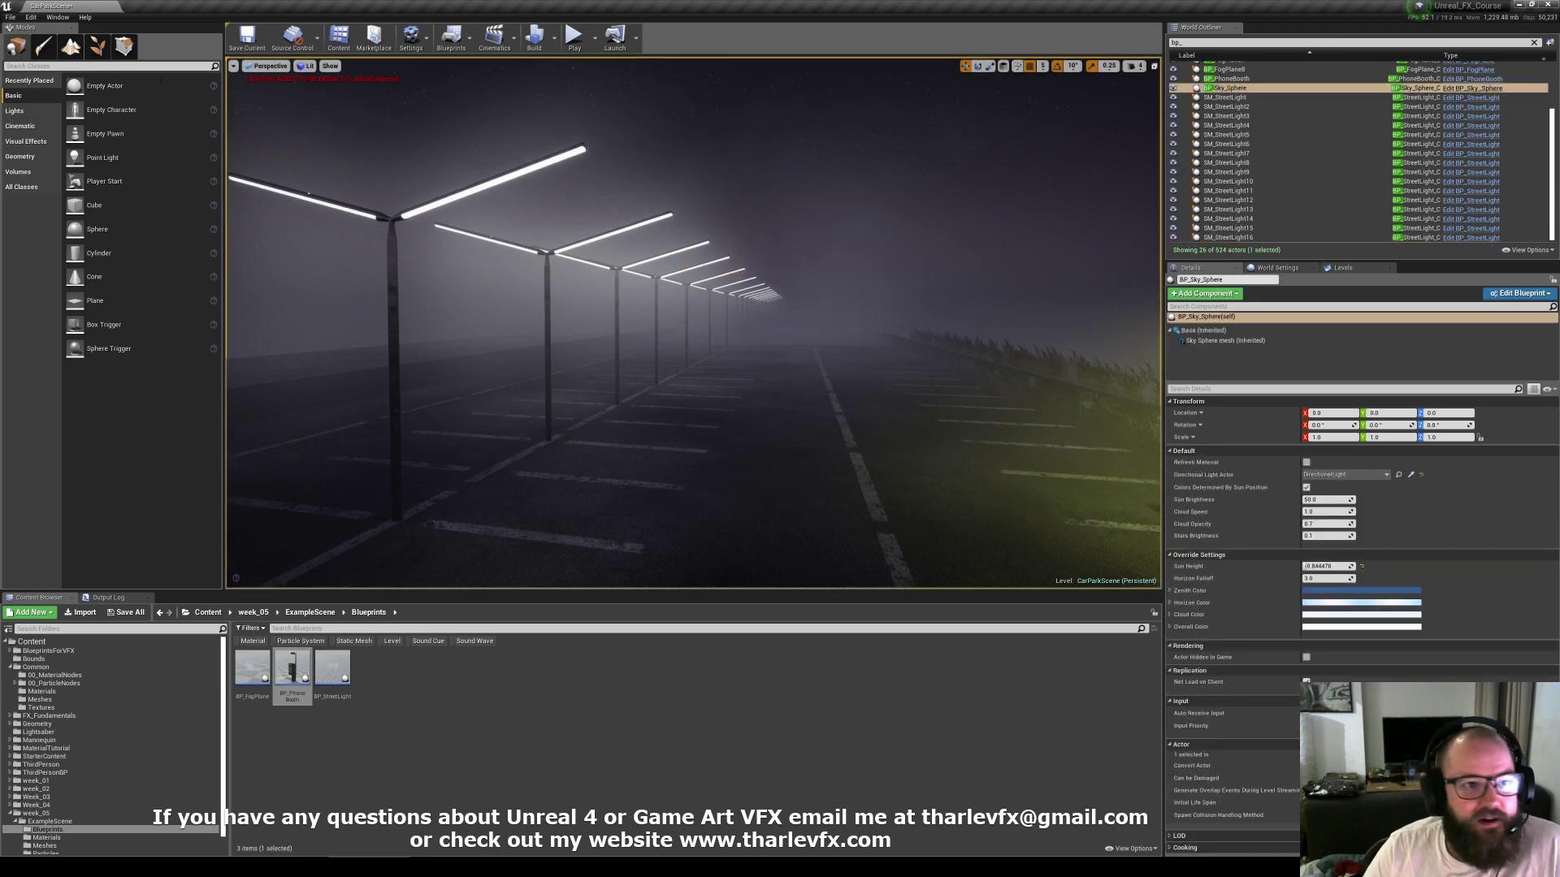
click(306, 66)
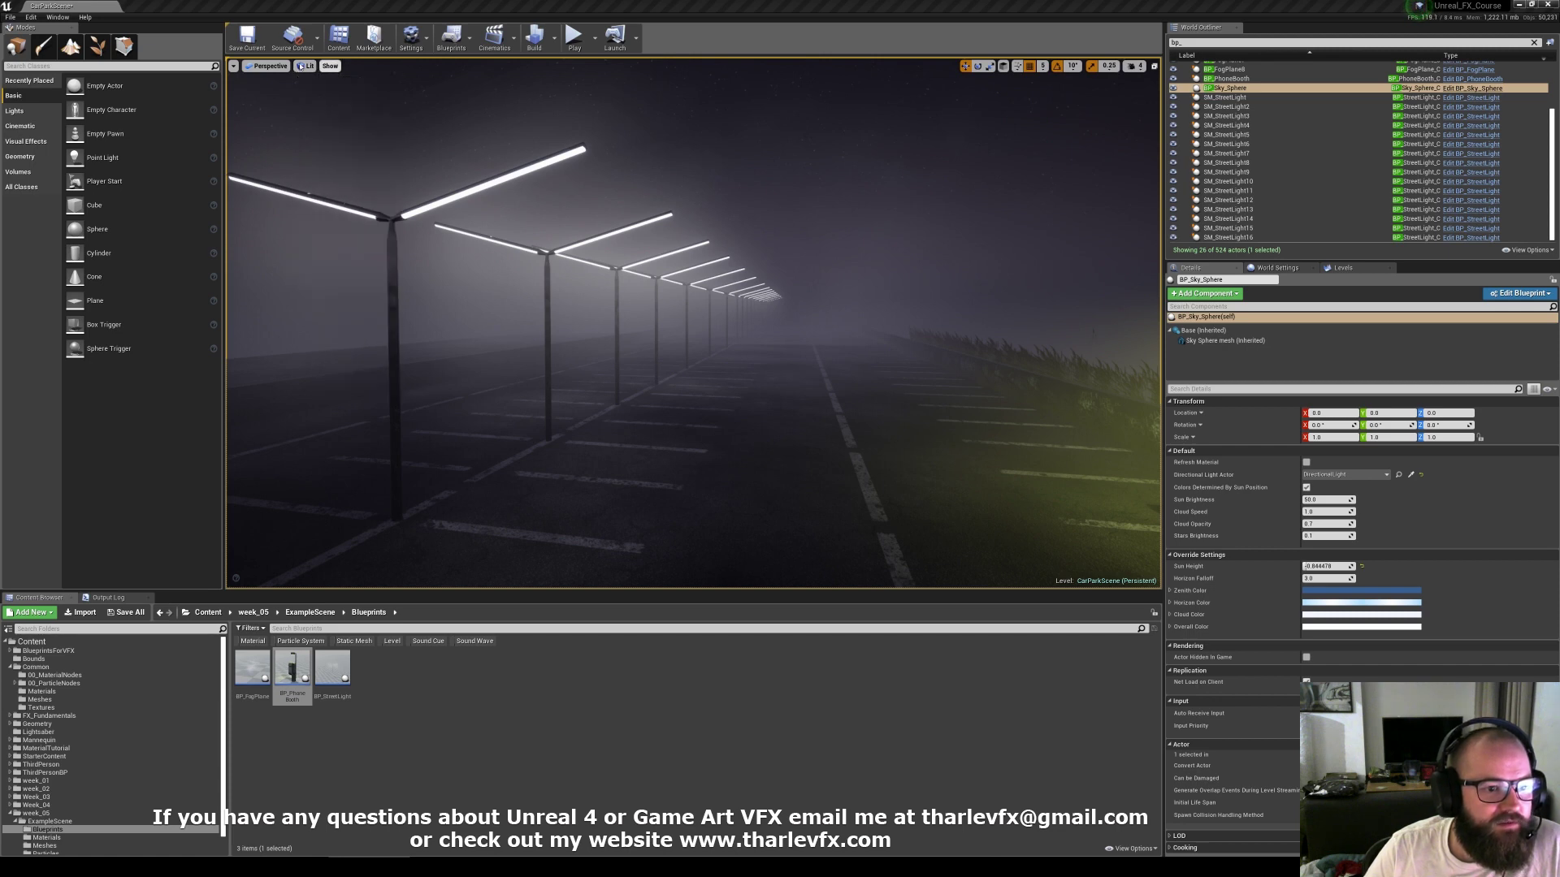
mouse_move(233, 66)
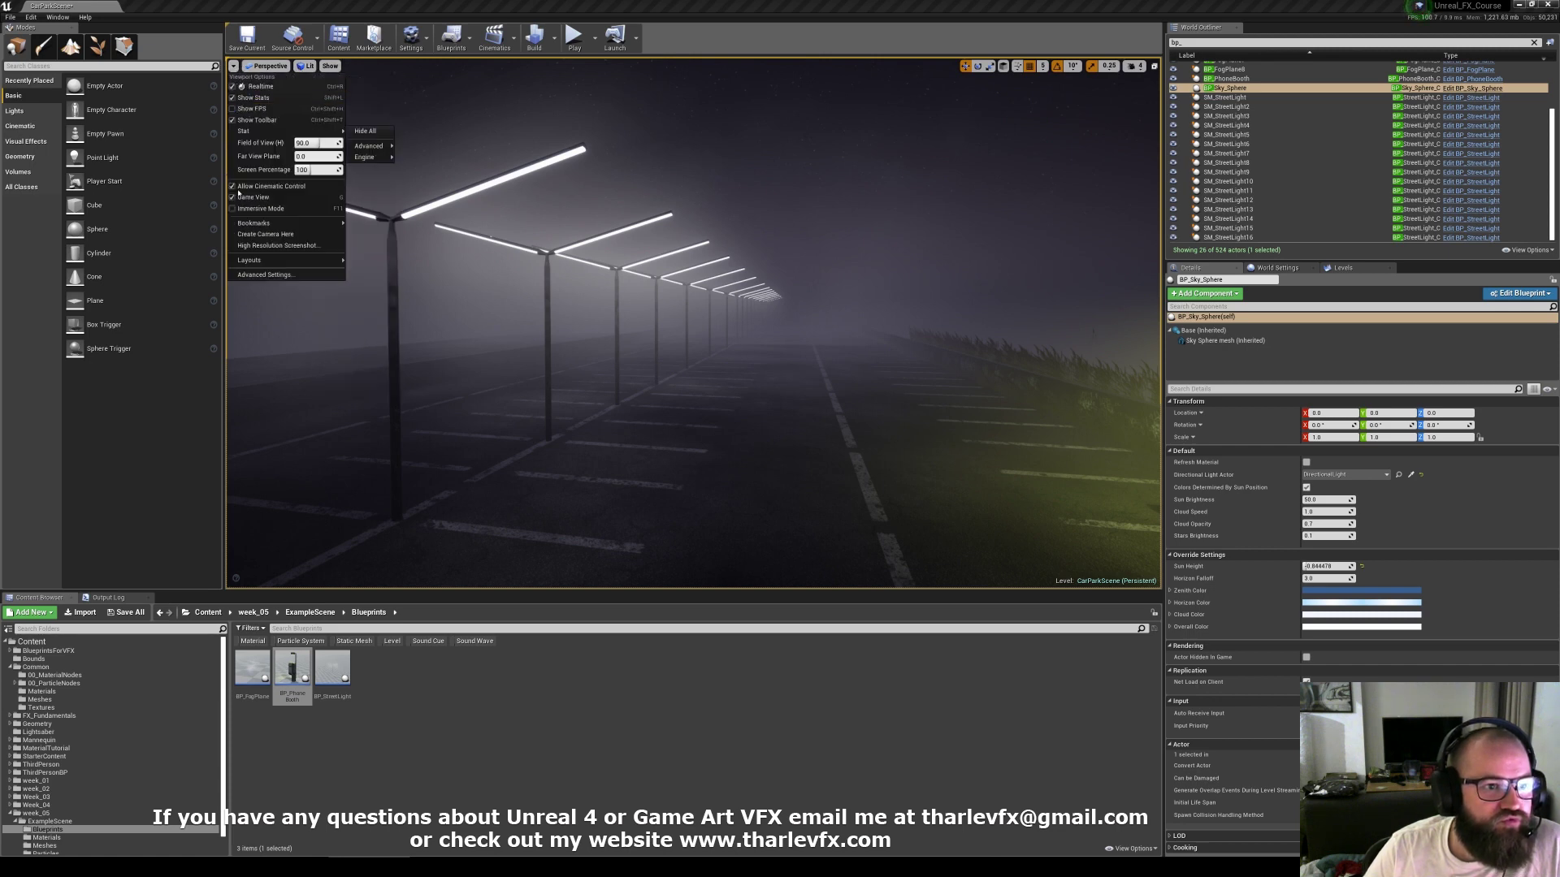
click(266, 66)
click(732, 21)
Step: Toggle translucent selection on and off to compare picking the street light's cone with the ground plane behind it
mouse_move(739, 255)
right_down()
mouse_move(756, 261)
mouse_move(739, 255)
right_up()
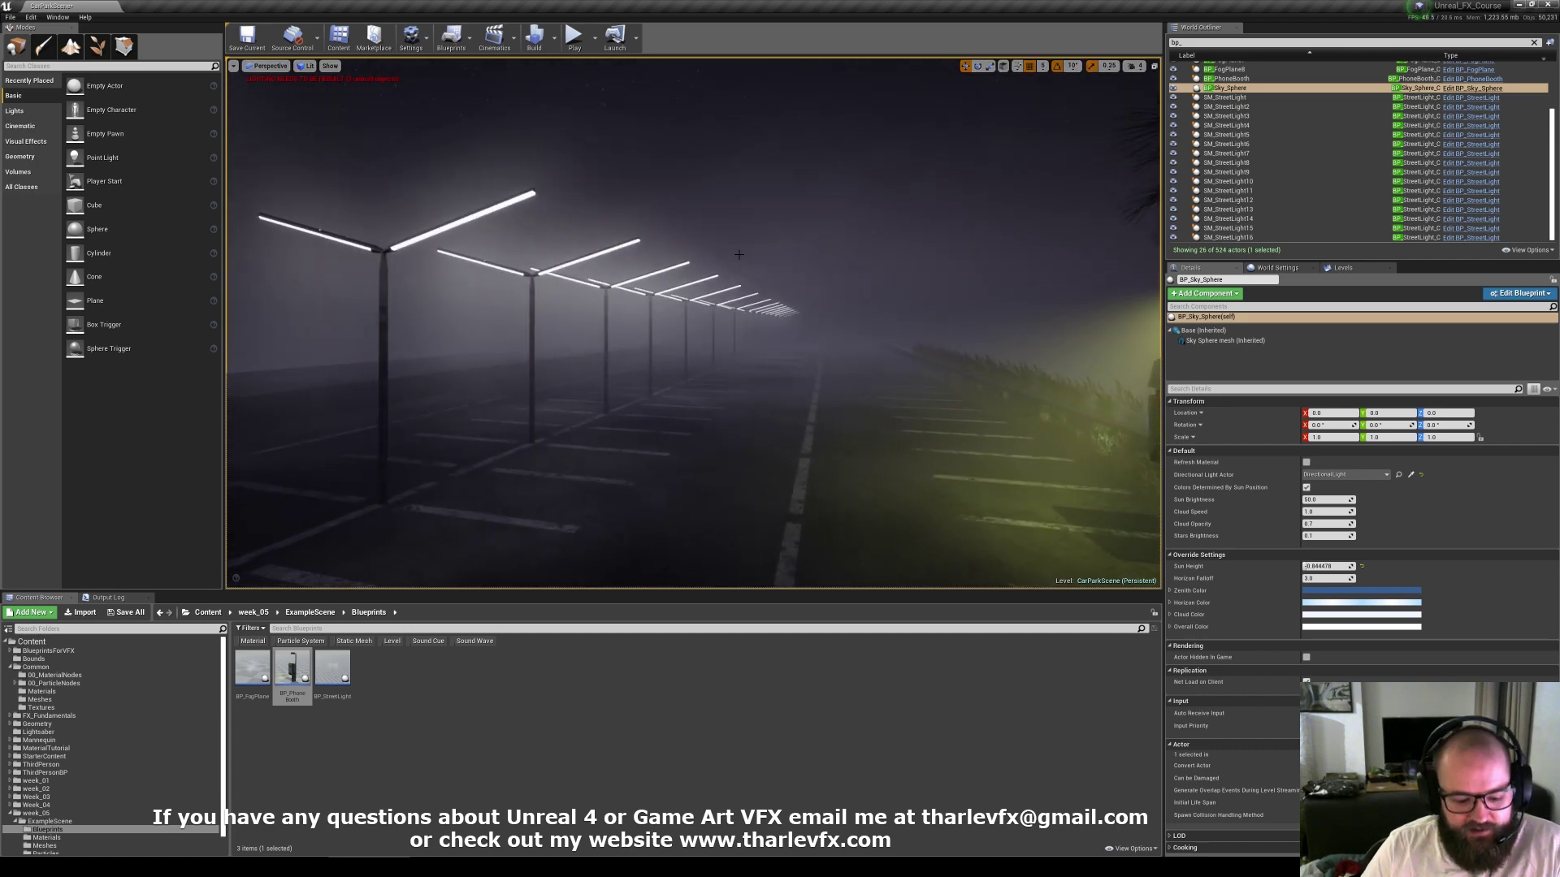
click(740, 361)
click(758, 329)
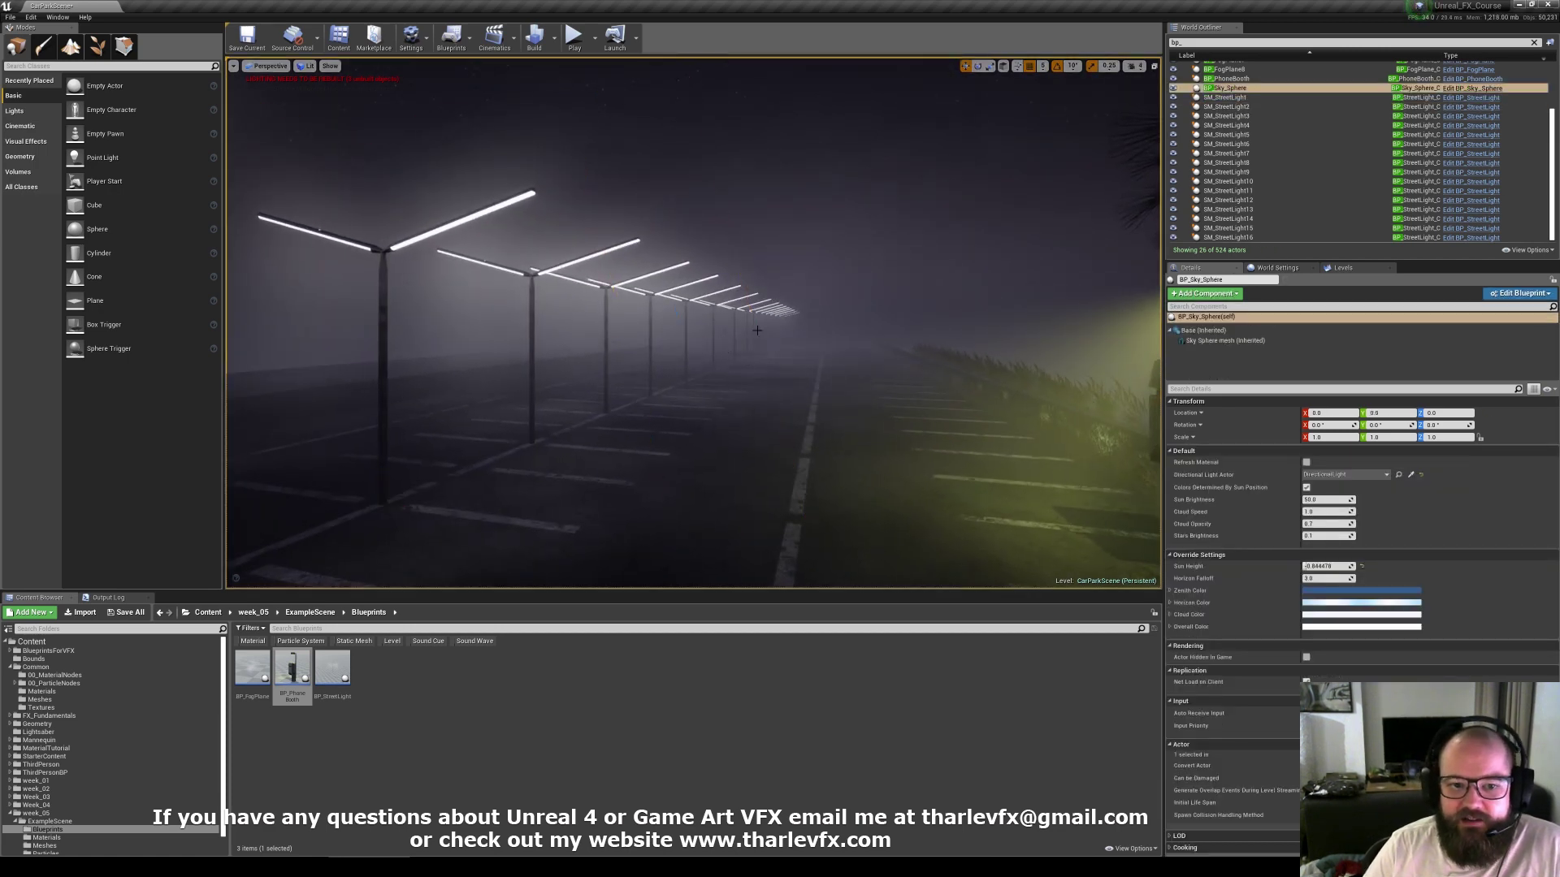
click(667, 330)
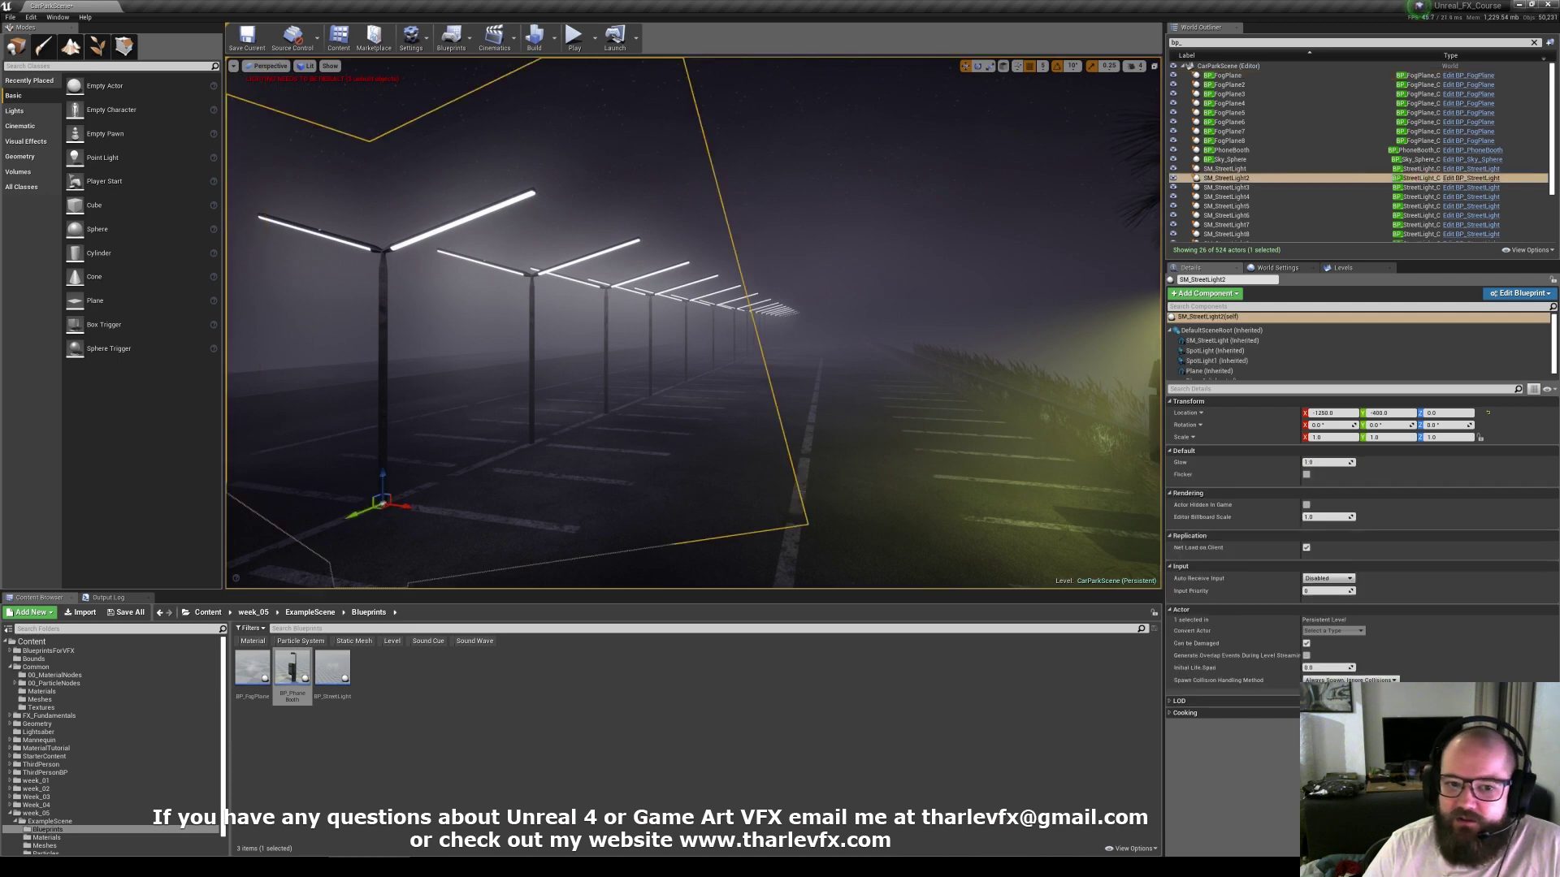
click(798, 327)
click(725, 361)
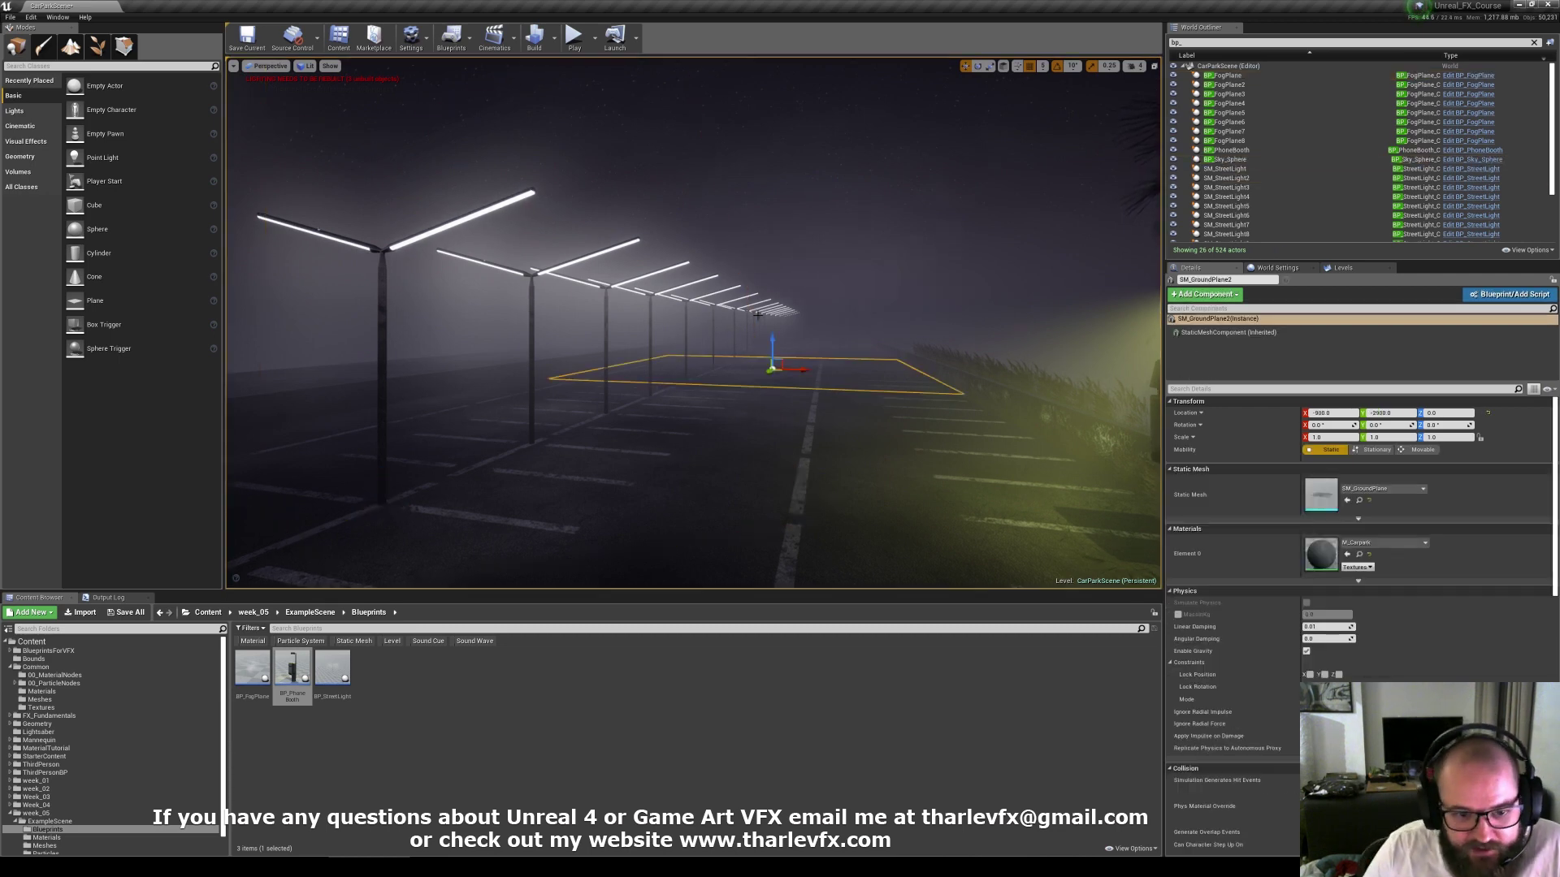
Step: Compare picking the sky sphere with picking the fog plane in front of it by turning translucent selection back on
click(749, 351)
click(762, 335)
click(773, 326)
click(745, 321)
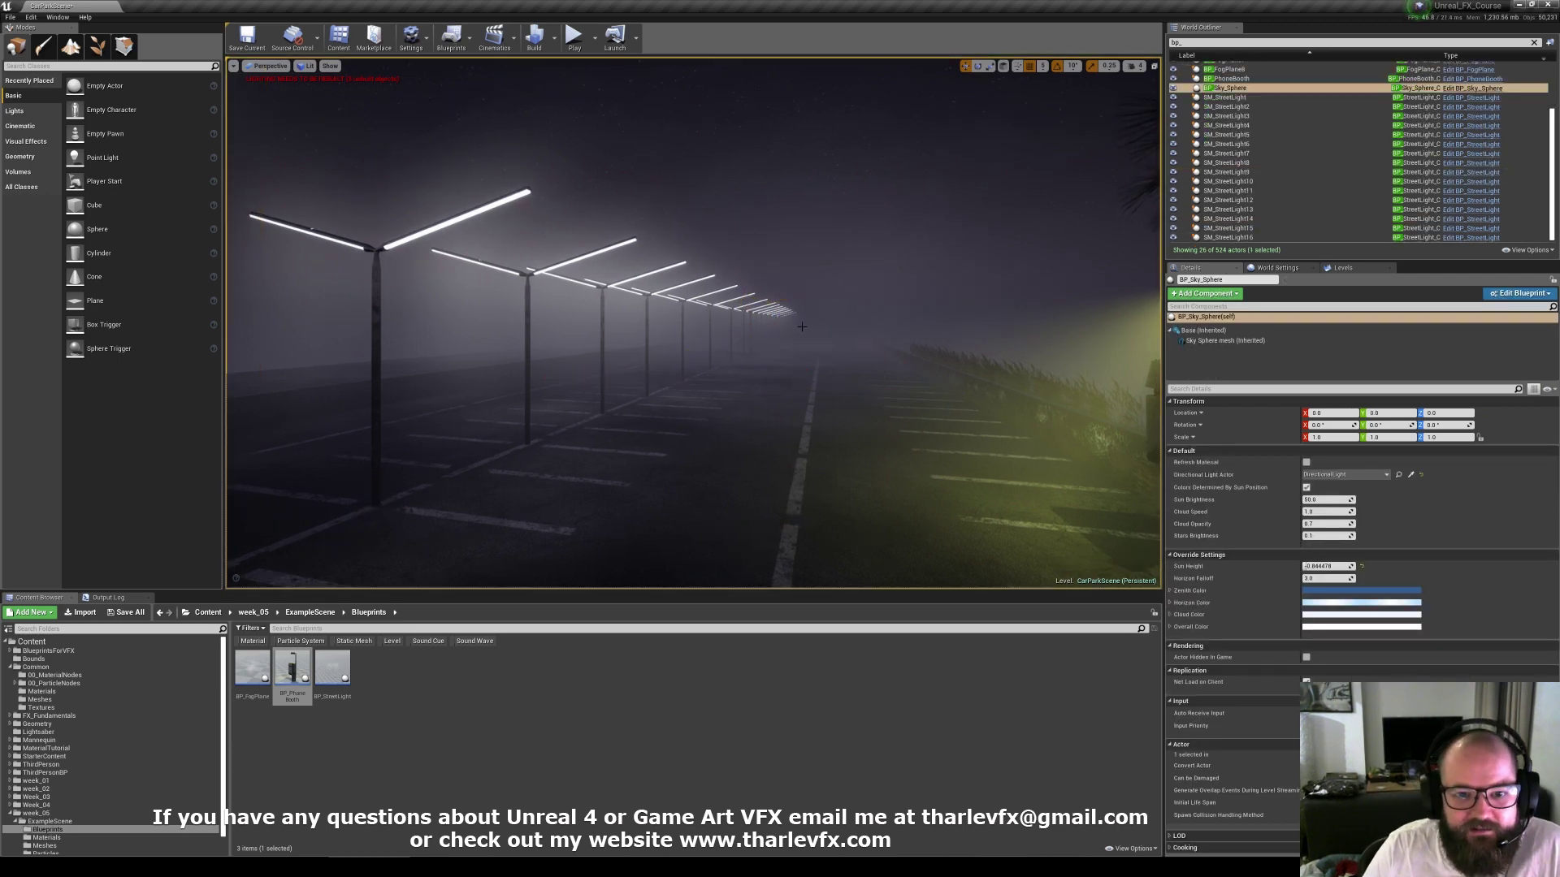
click(721, 334)
click(719, 345)
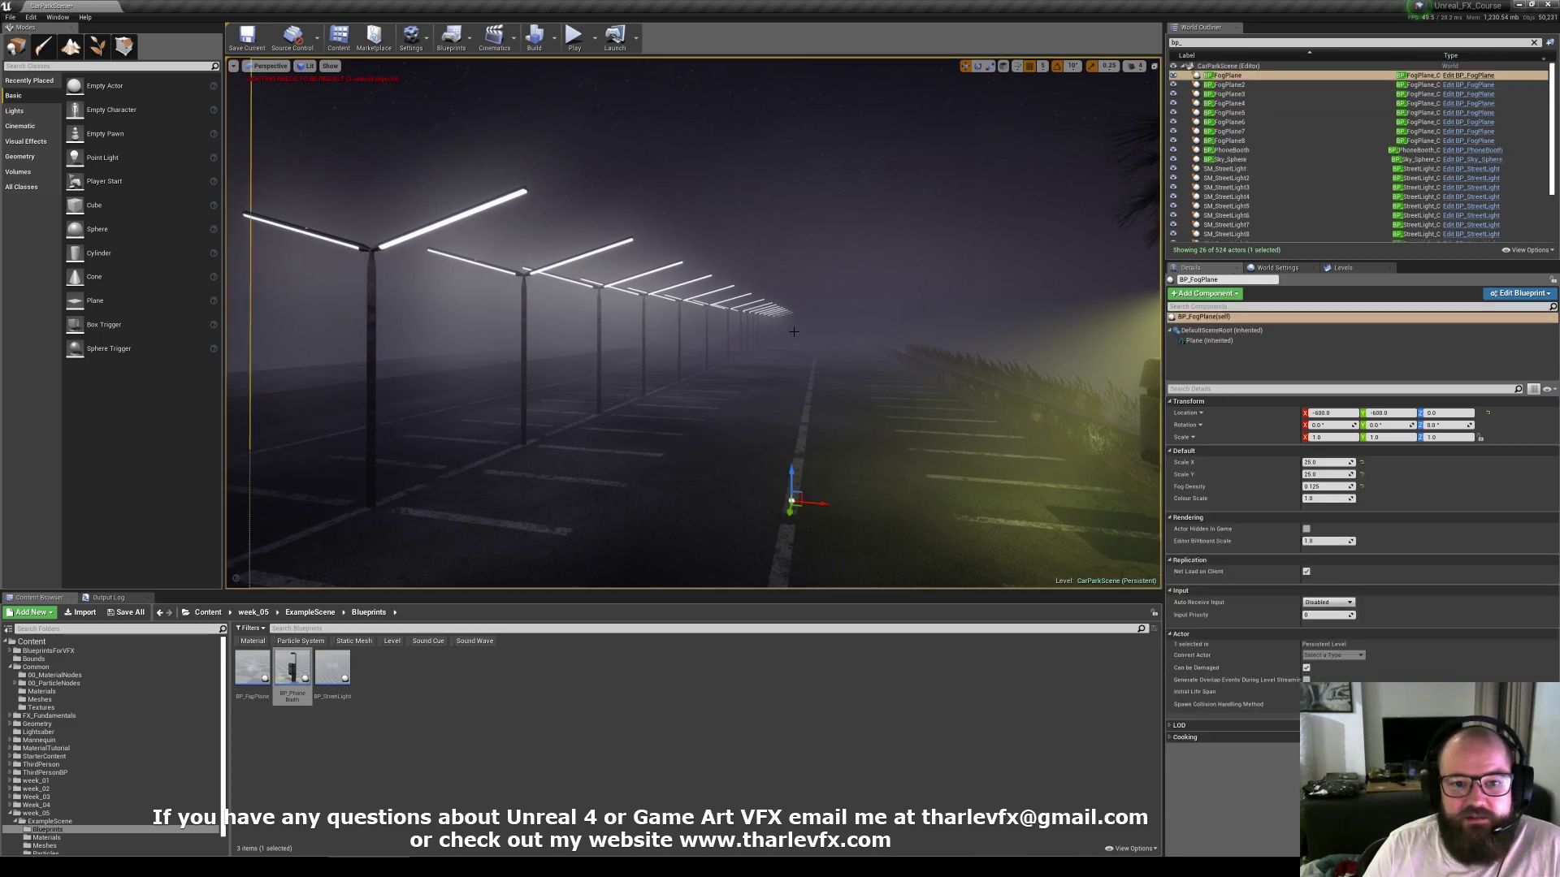
key(f)
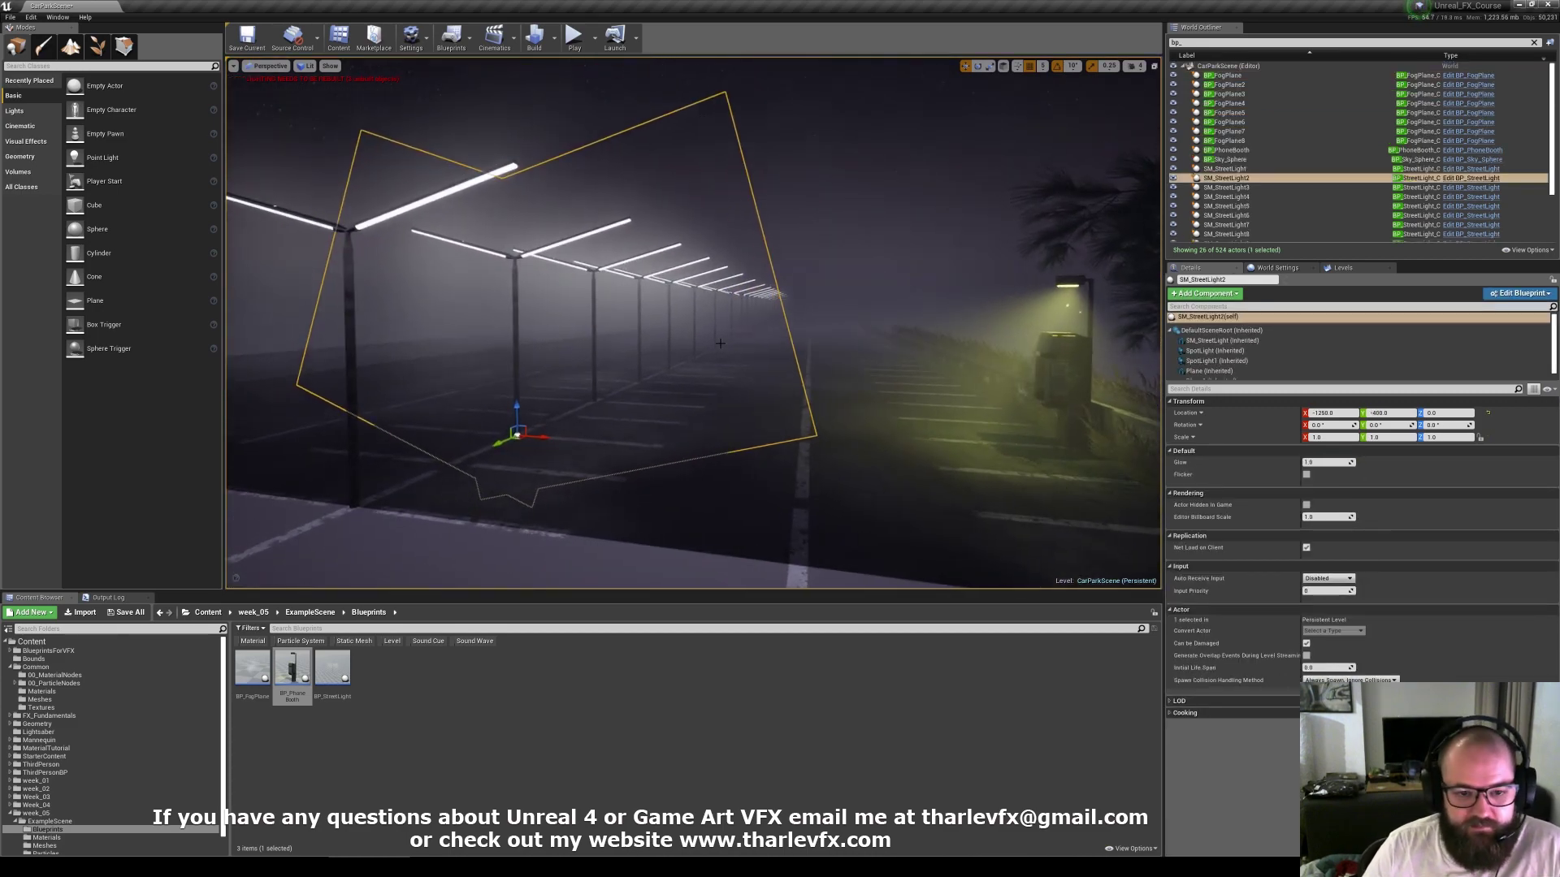
Step: Switch to the browser's Unreal tips page and review the section on copying and pasting data
key(alt+Tab)
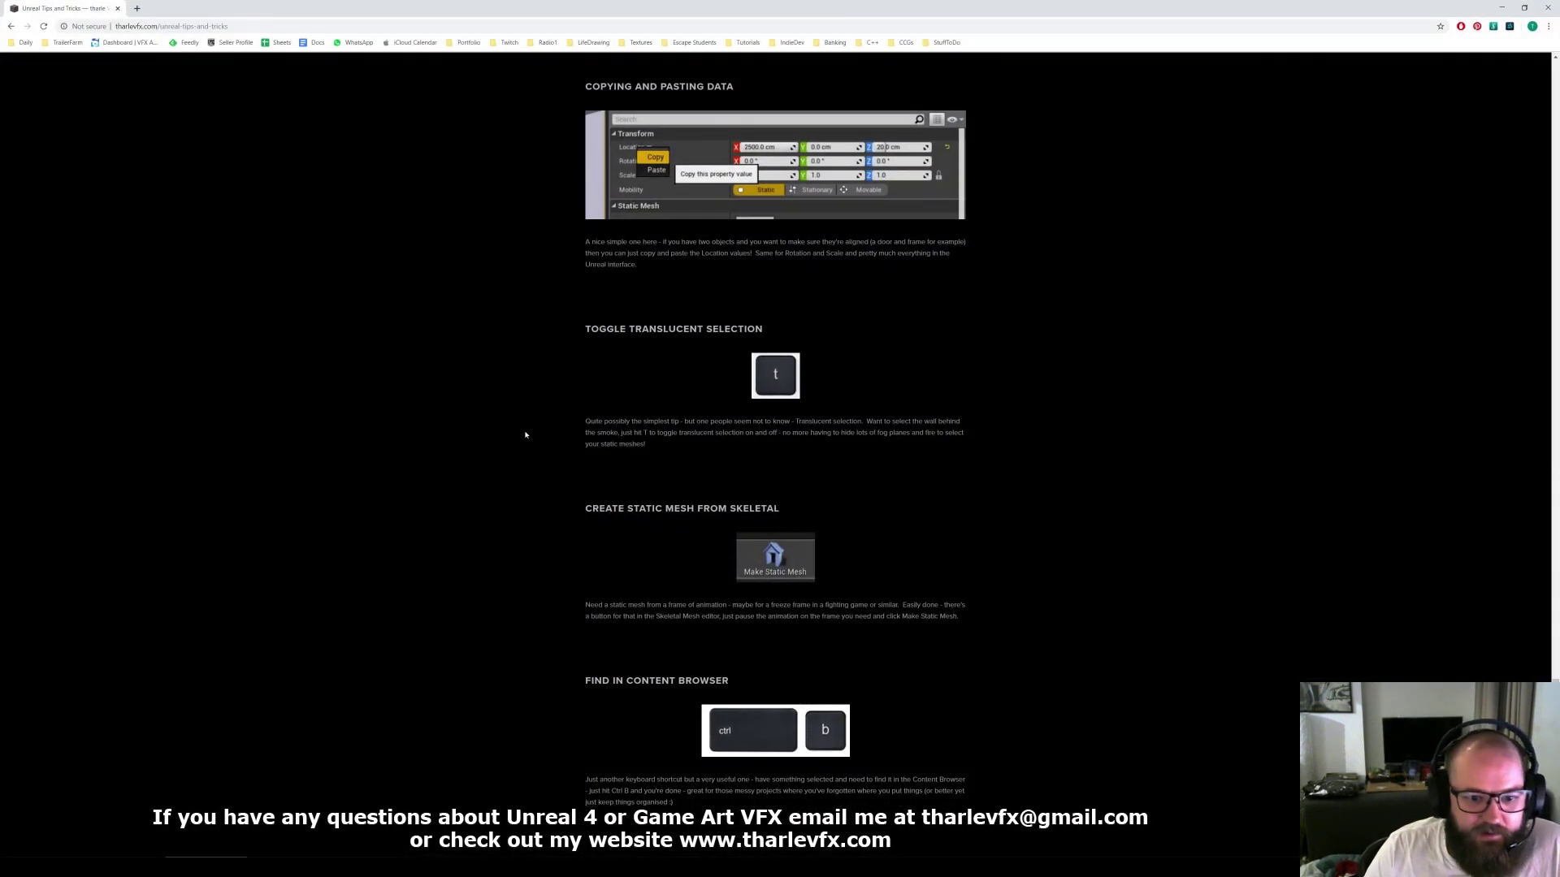
scroll(539, 657, up, 3)
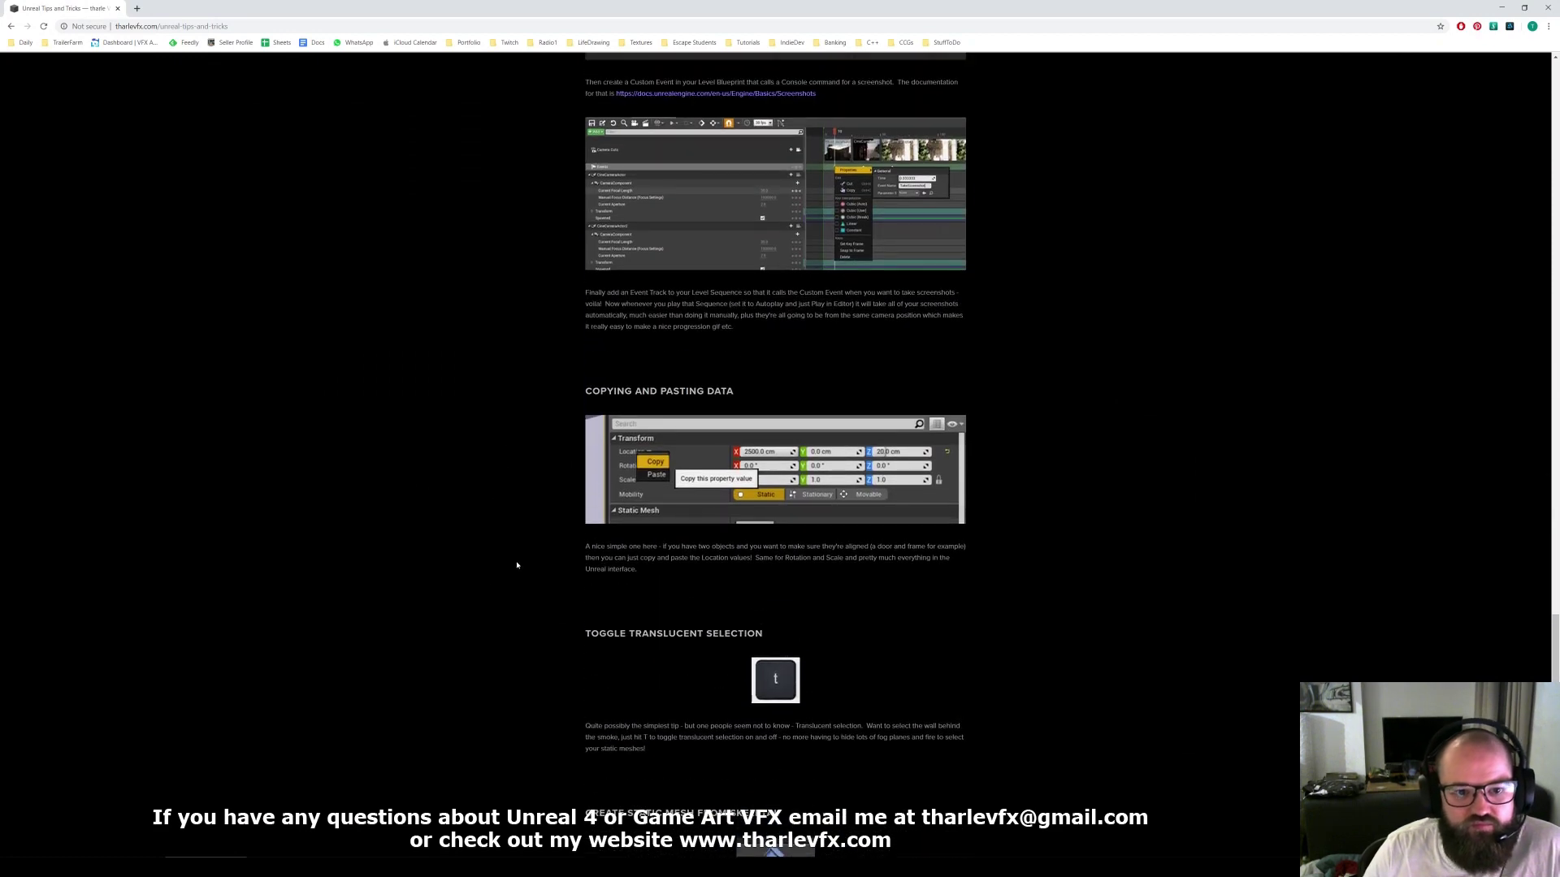
scroll(516, 565, down, 1)
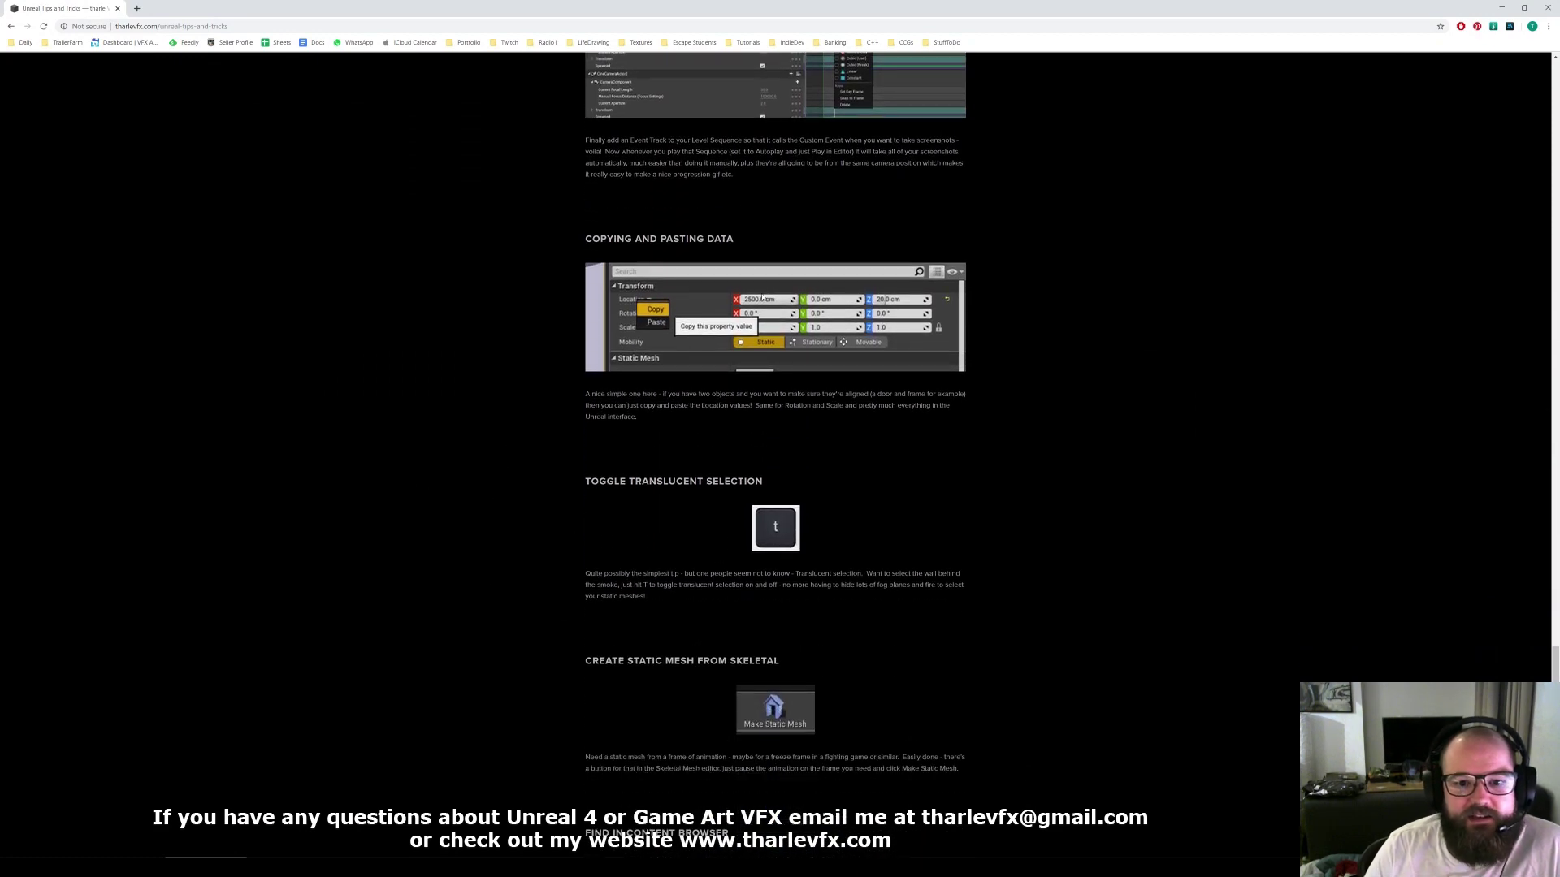
click(1502, 7)
Step: Duplicate the phone booth and place the copy across the parking bays at about X -700, Y -600
right_drag(801, 252, 837, 276)
click(833, 246)
alt+drag(861, 427, 451, 448)
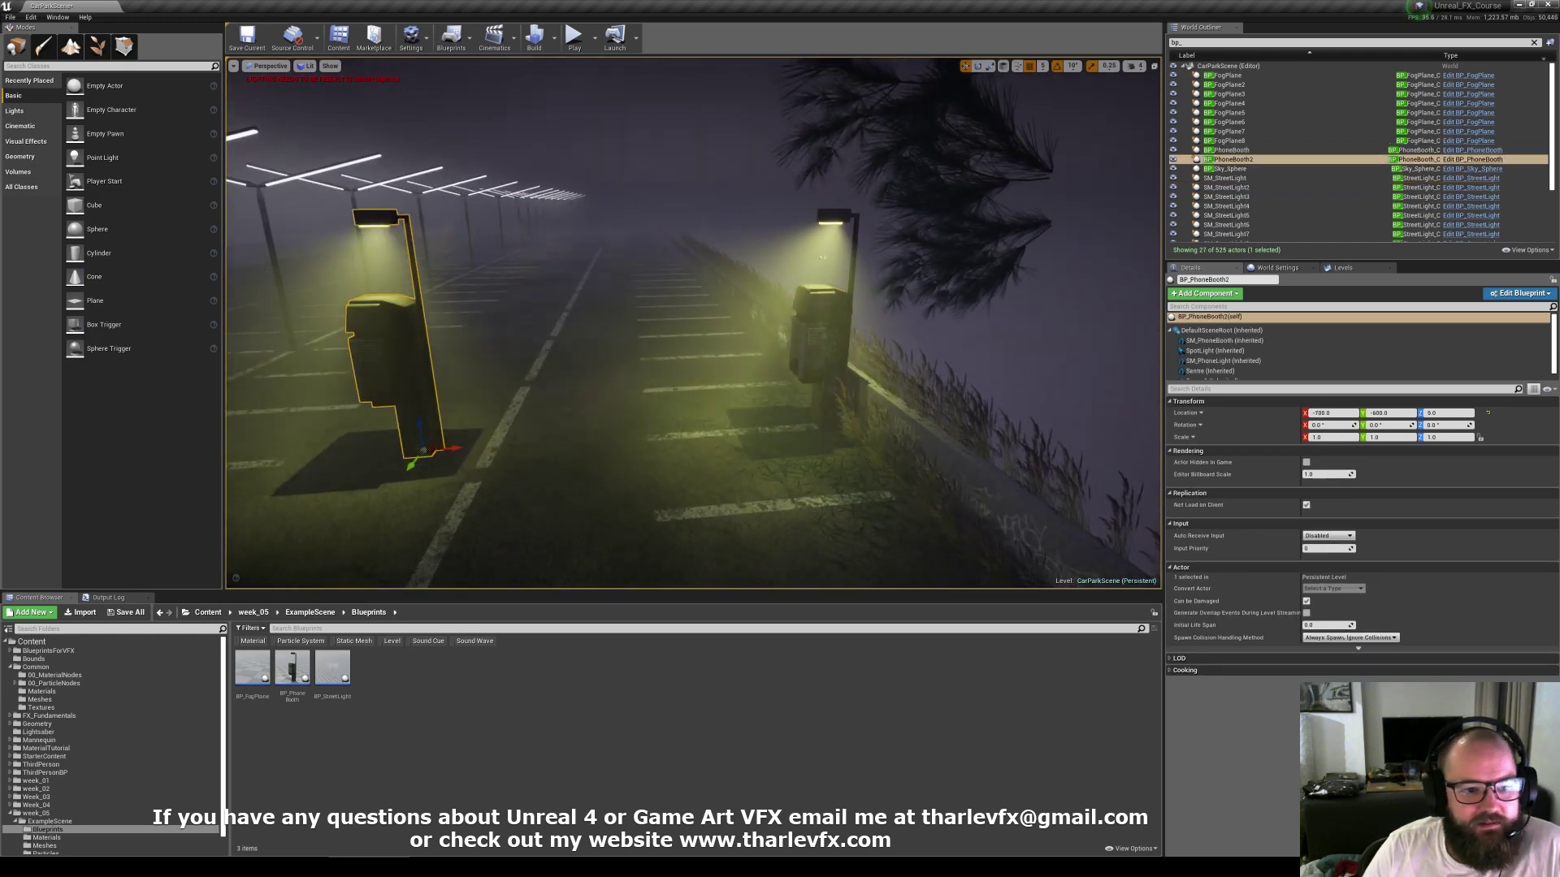
key(f)
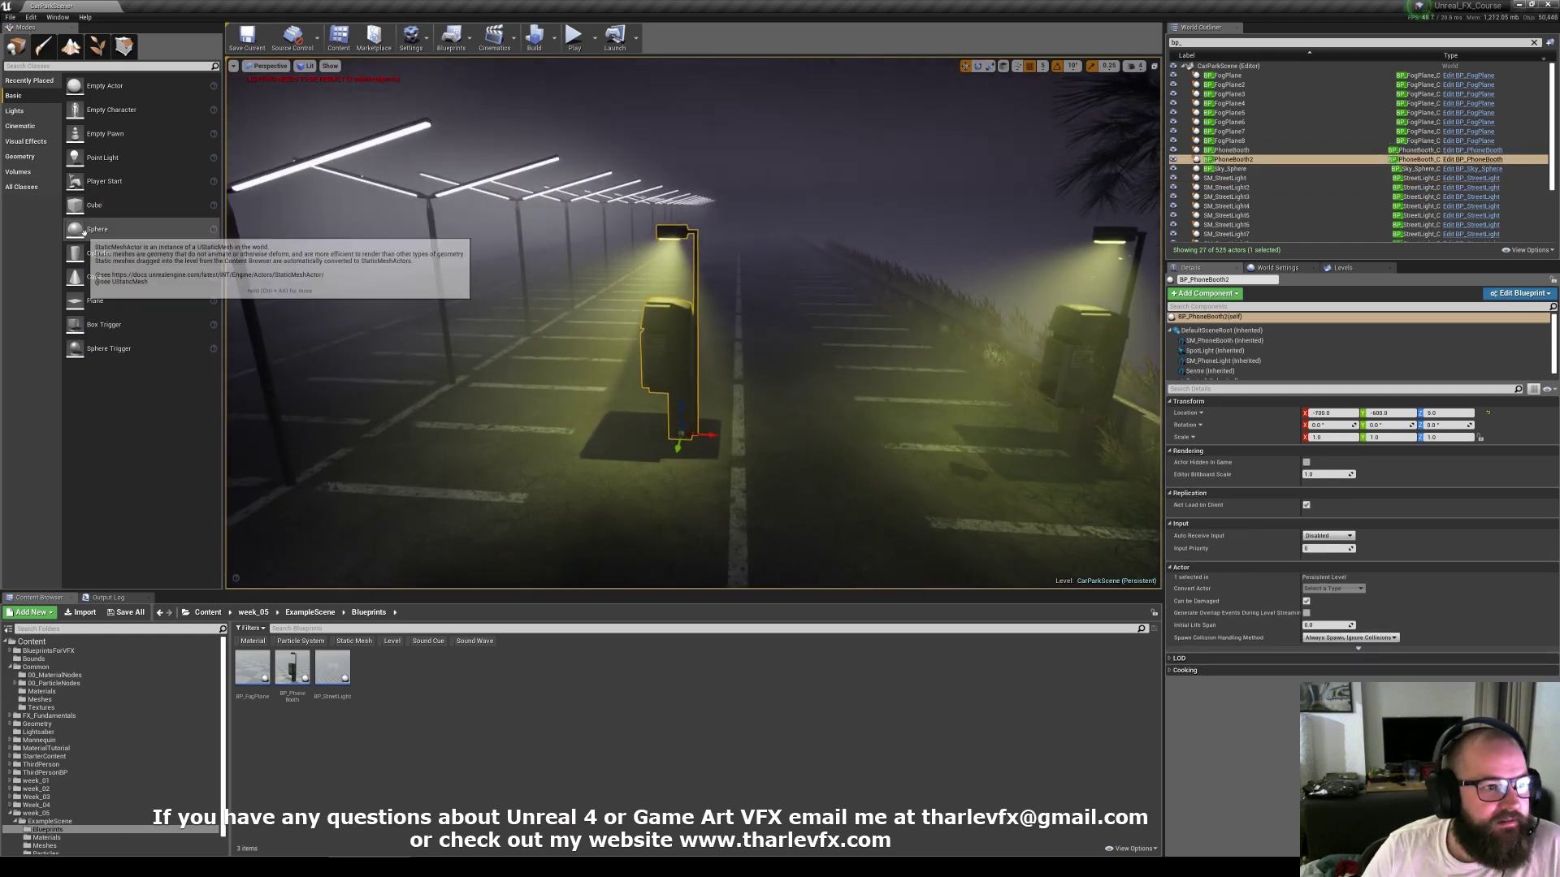
Step: Add a sphere to the car park and paste the duplicated phone booth's location onto it
drag(83, 233, 837, 351)
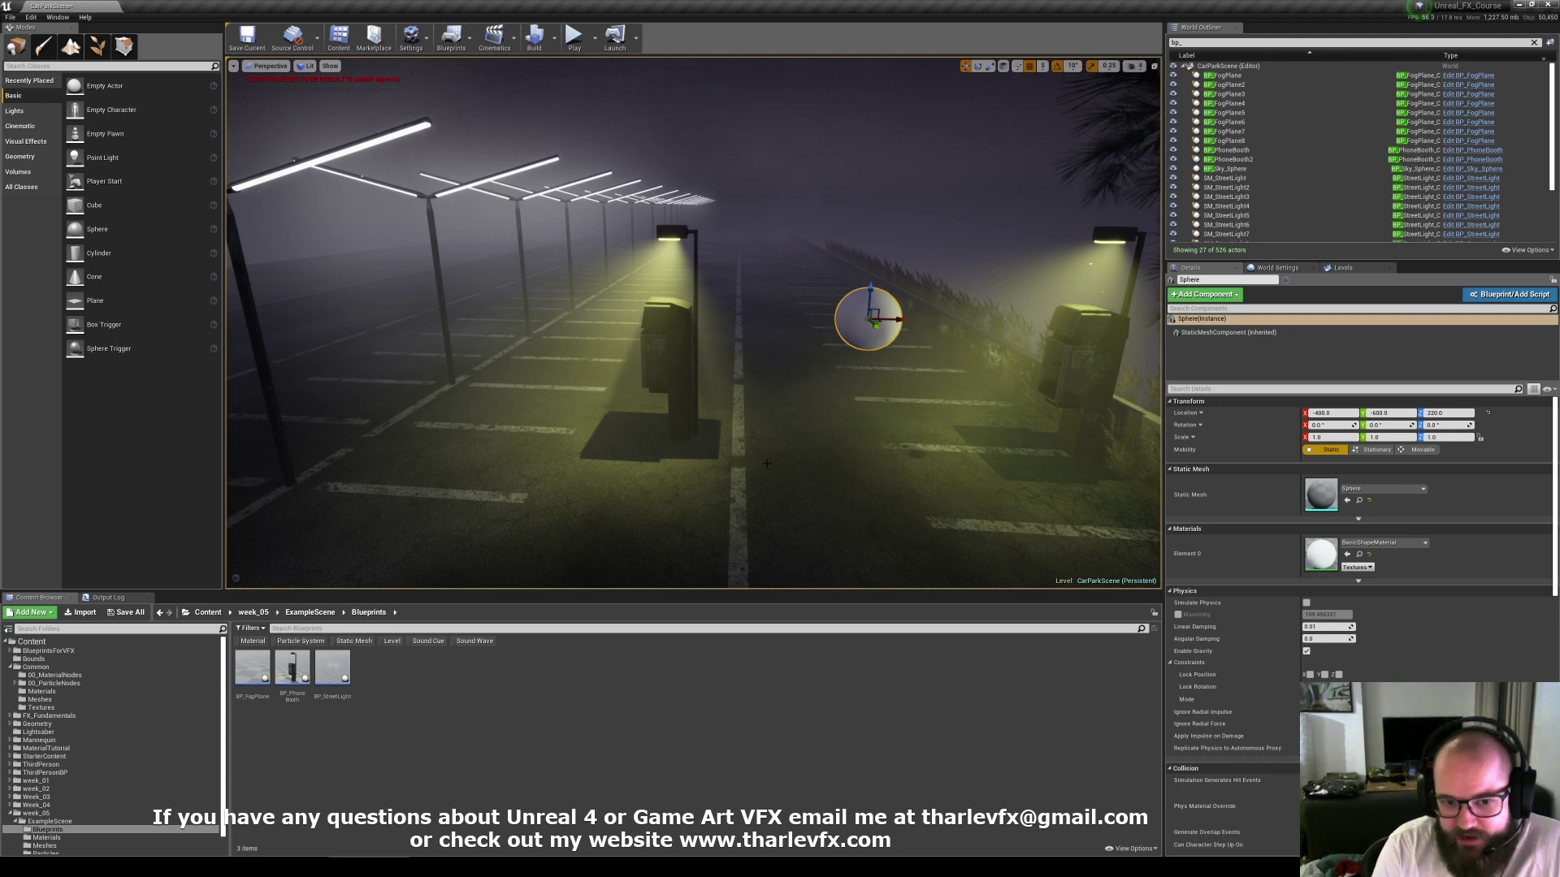
click(663, 322)
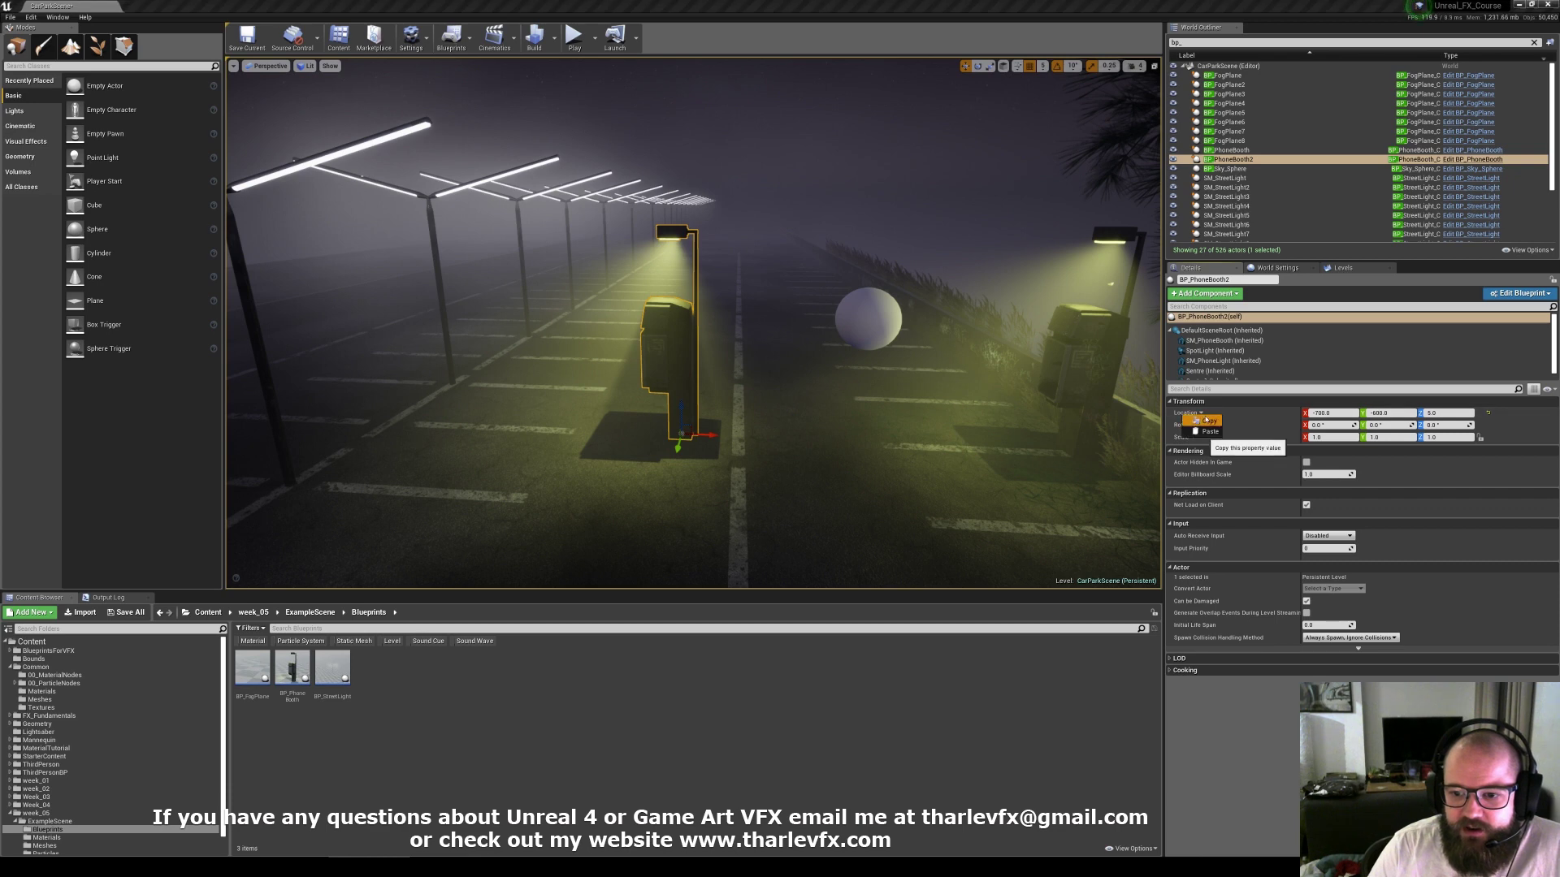
click(868, 319)
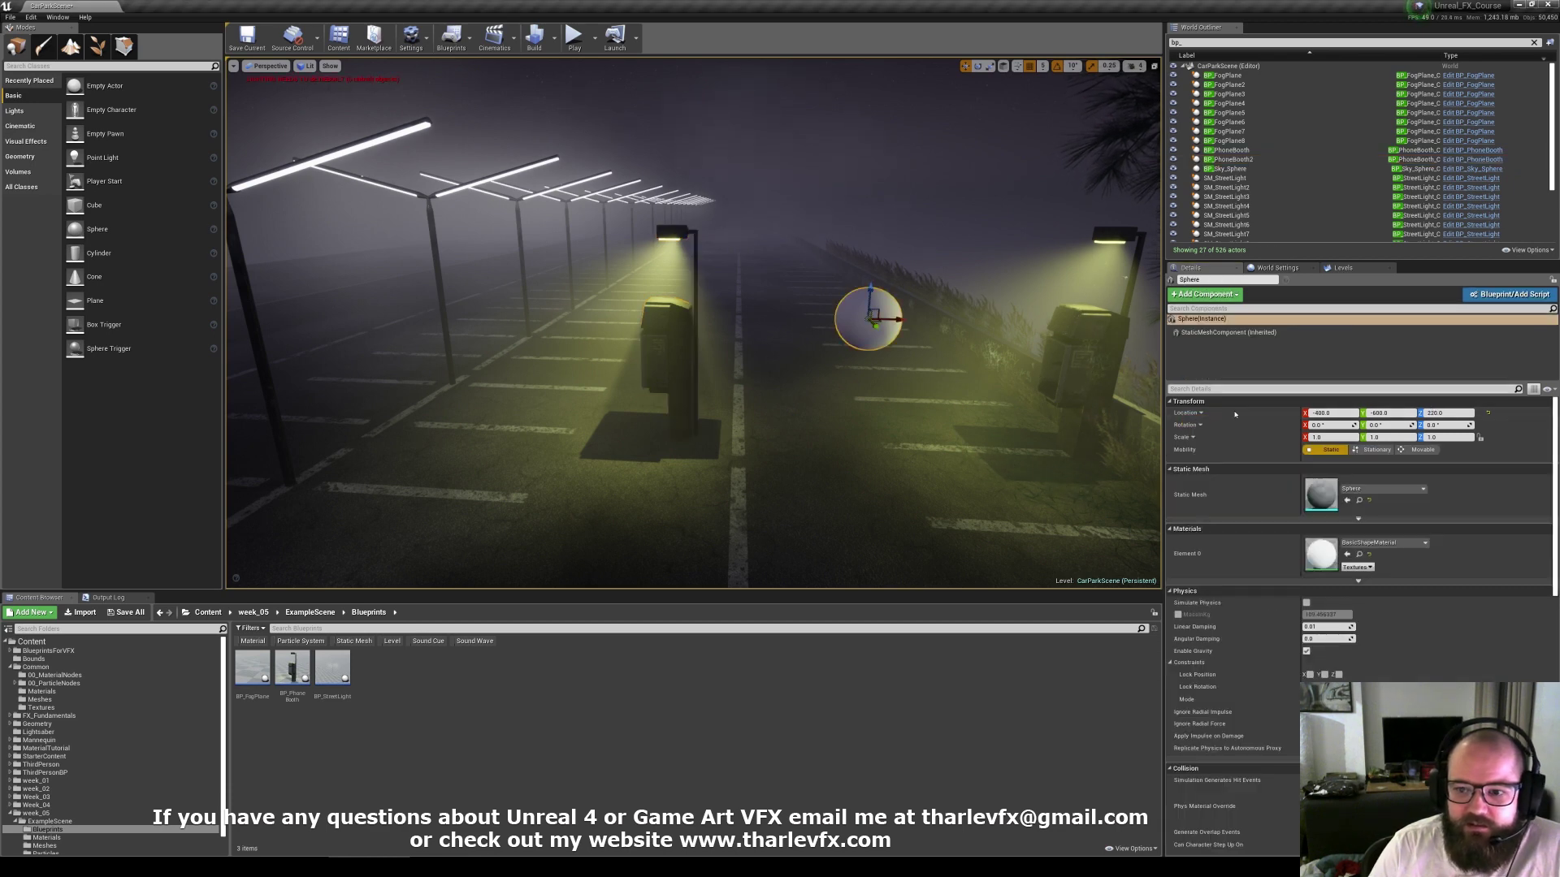
right_click(1188, 412)
click(1207, 426)
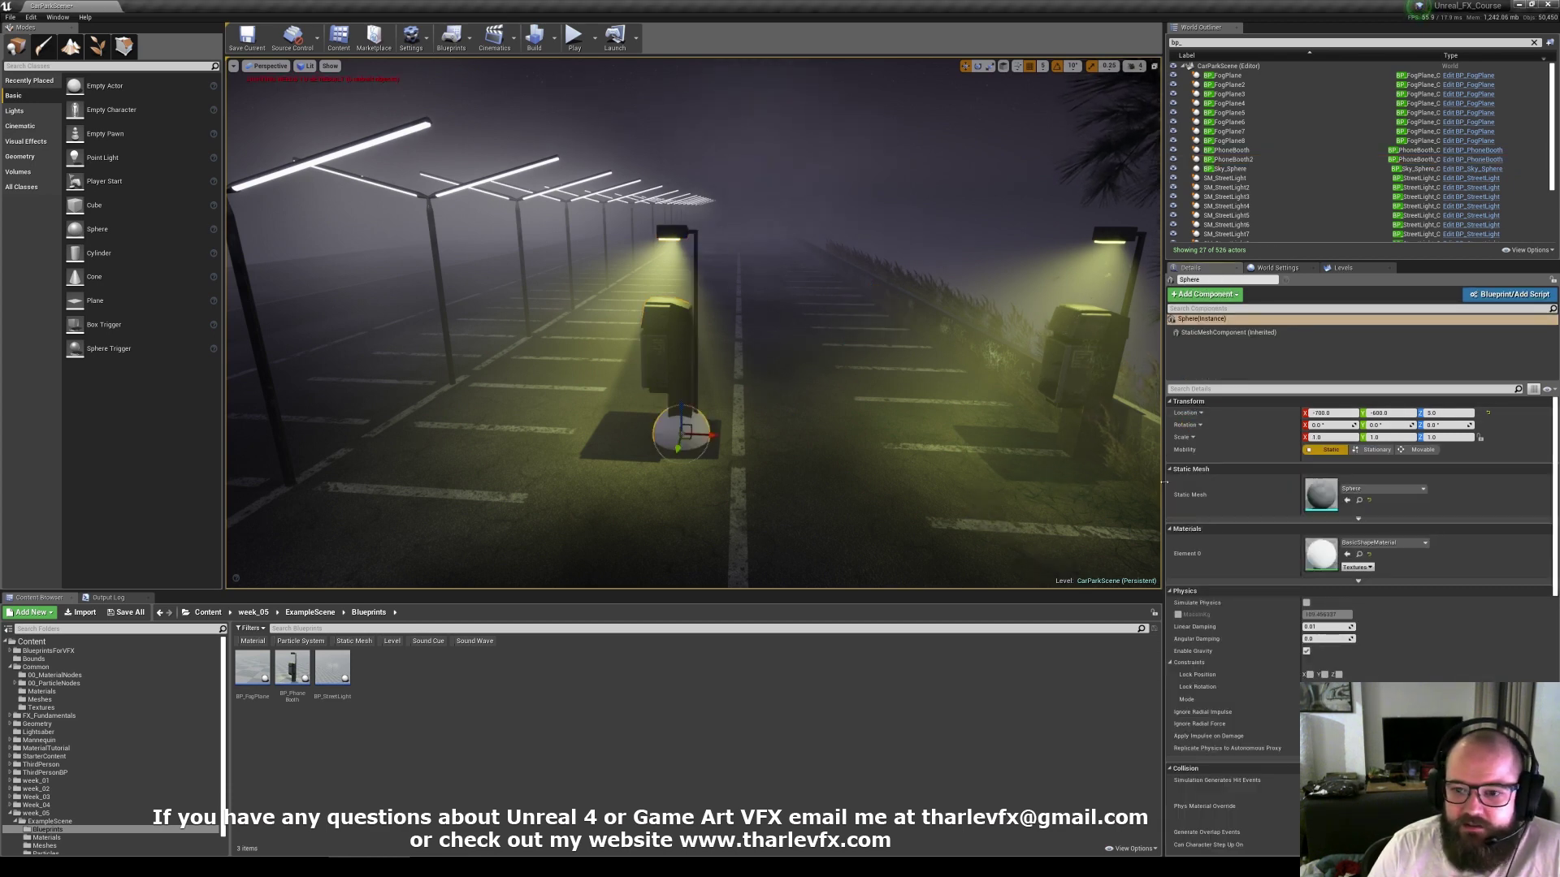
Step: Move the sphere away from the duplicated phone booth, enlarge it to about 3.25 scale, and paste its location onto the booth
mouse_move(703, 416)
right_down()
mouse_move(926, 422)
mouse_move(844, 446)
mouse_move(699, 435)
mouse_move(704, 416)
right_up()
drag(703, 414, 796, 343)
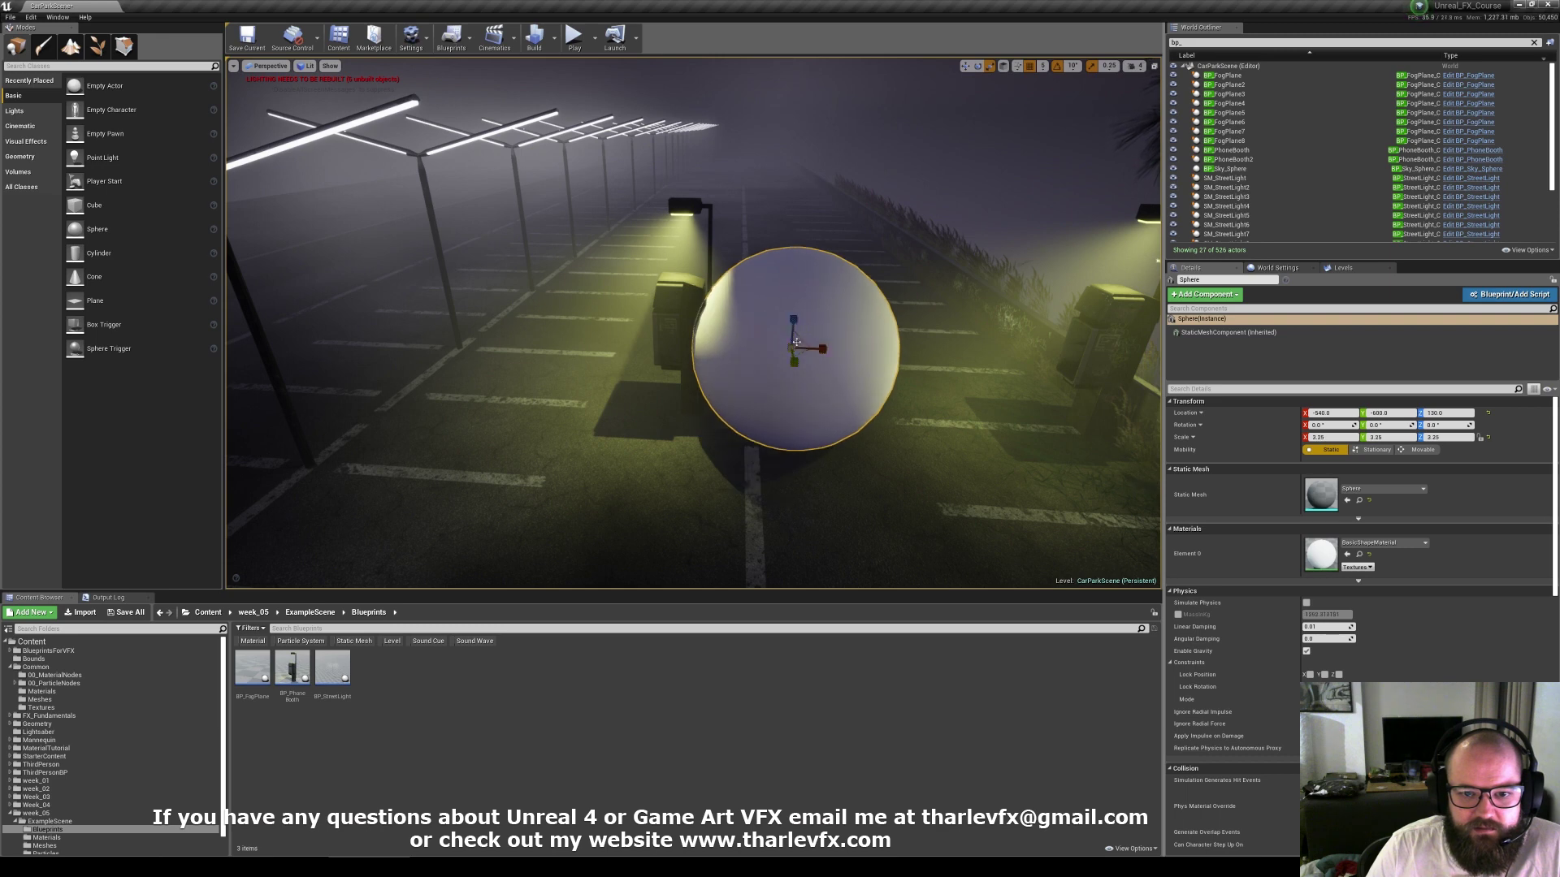
right_click(1199, 403)
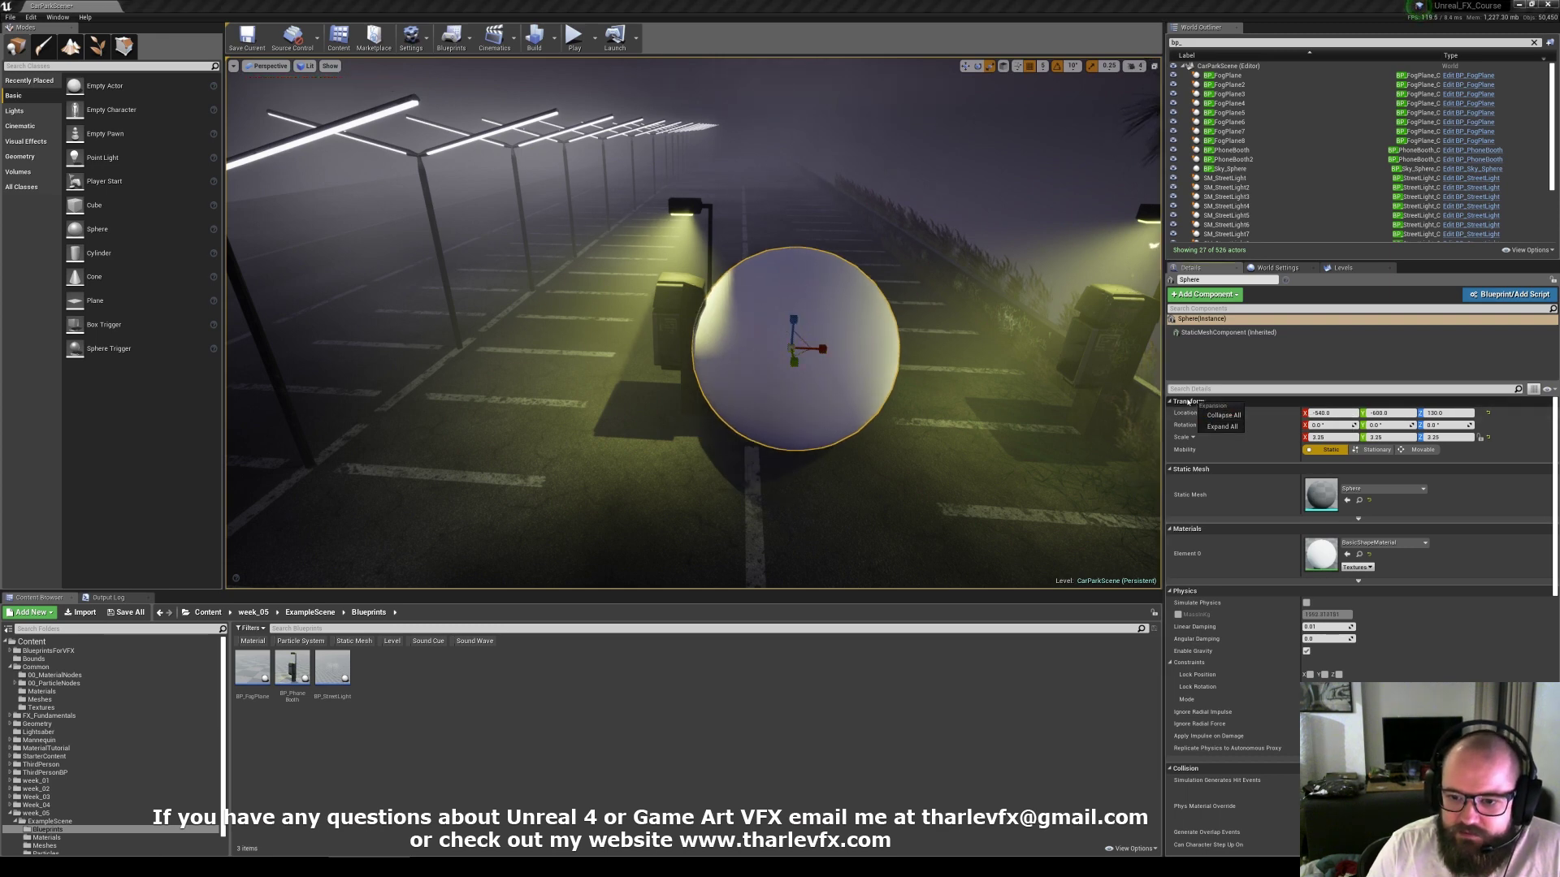
right_click(1187, 400)
click(1177, 416)
right_click(1177, 415)
click(1194, 423)
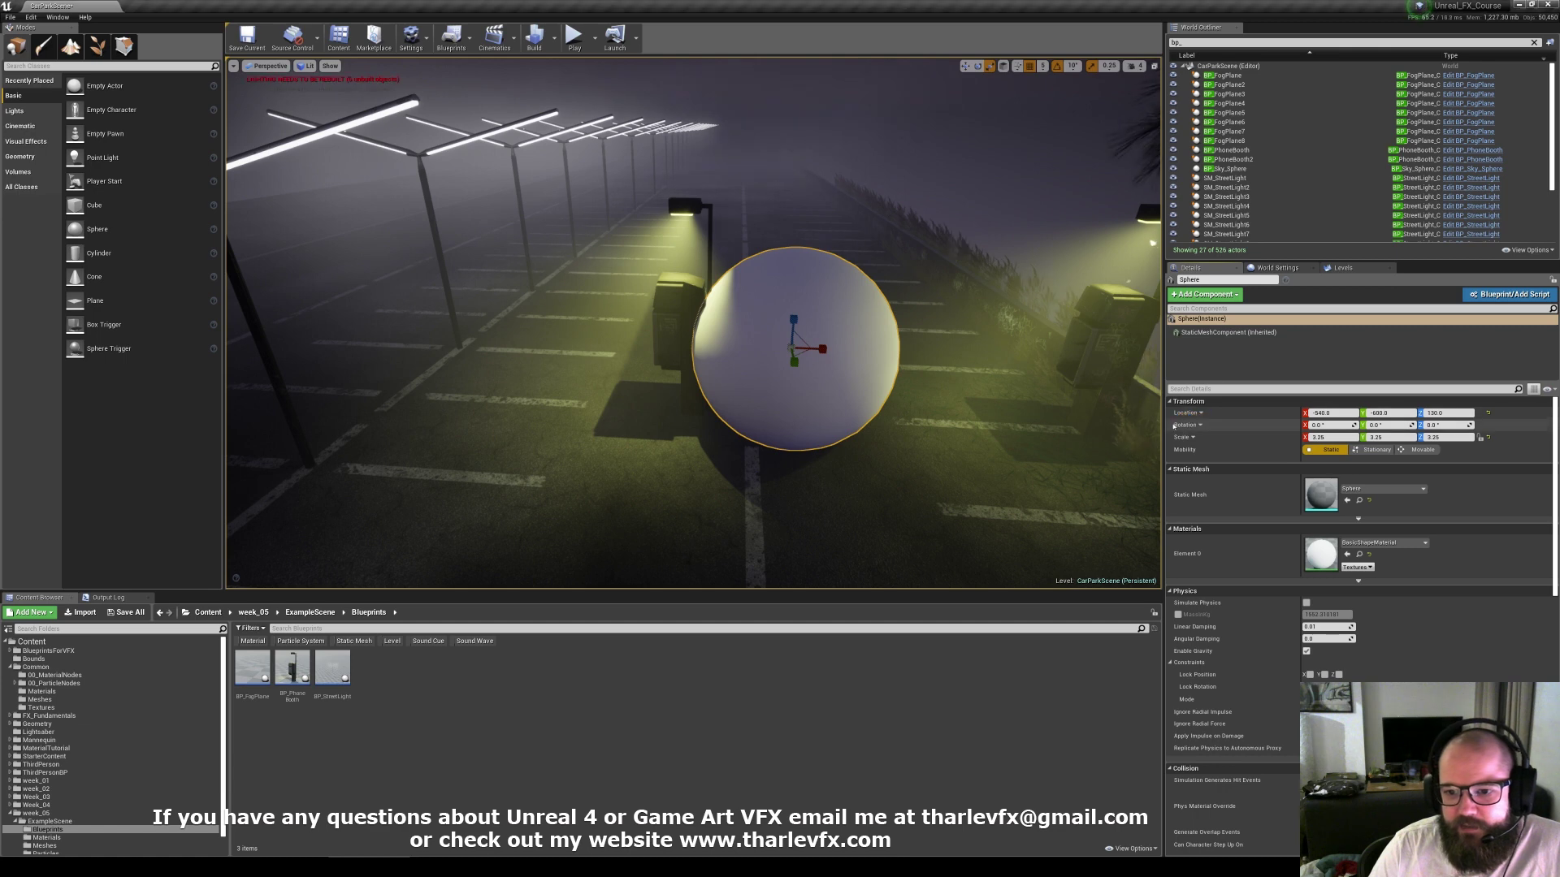
click(679, 316)
right_click(1187, 415)
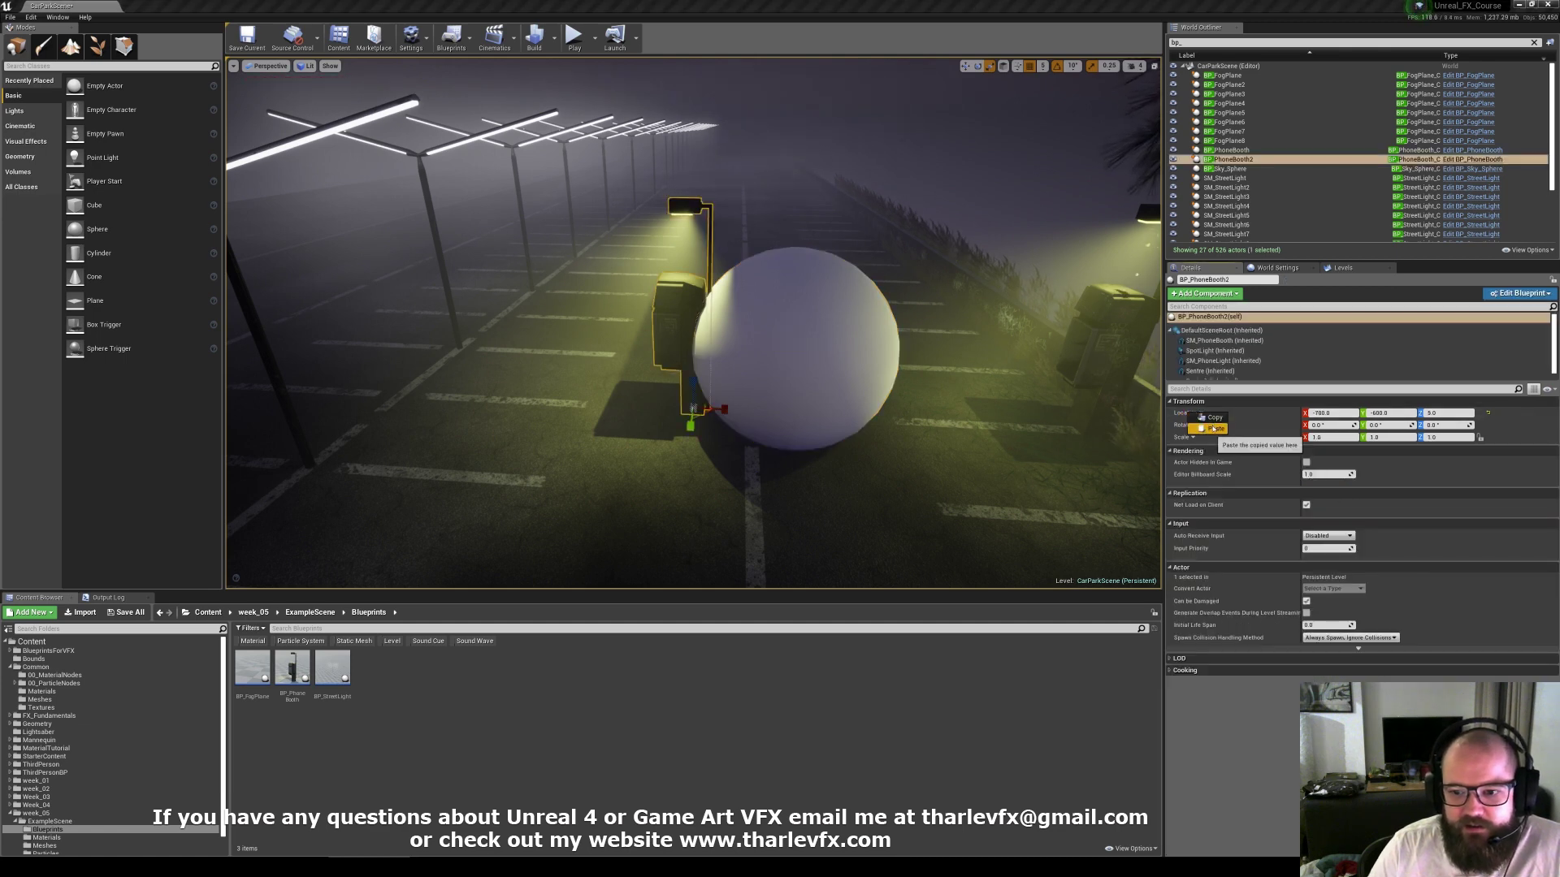
click(1202, 431)
Step: Copy the enlarged sphere's scale and paste it onto the duplicated phone booth
click(840, 325)
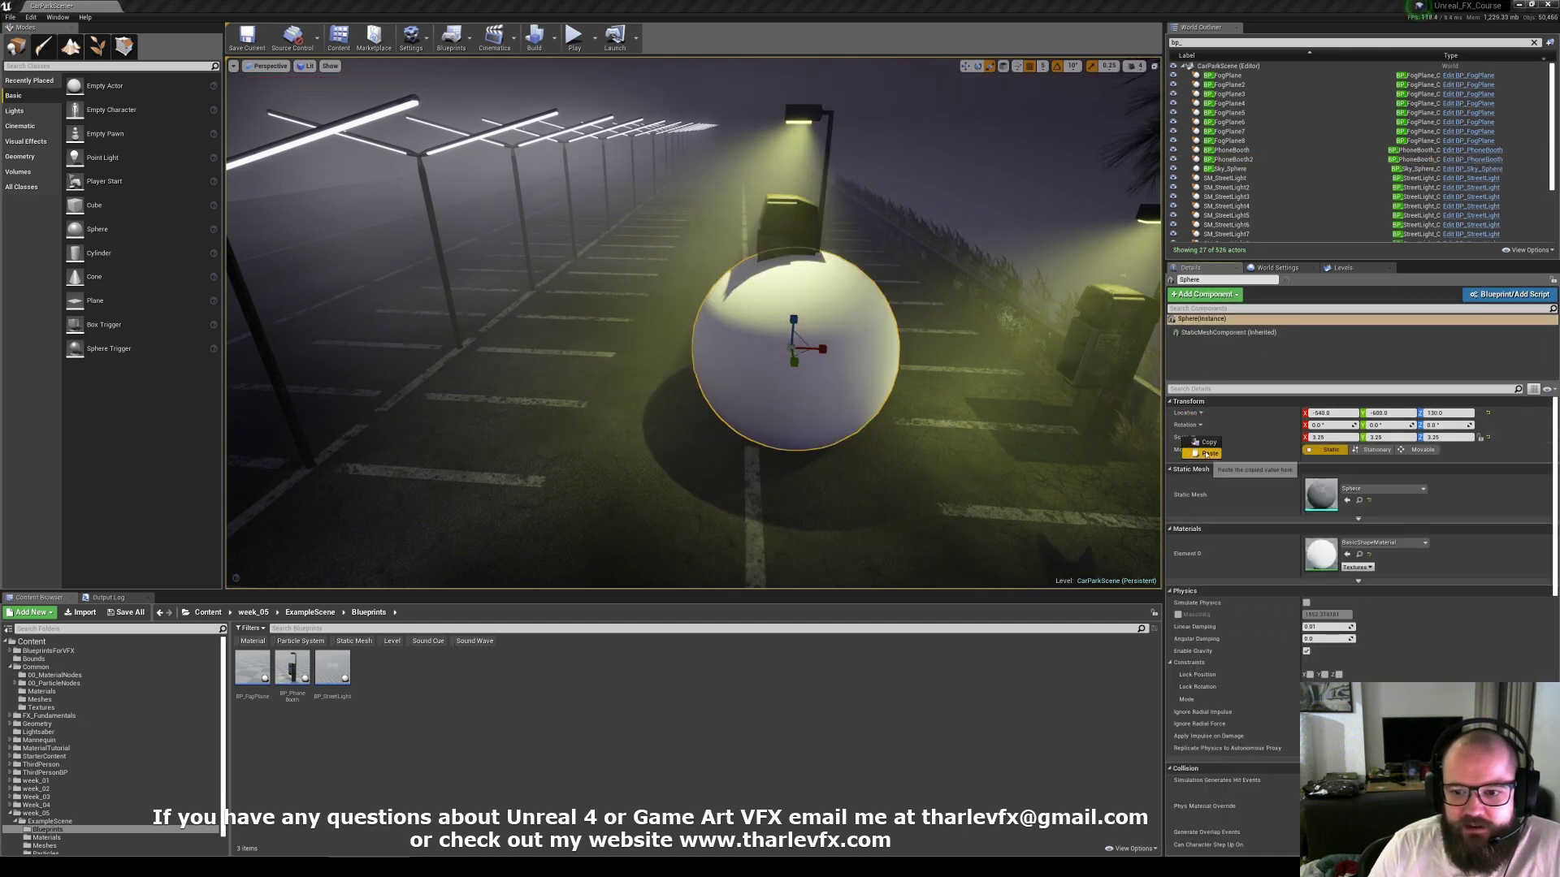
click(782, 216)
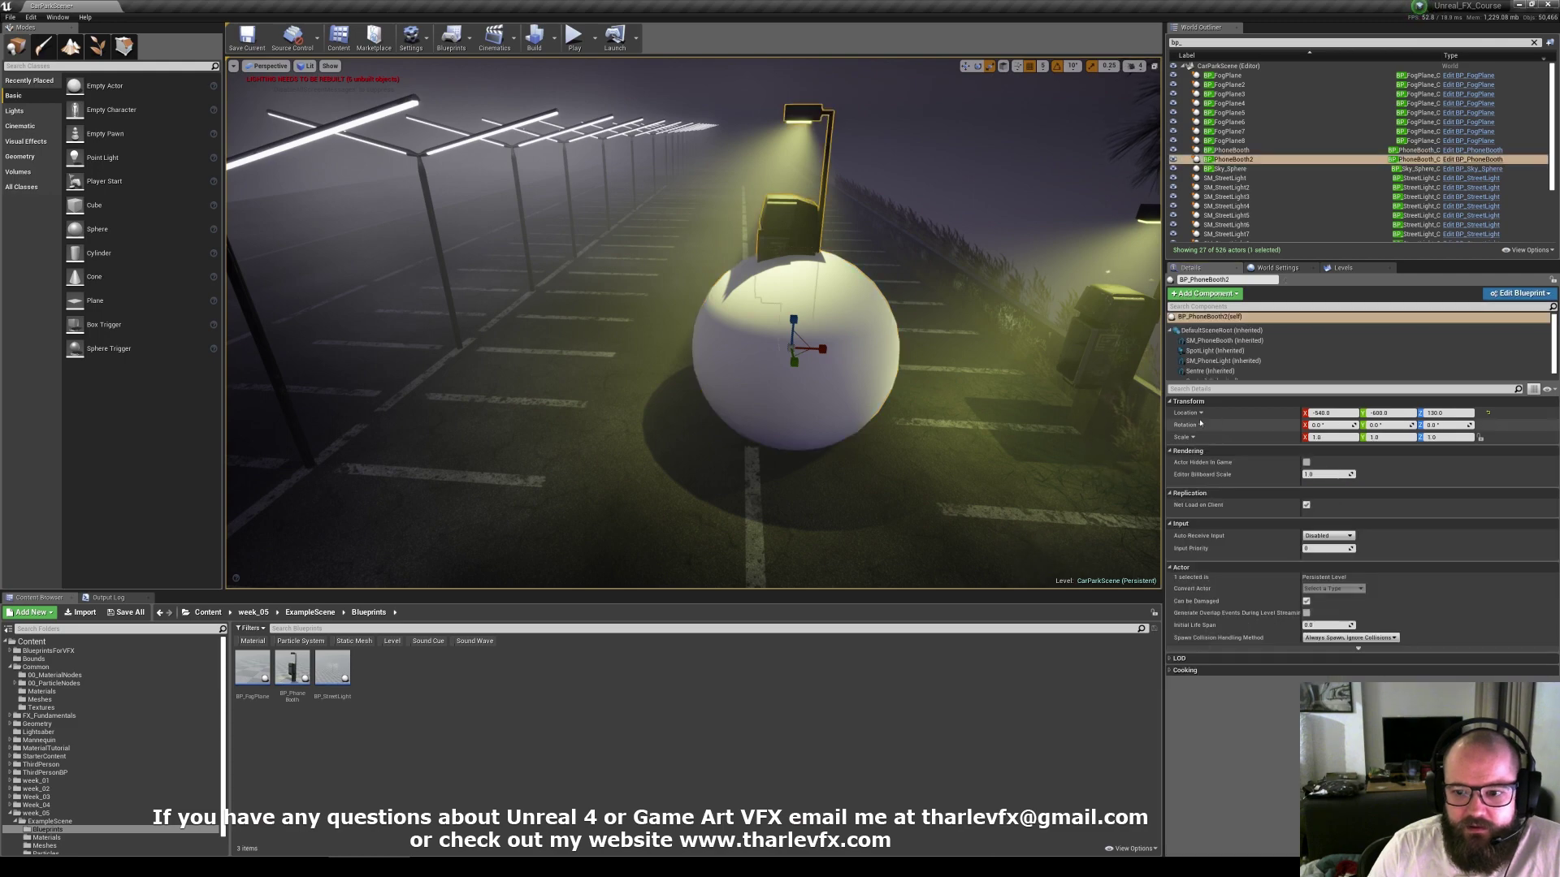
right_click(1184, 436)
click(1200, 452)
mouse_move(861, 341)
right_down()
mouse_move(937, 241)
mouse_move(821, 382)
mouse_move(861, 350)
right_up()
key(w)
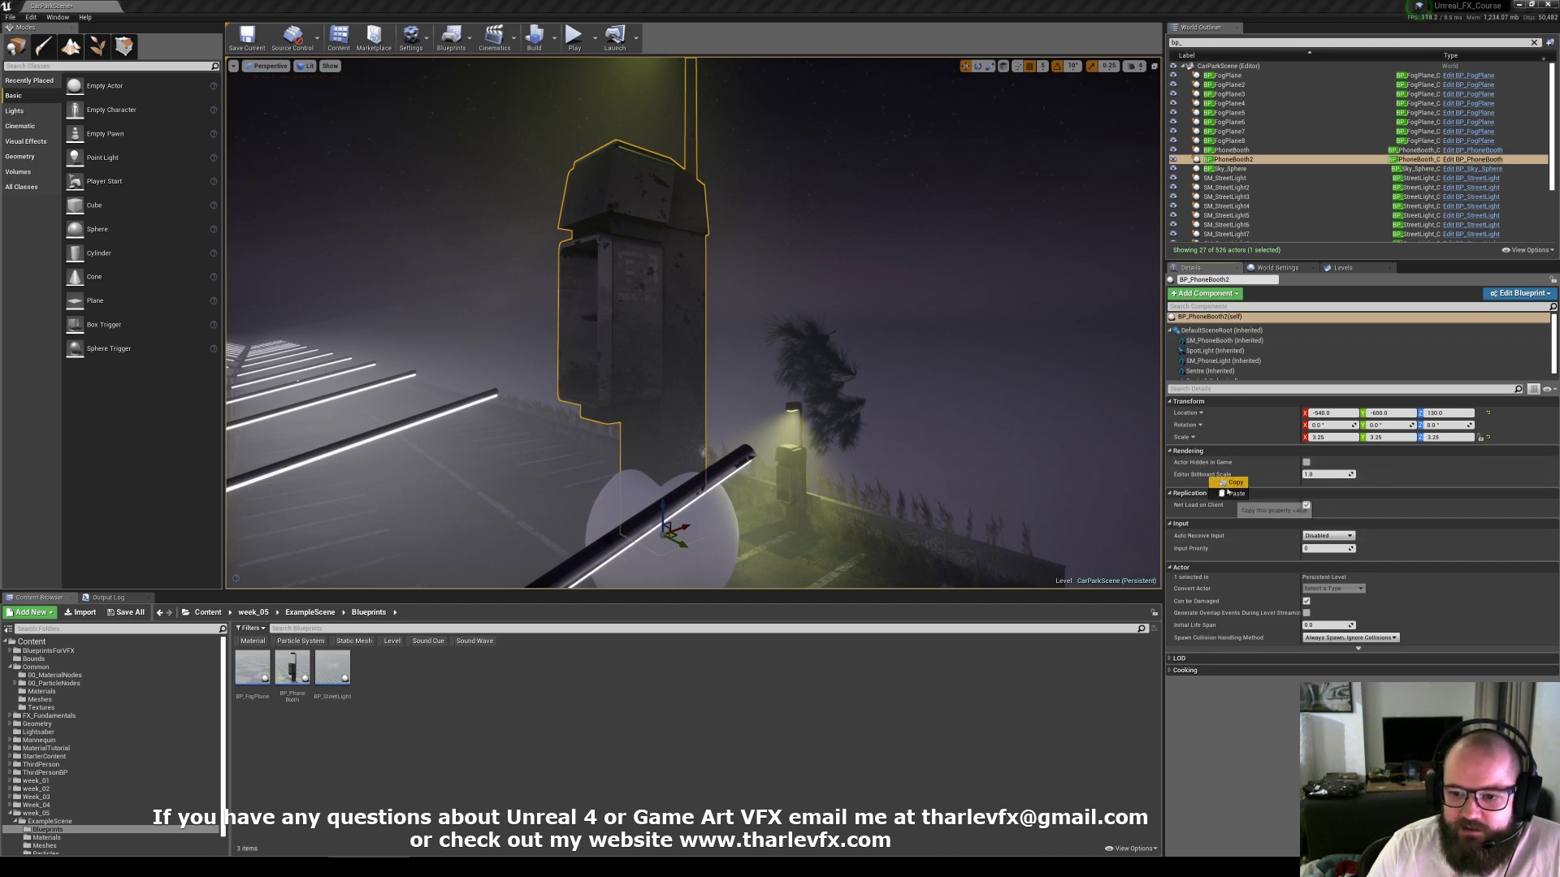
Step: Check the copy and paste options on the booth's input and location properties, and delete the enlarged booth and sphere
right_click(1198, 537)
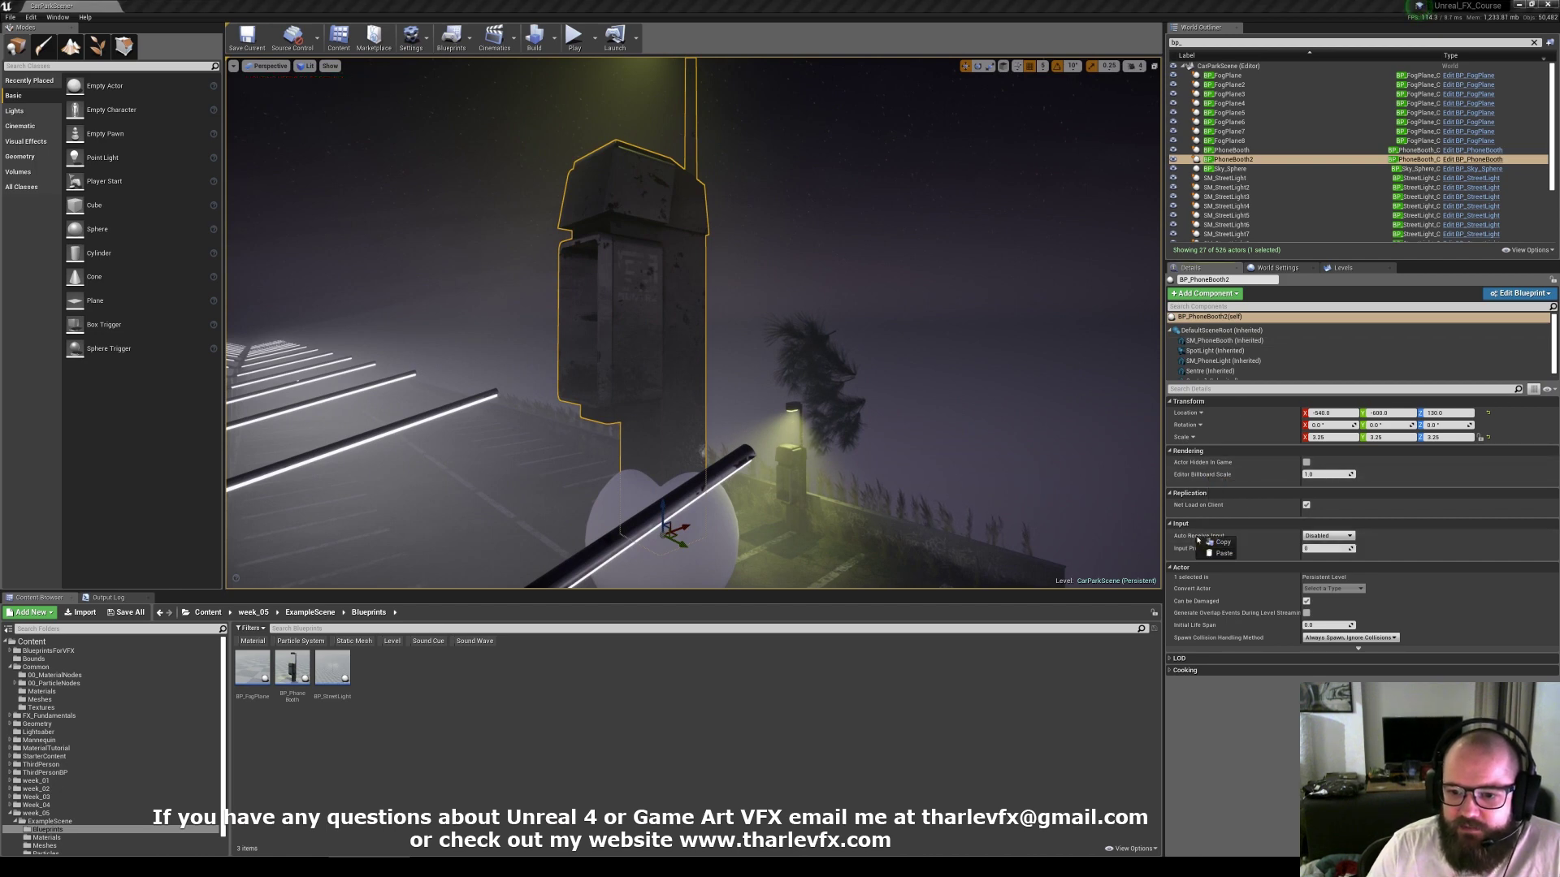
right_click(1186, 413)
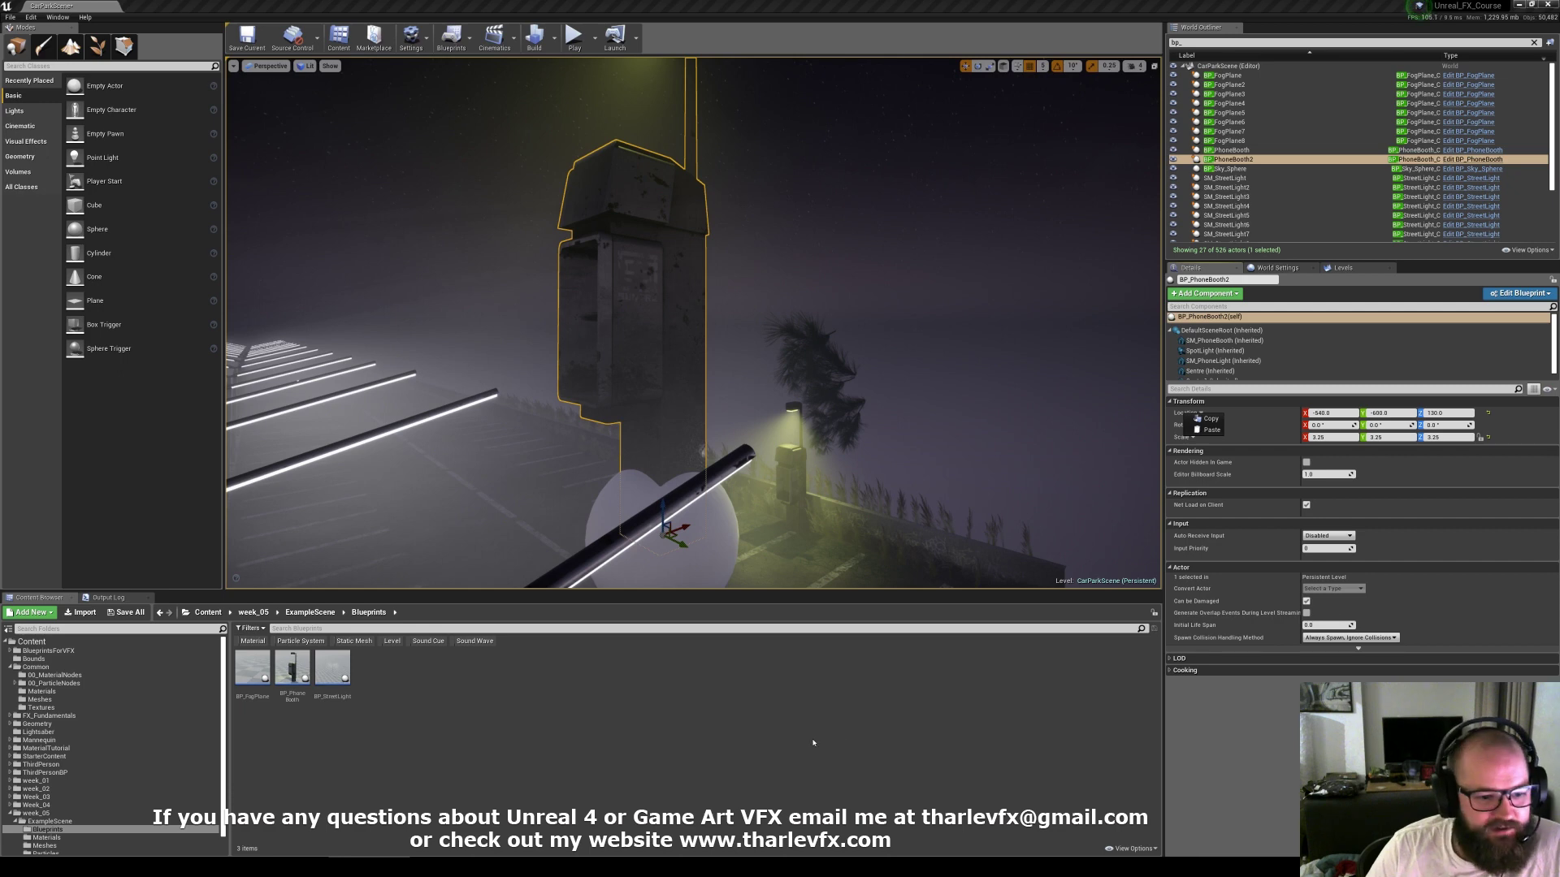
right_drag(757, 377, 654, 498)
key(Delete)
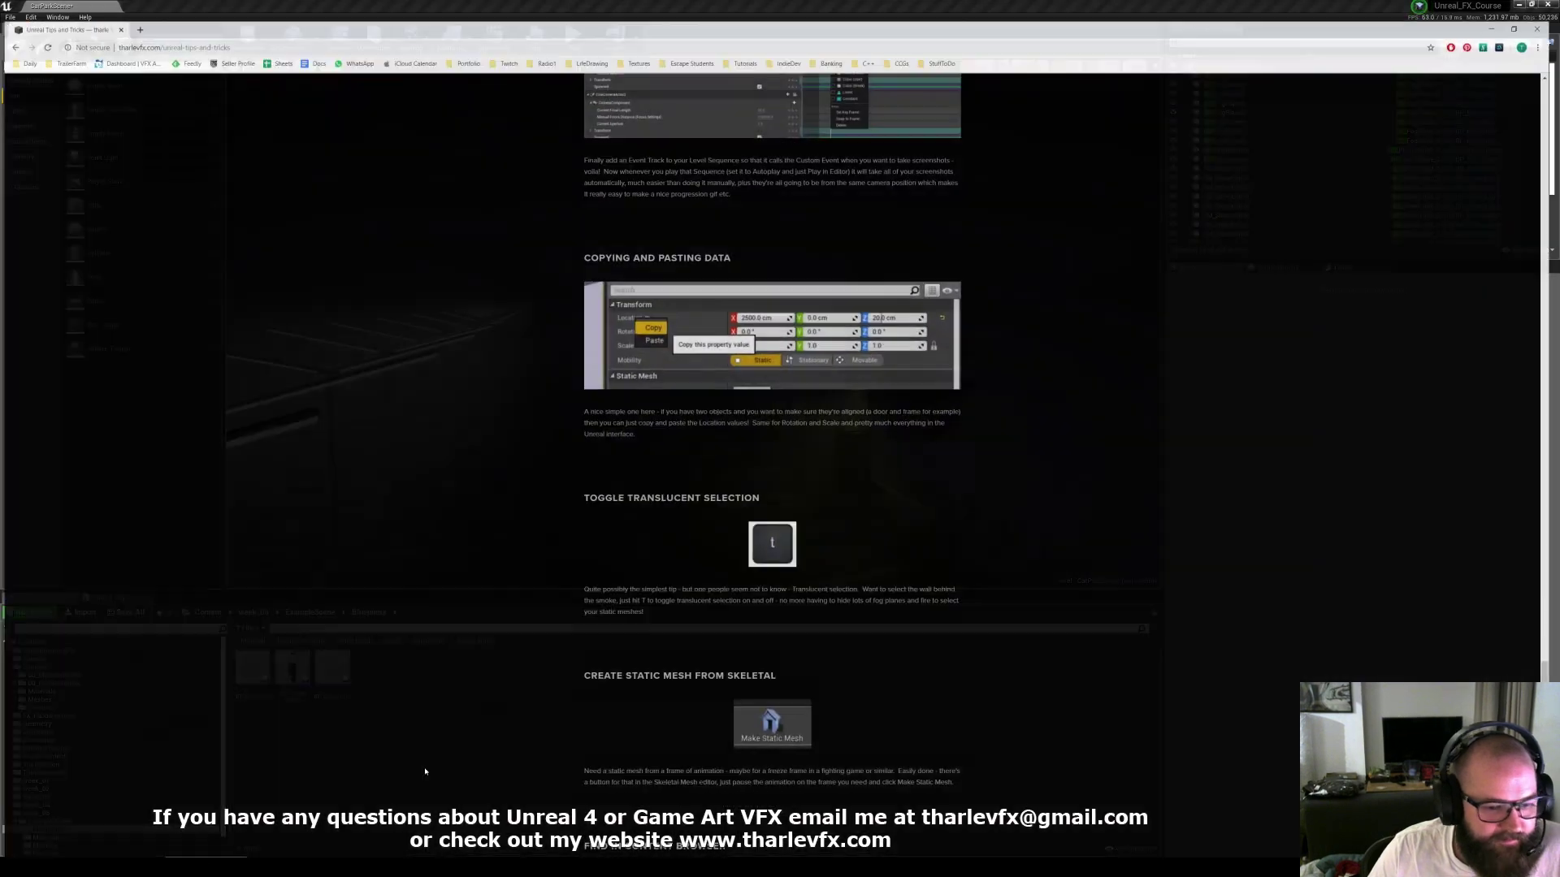
Step: Look through the browser's Unreal tips page for the tip on creating a static mesh from a skeletal mesh
scroll(543, 524, down, 3)
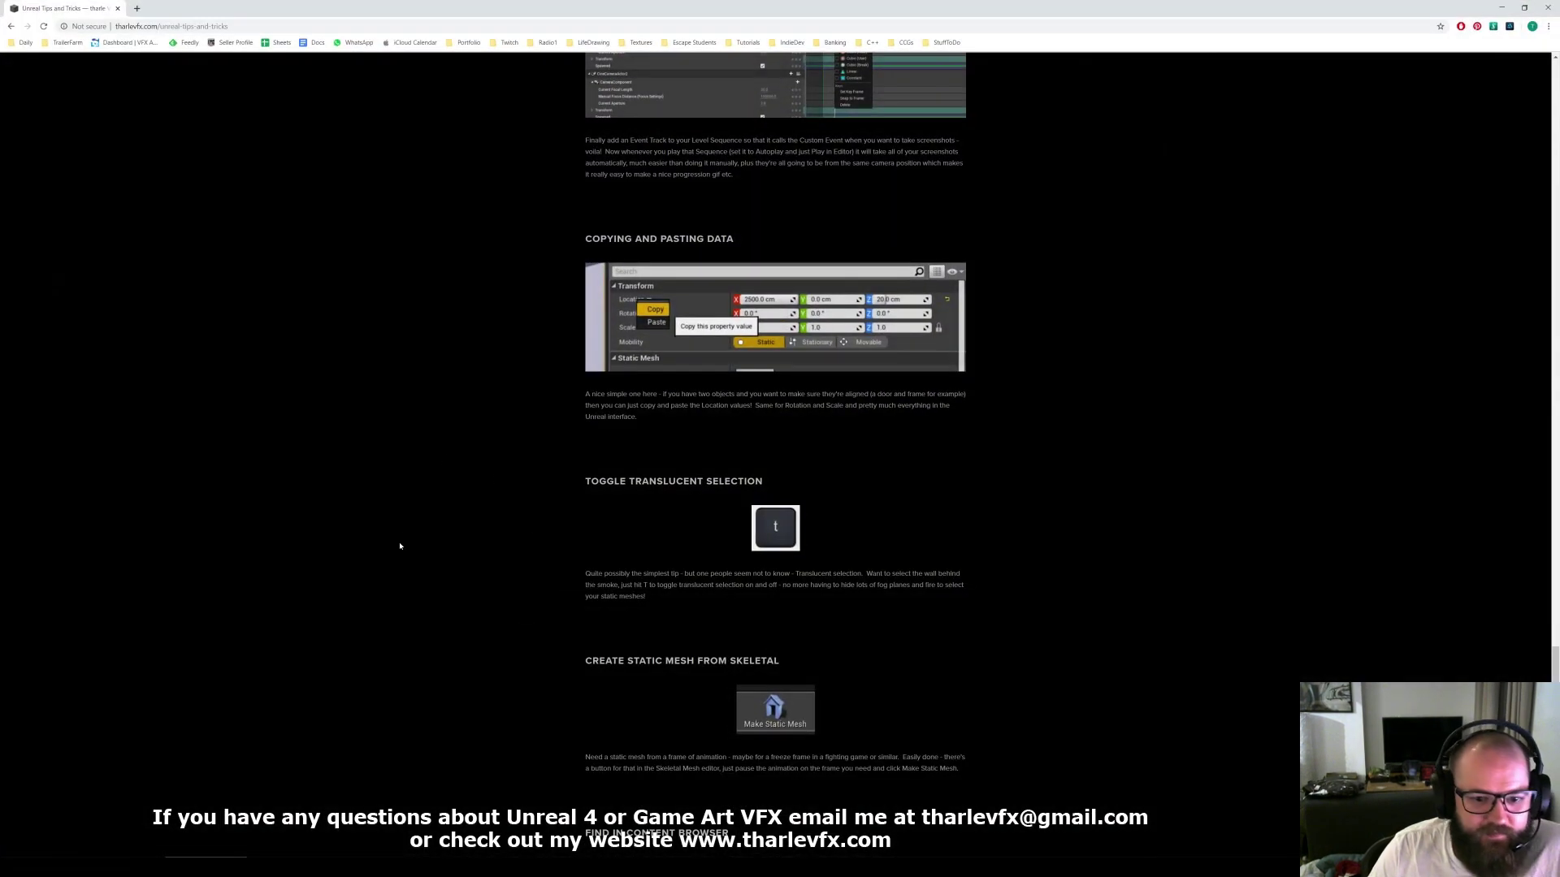
scroll(542, 524, up, 15)
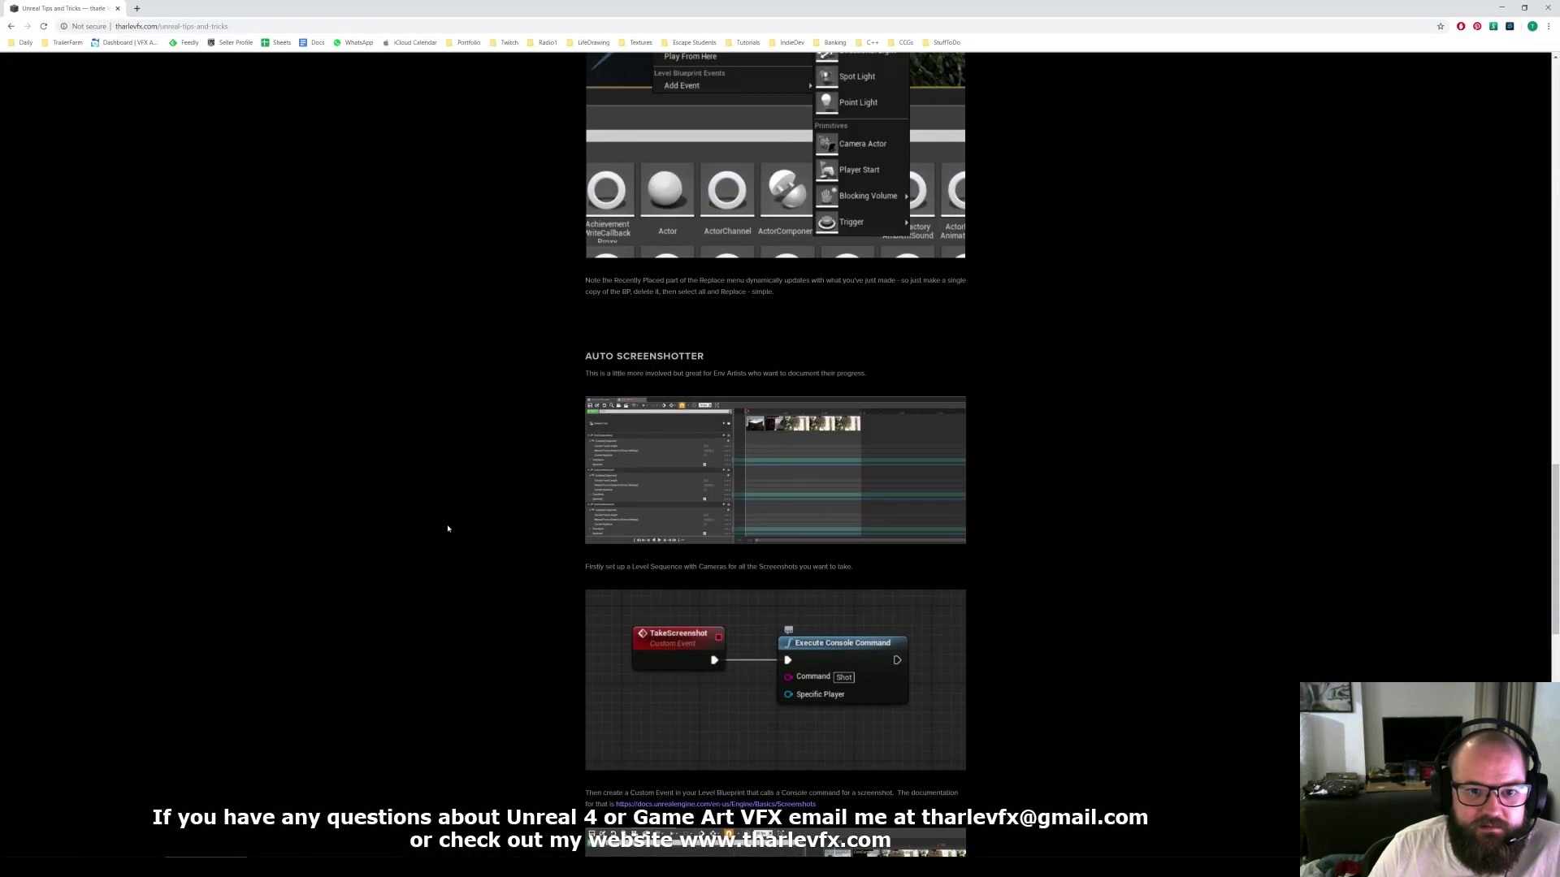
scroll(448, 528, up, 15)
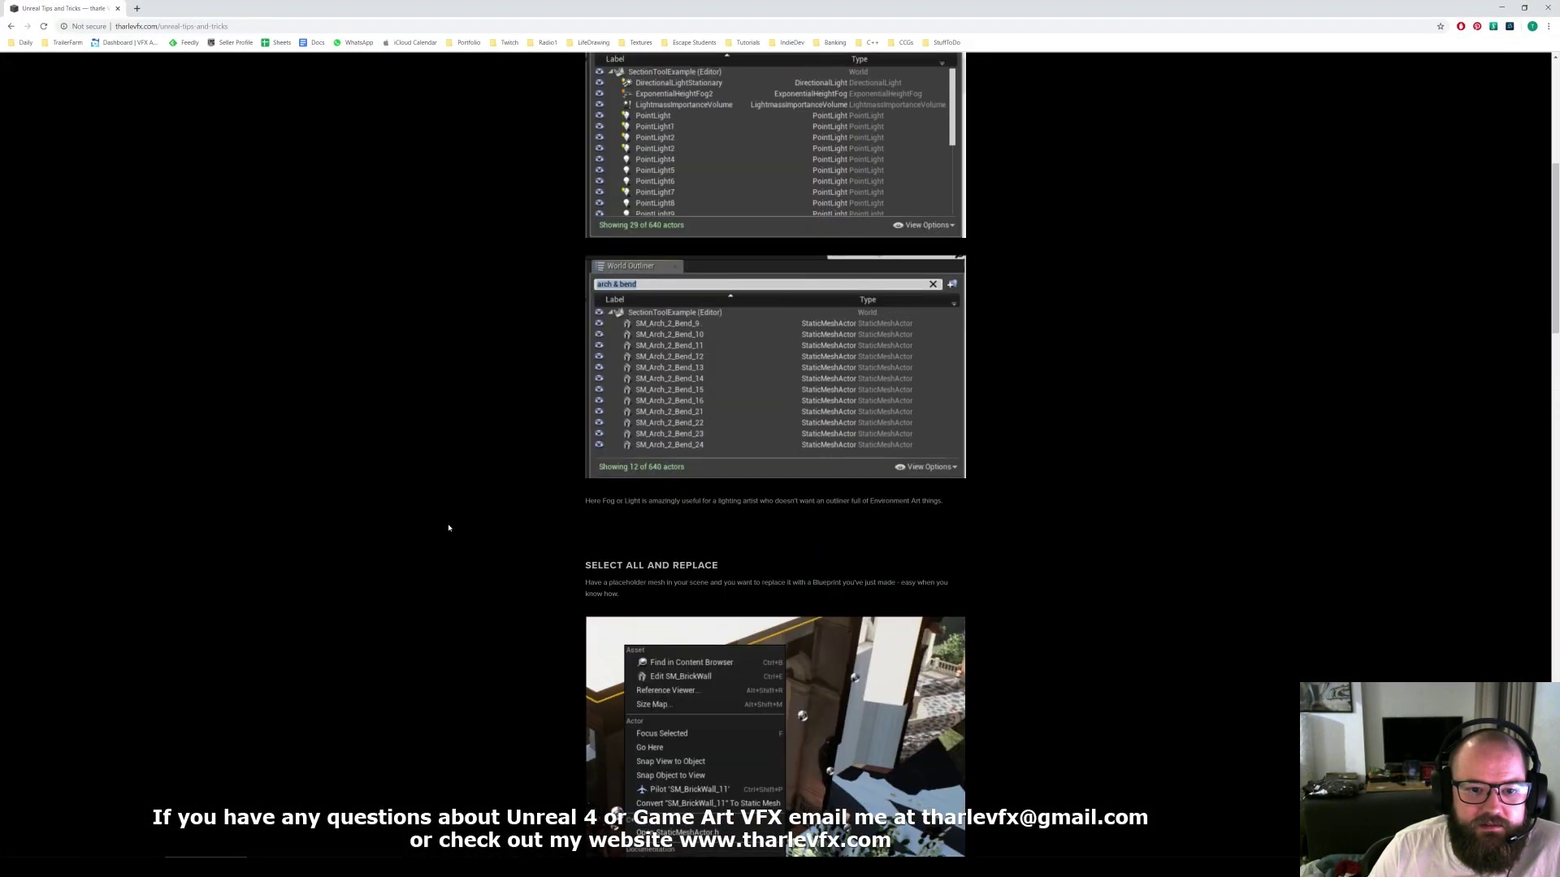
scroll(430, 860, down, 15)
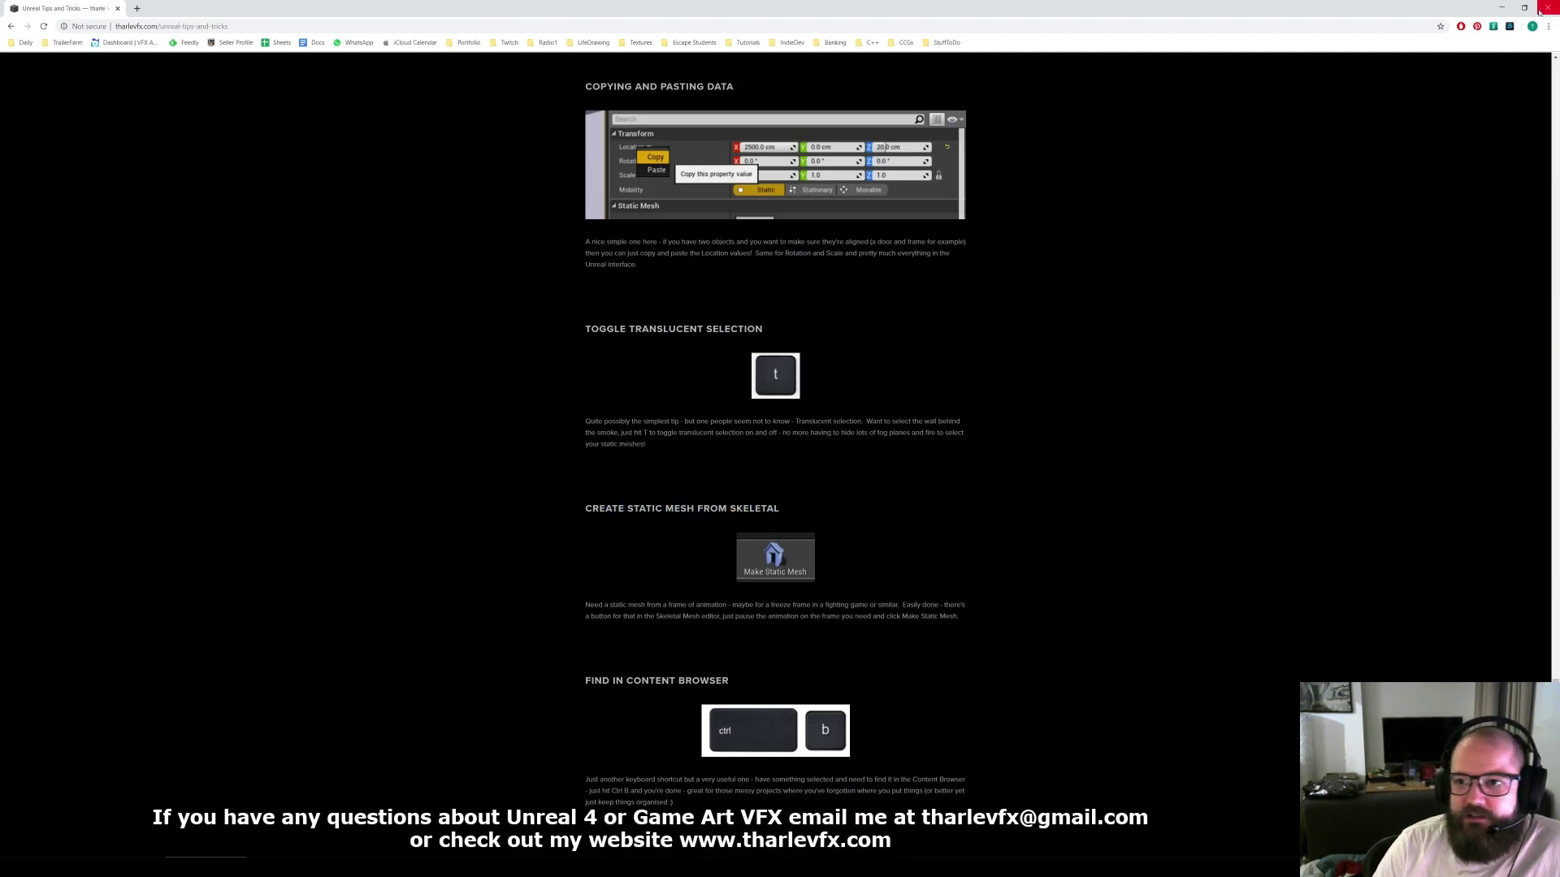
click(1500, 7)
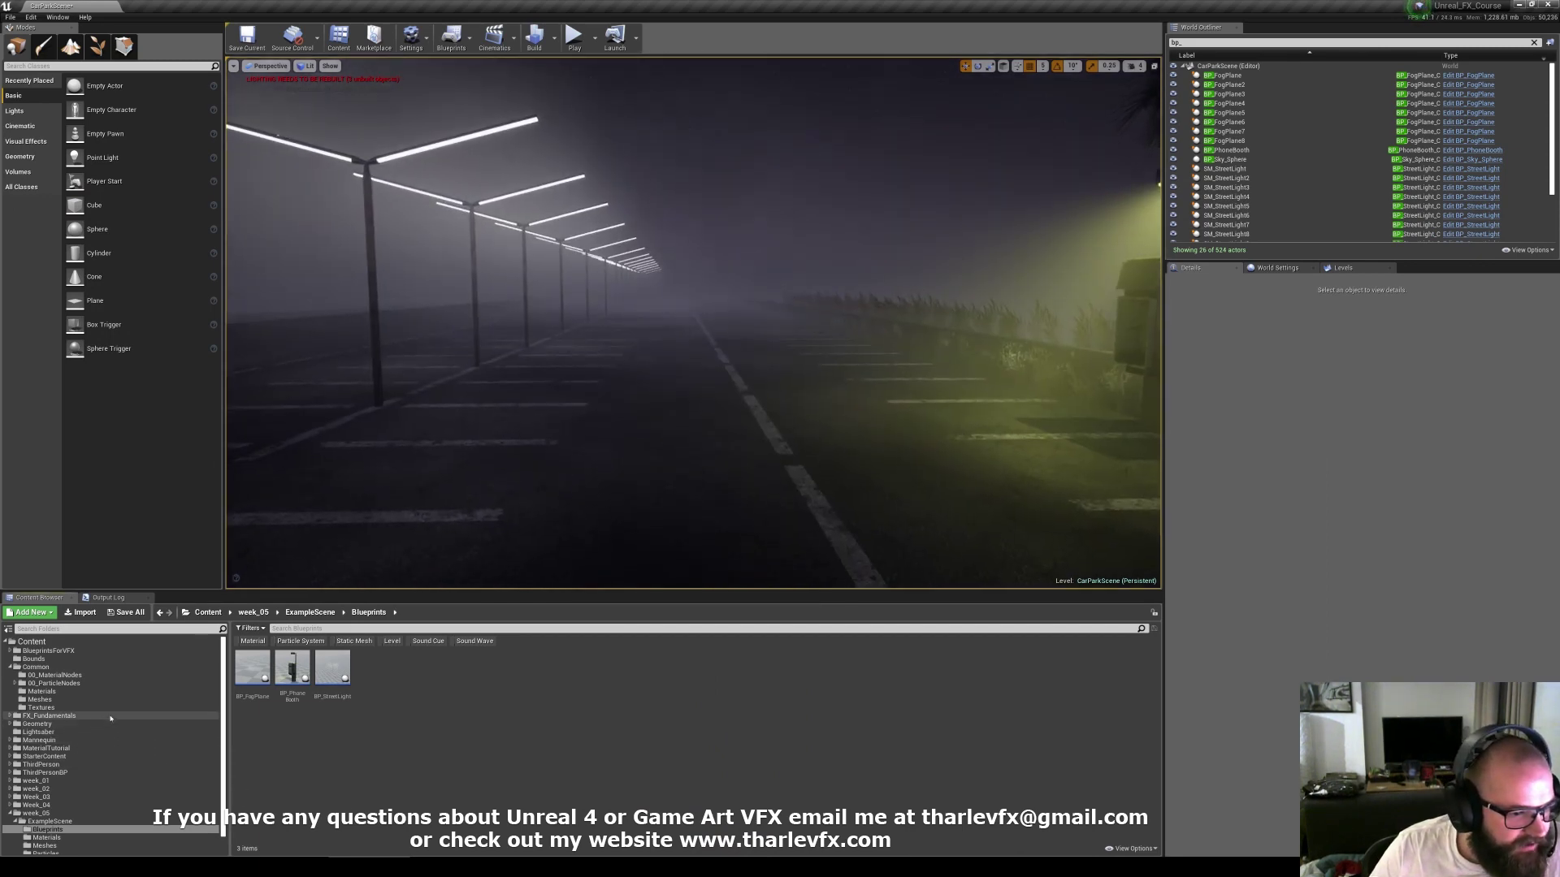
Step: Filter the whole Content folder by the Skeletal Mesh asset type
click(118, 644)
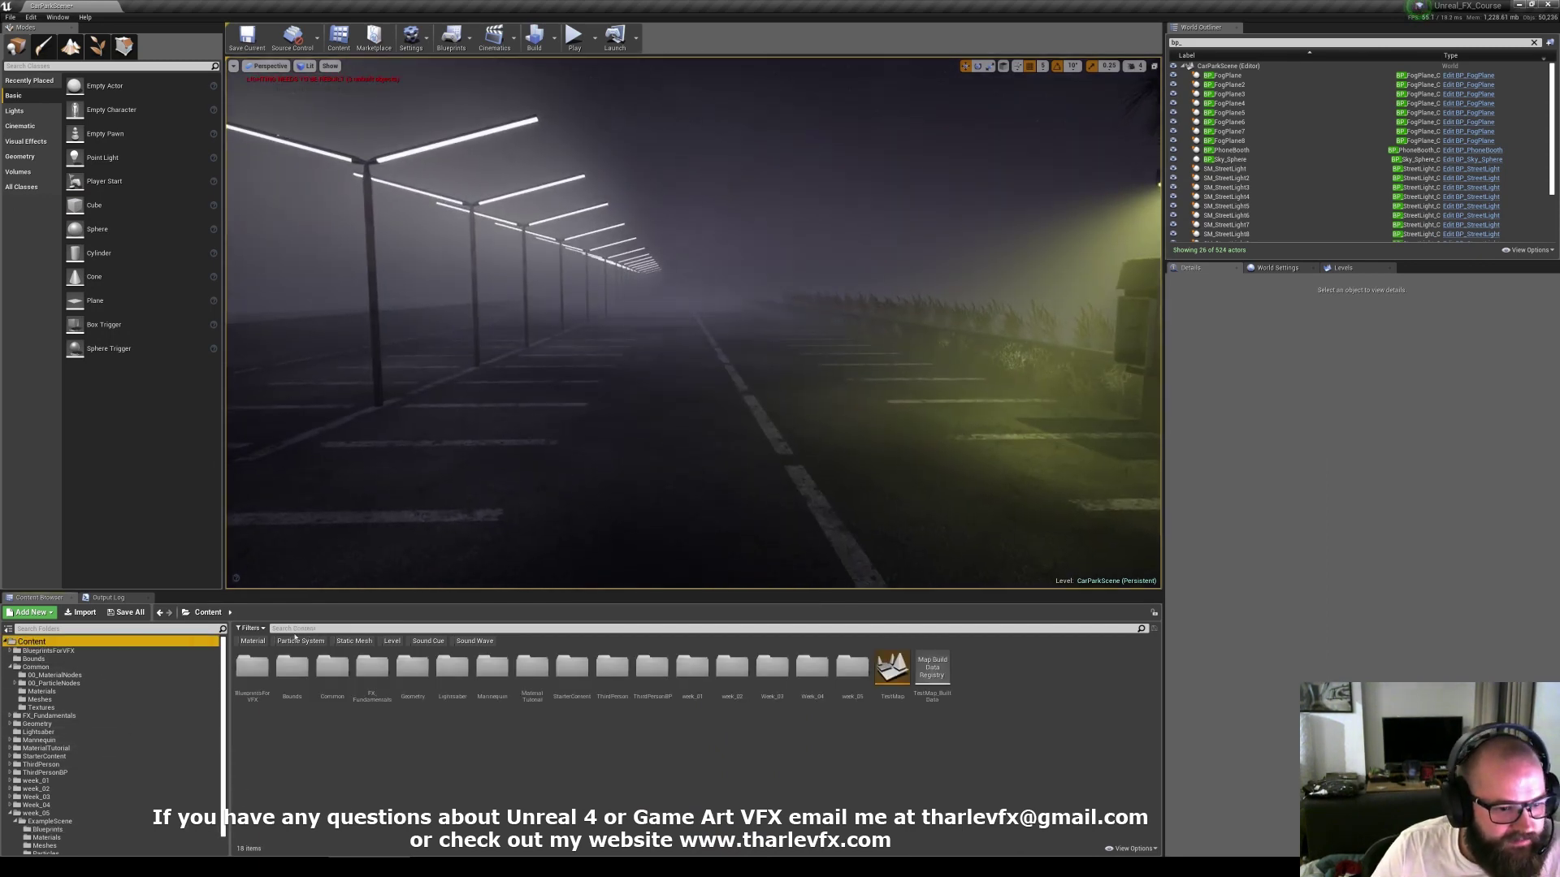
click(250, 628)
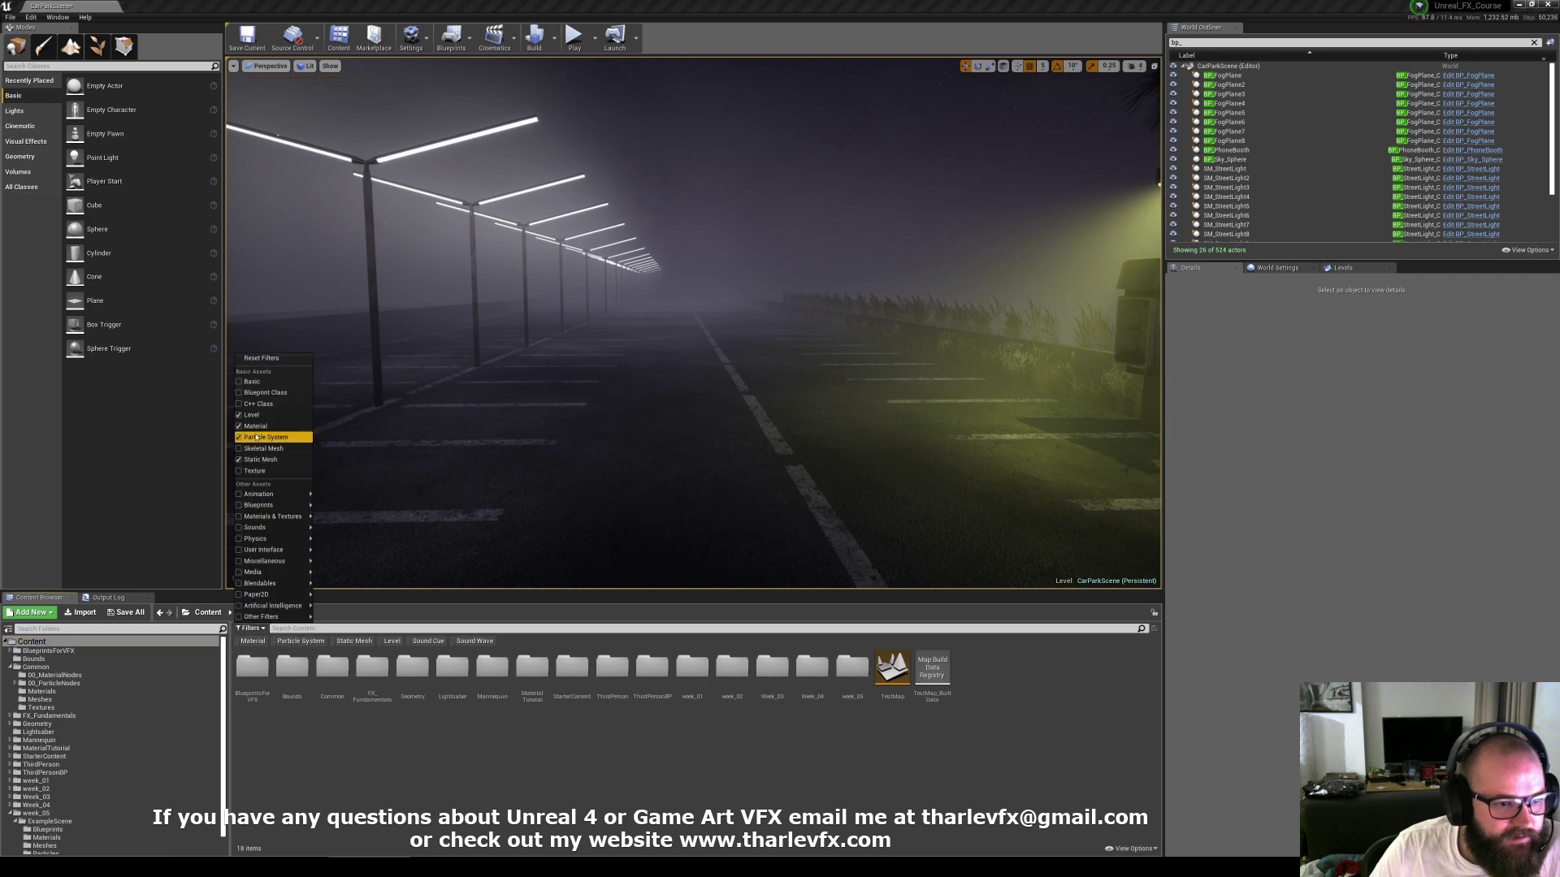
click(238, 449)
click(355, 709)
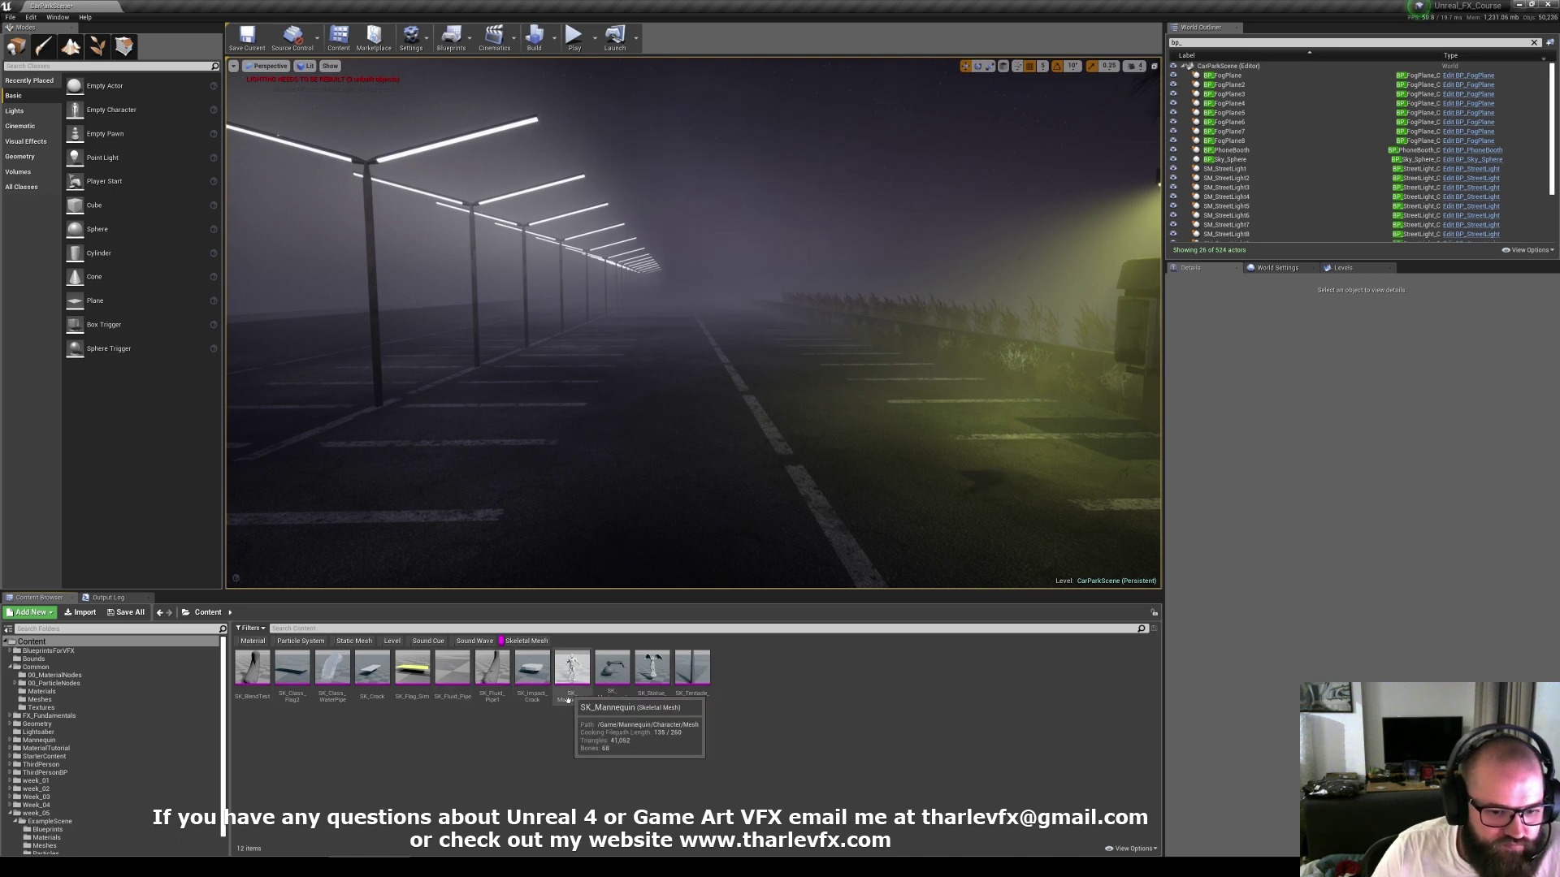
Step: Open the SK_Impact_Crack skeletal mesh and pause its animation at about frame 48, with the fragments in mid-air
double_click(532, 668)
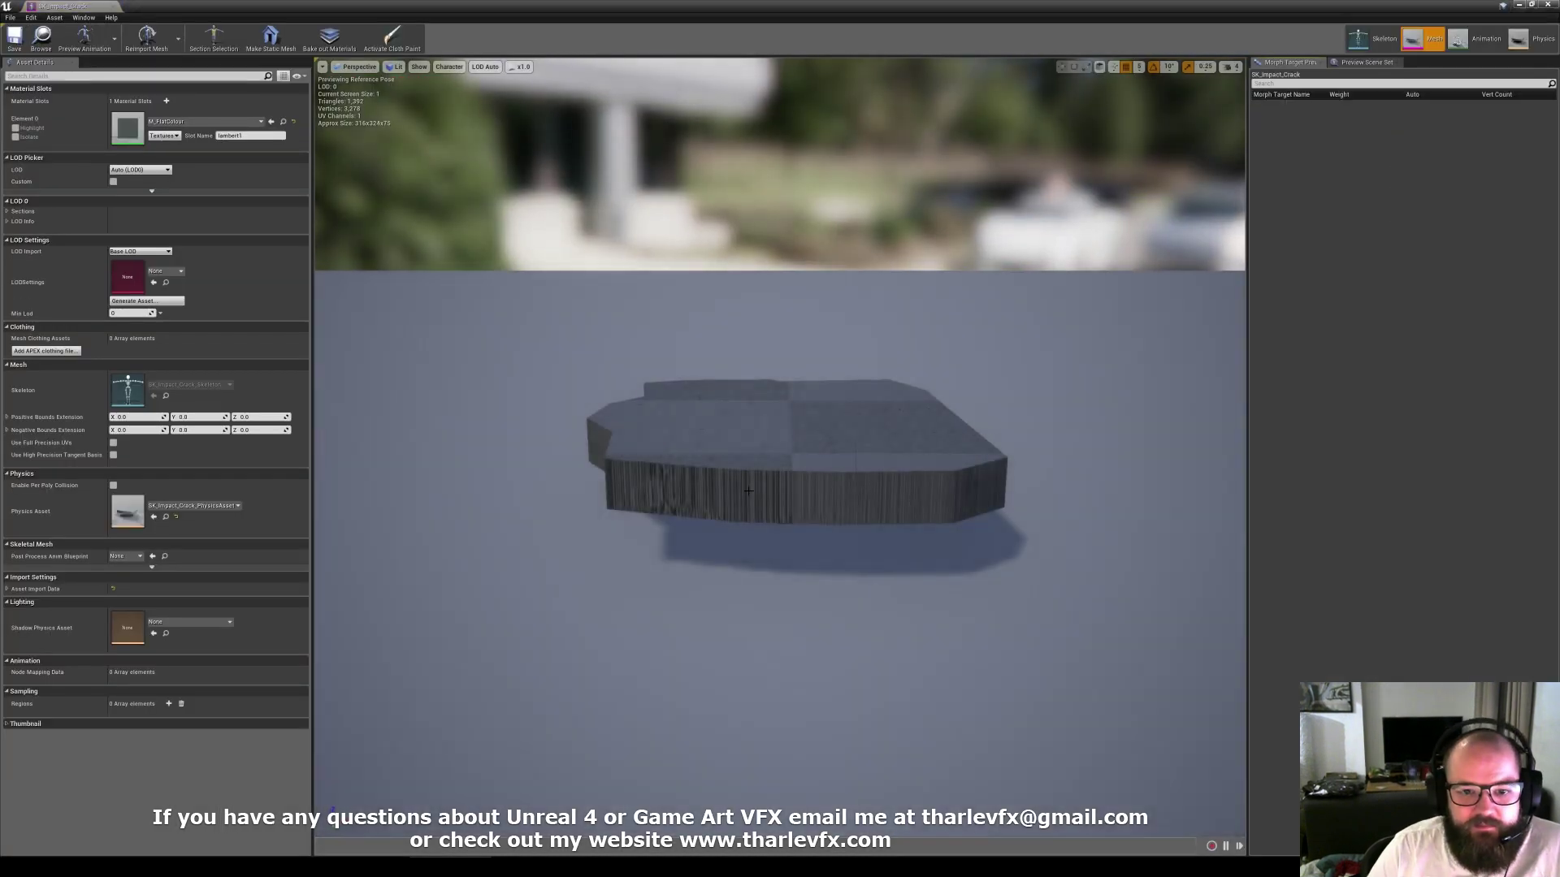
right_drag(682, 401, 690, 496)
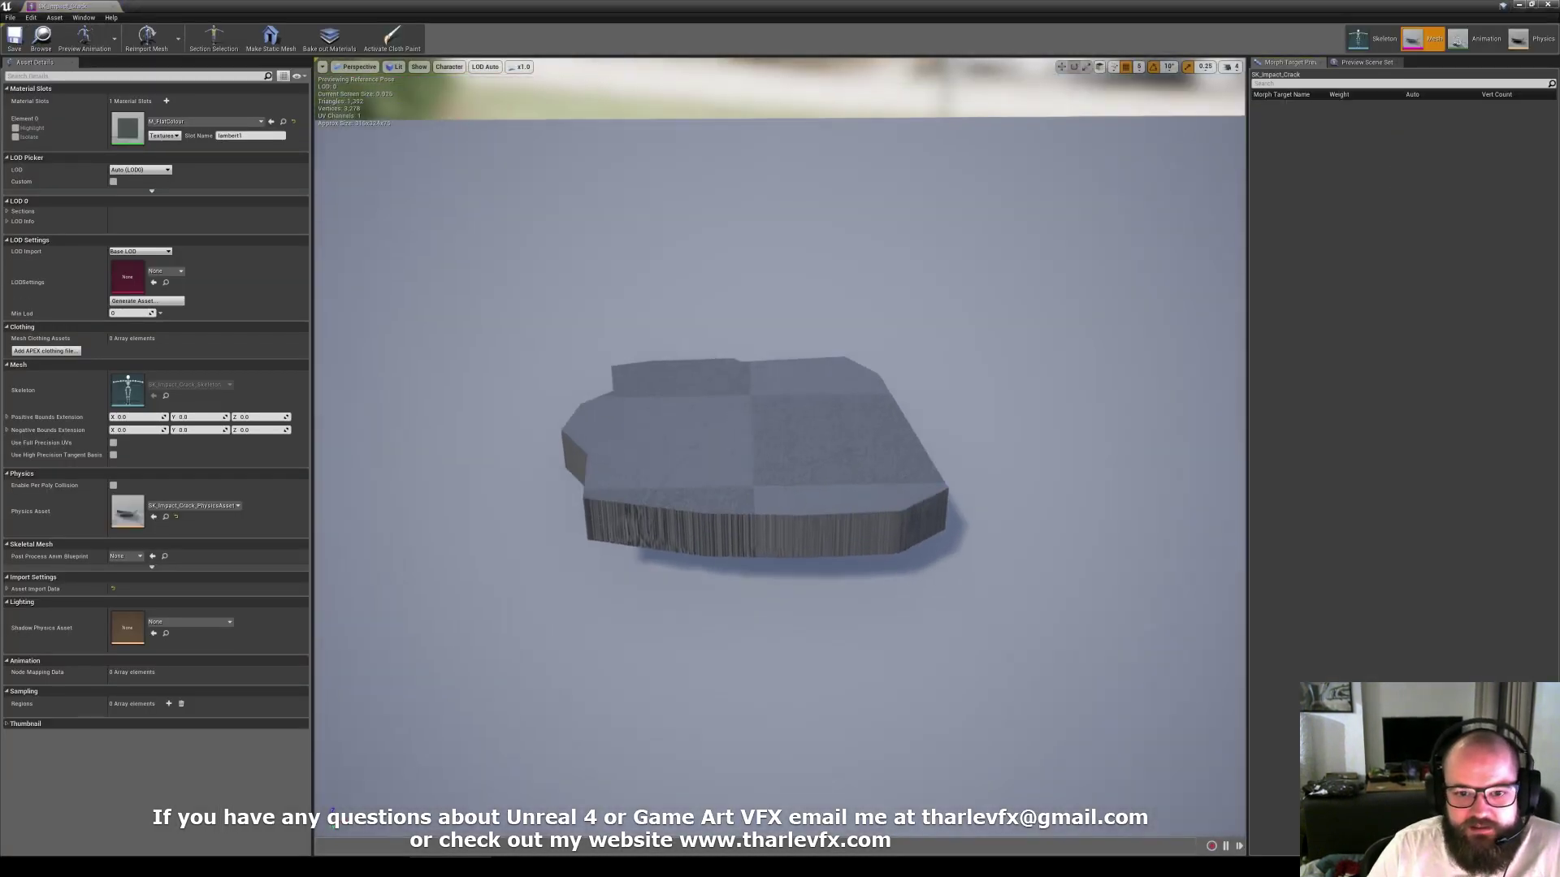
click(1485, 41)
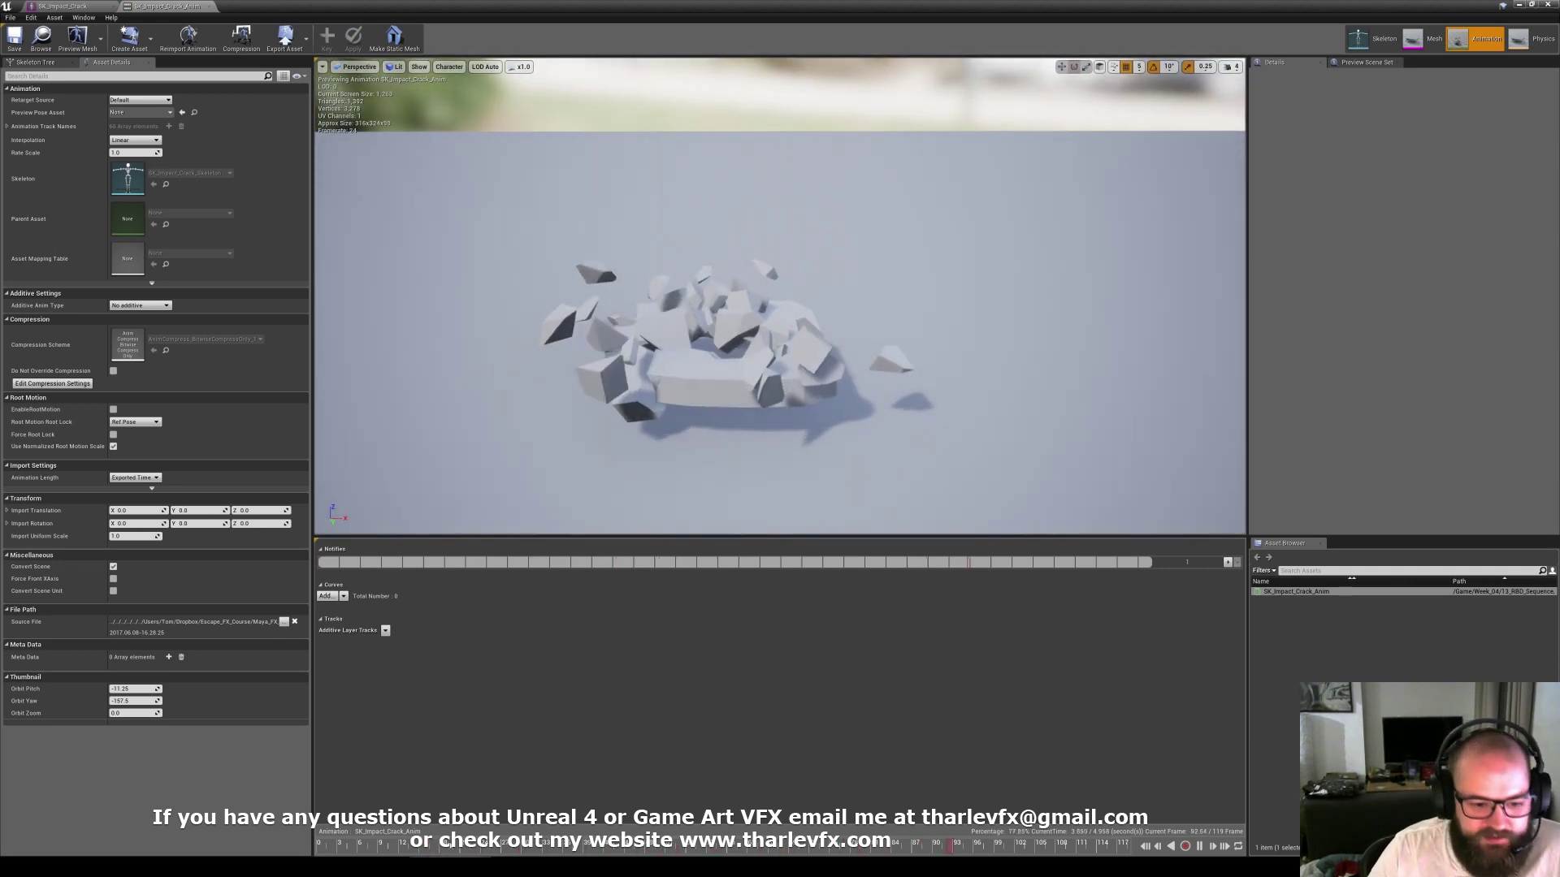
drag(943, 846, 648, 854)
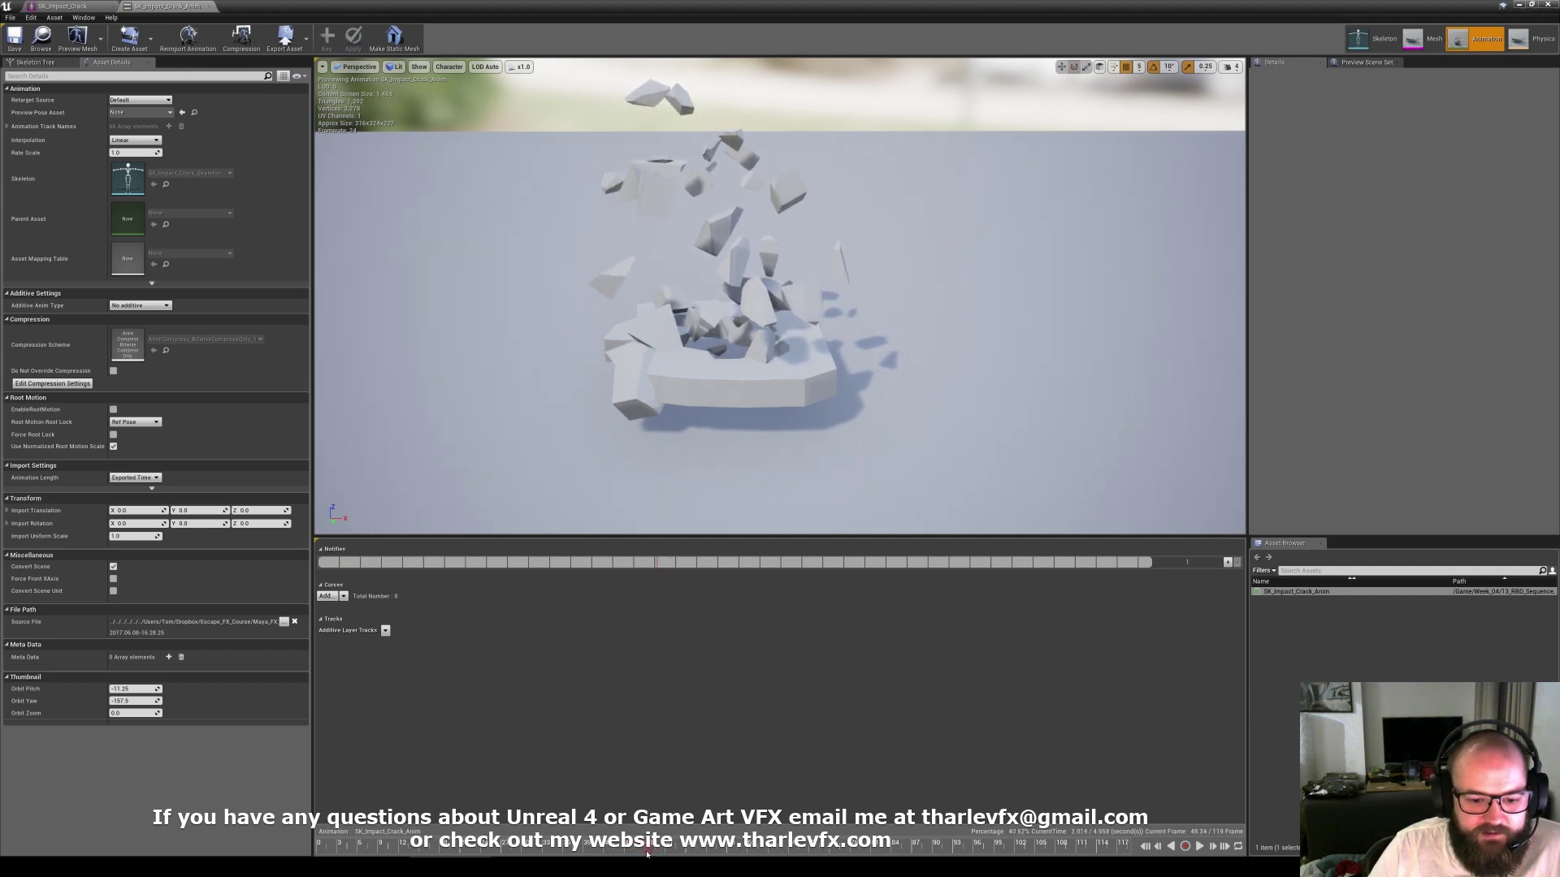
mouse_move(684, 328)
right_down()
mouse_move(677, 302)
mouse_move(684, 328)
right_up()
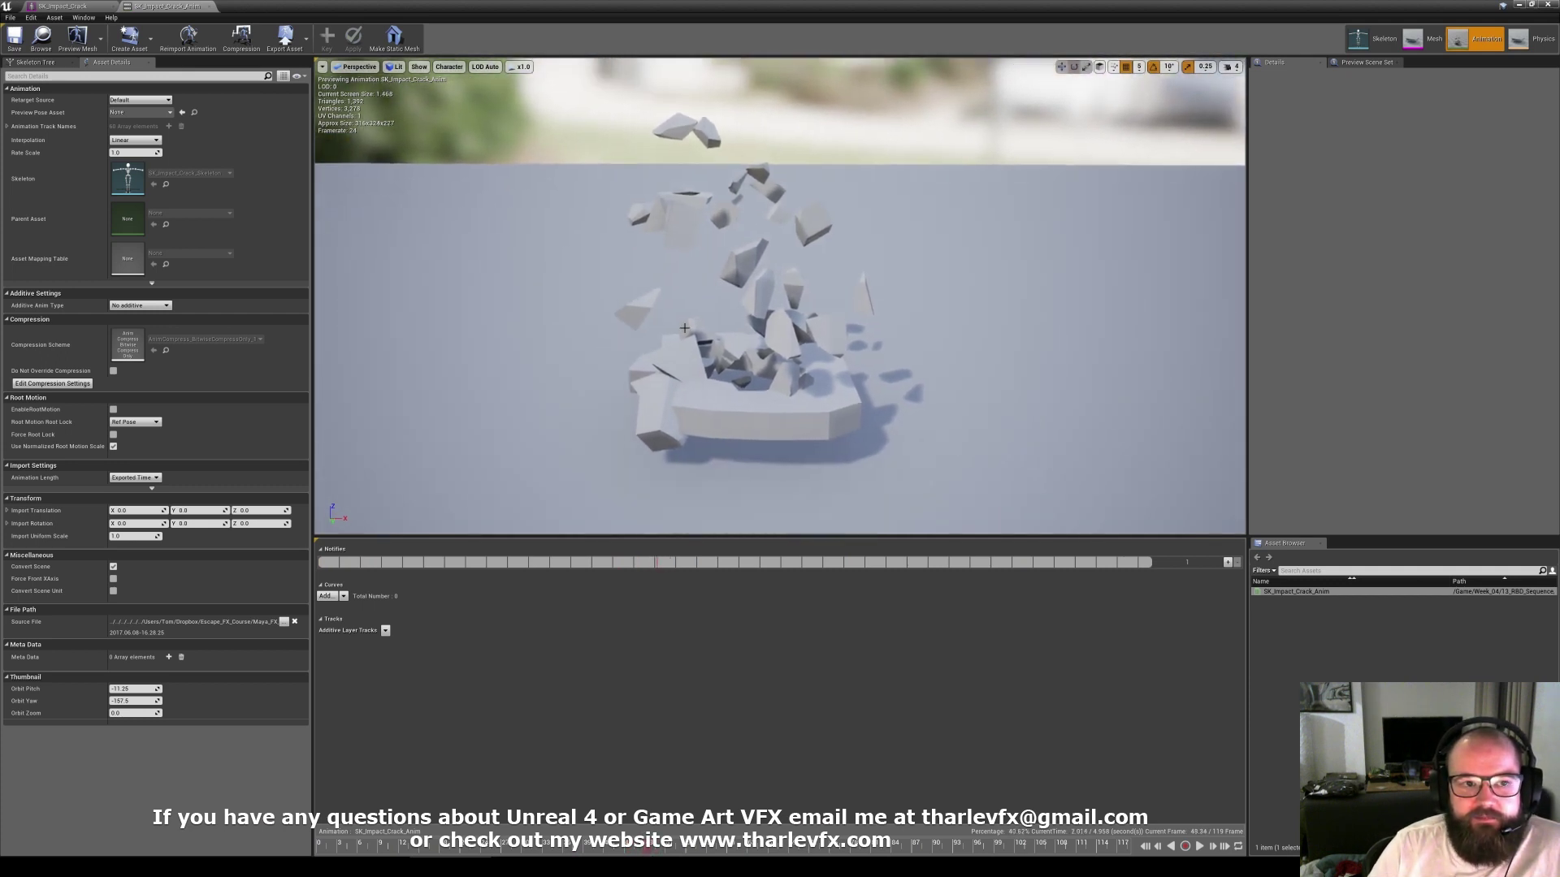
Step: Start making a static mesh from the paused pose of the SK_Impact_Crack animation
click(406, 45)
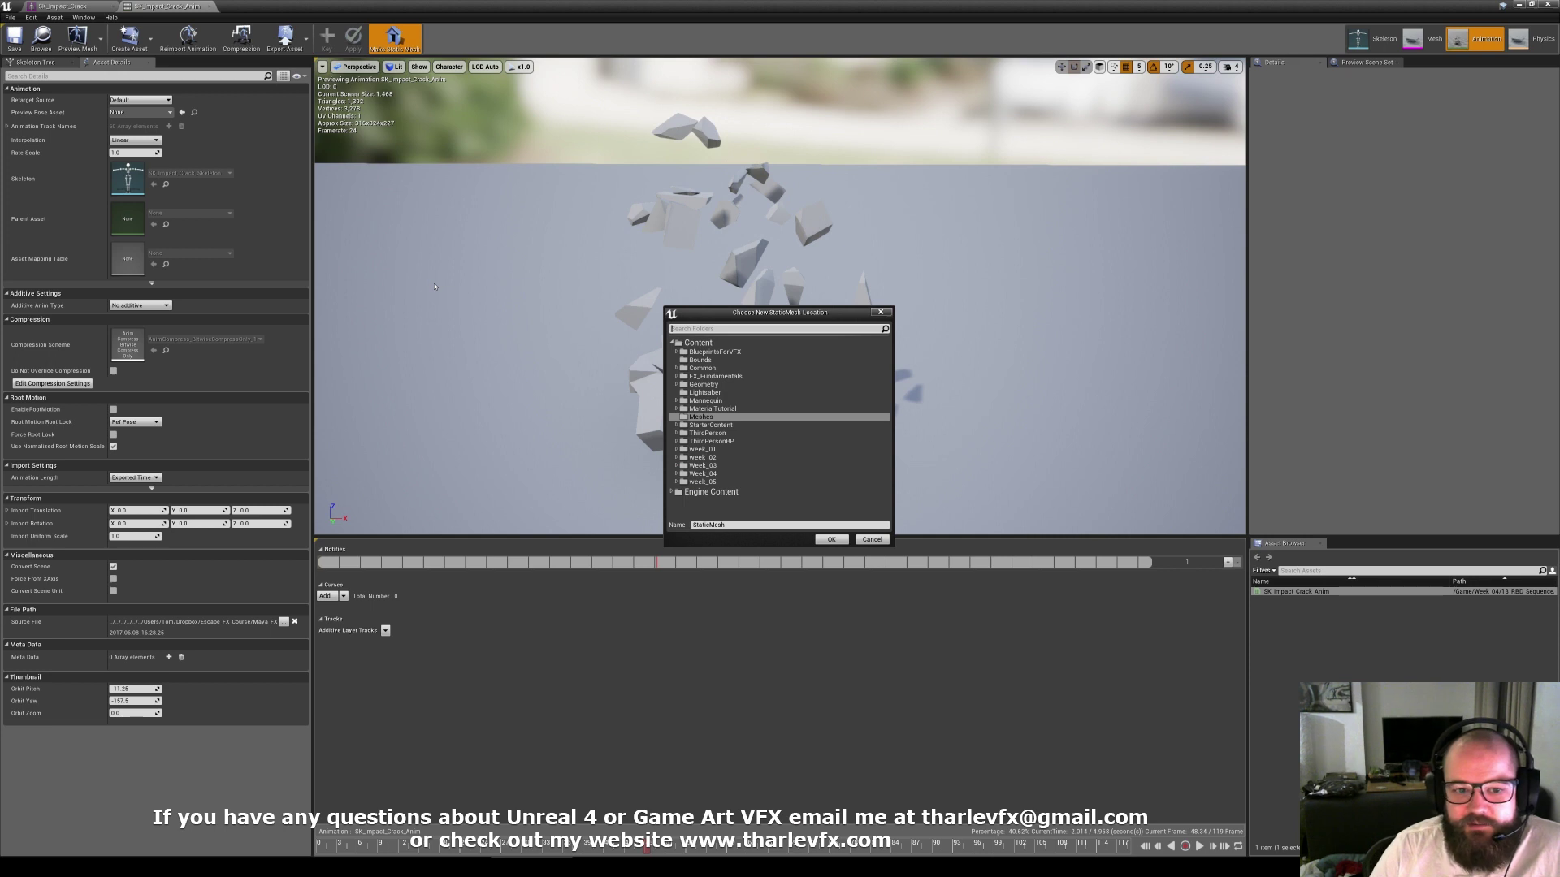